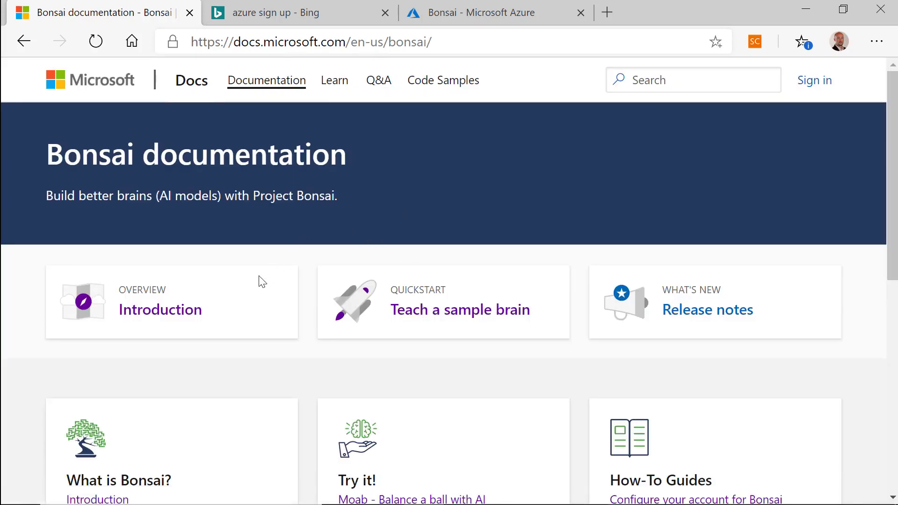
Open the Account setup how-to guide in the Bonsai documentation and read its steps on creating an account and enabling Azure services.
left_click(171, 311)
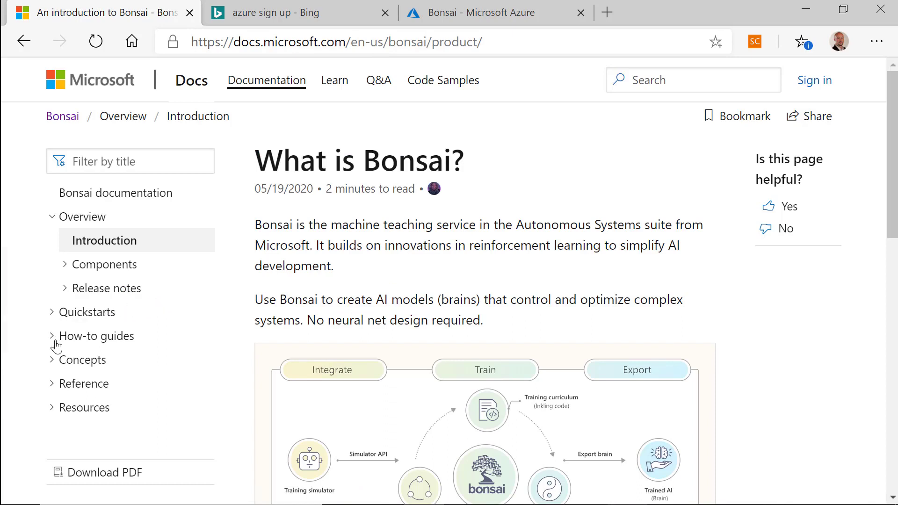
left_click(56, 343)
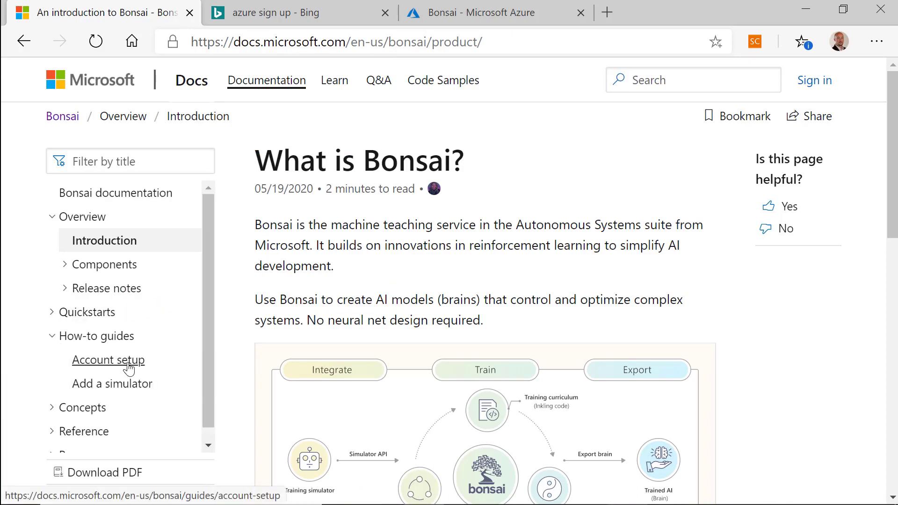
left_click(128, 367)
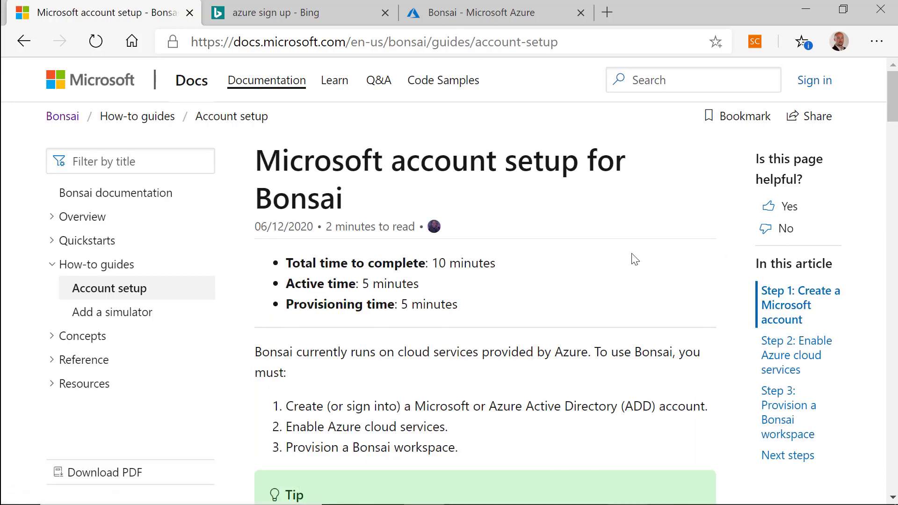
scroll(634, 259, "down", 3)
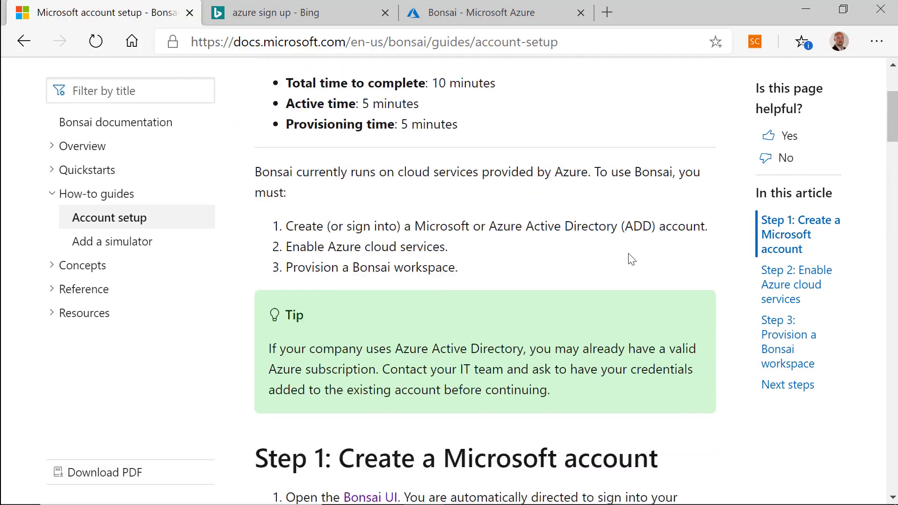
scroll(631, 259, "down", 5)
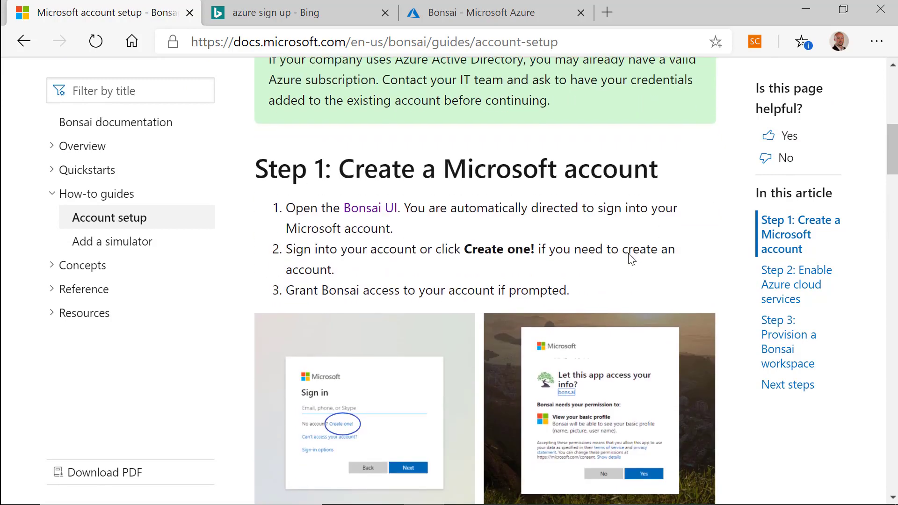
scroll(632, 259, "down", 7)
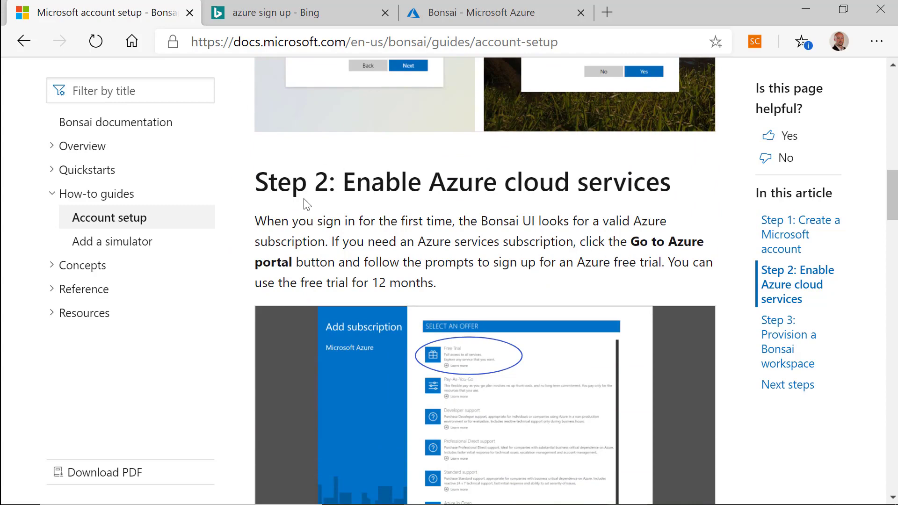
Open the Microsoft Azure free account sign-up page from the "azure sign up" search results.
left_click(284, 10)
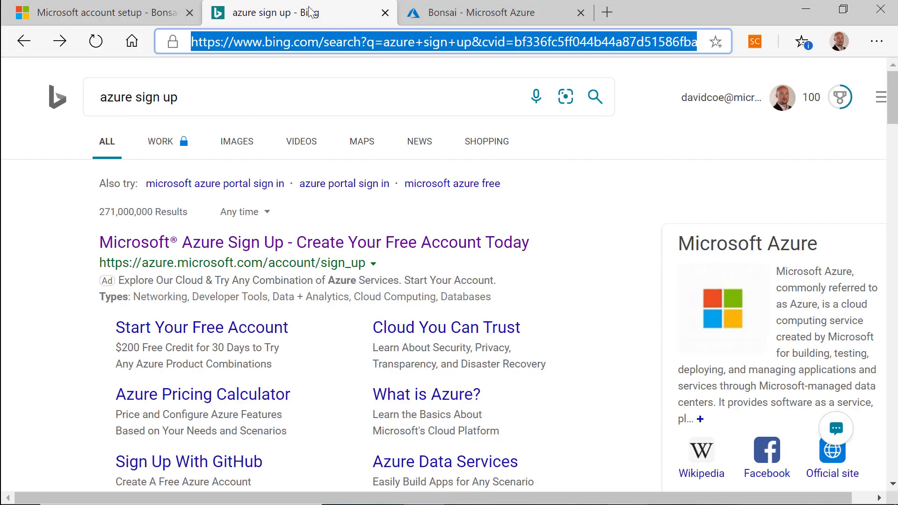
left_click(97, 101)
left_click_drag(97, 101, 217, 100)
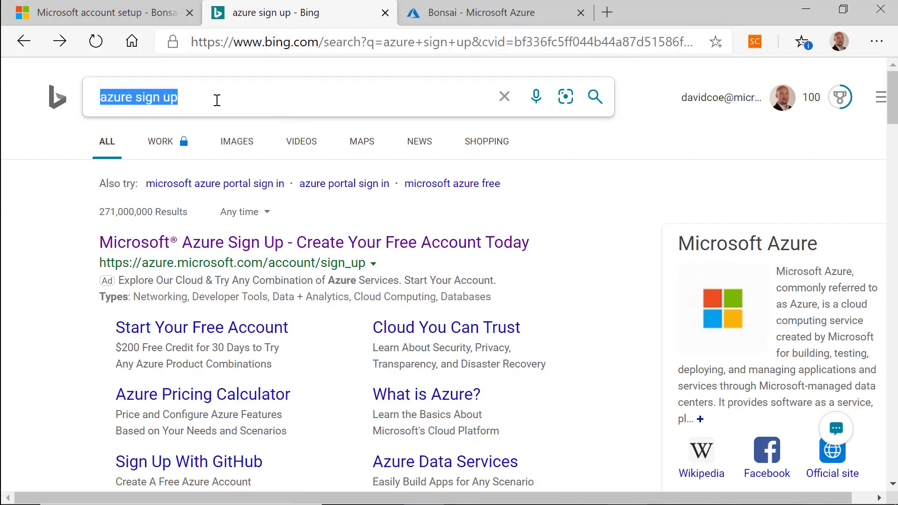
left_click(31, 355)
left_click(163, 251)
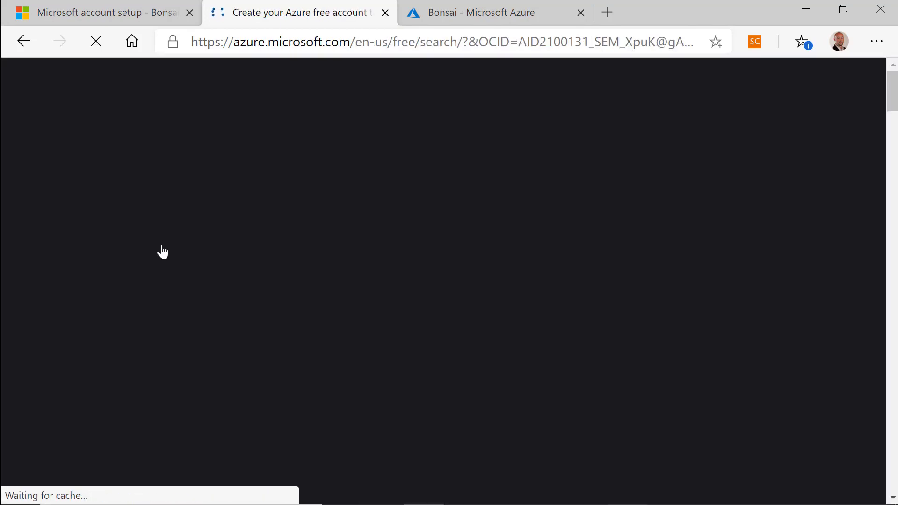
In the Azure portal, search for "bonsai" and open the Bonsai service.
left_click(444, 284)
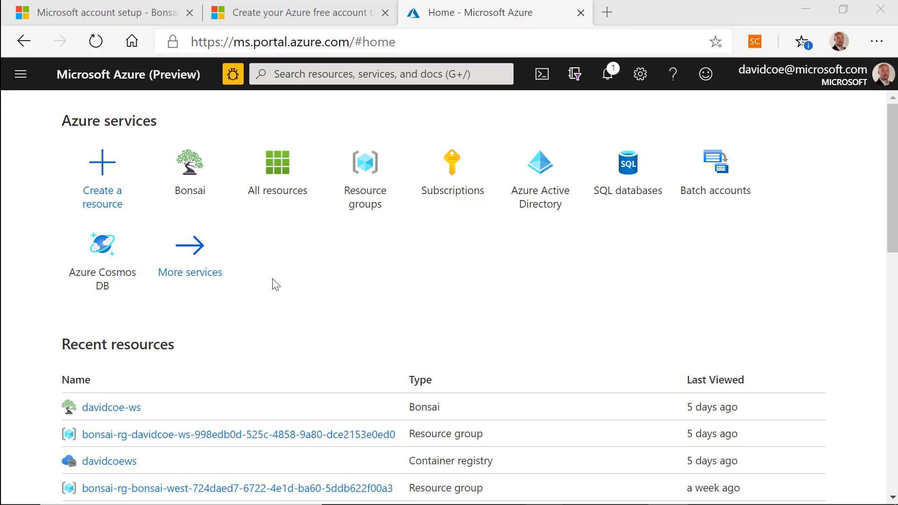
scroll(330, 293, "down", 1)
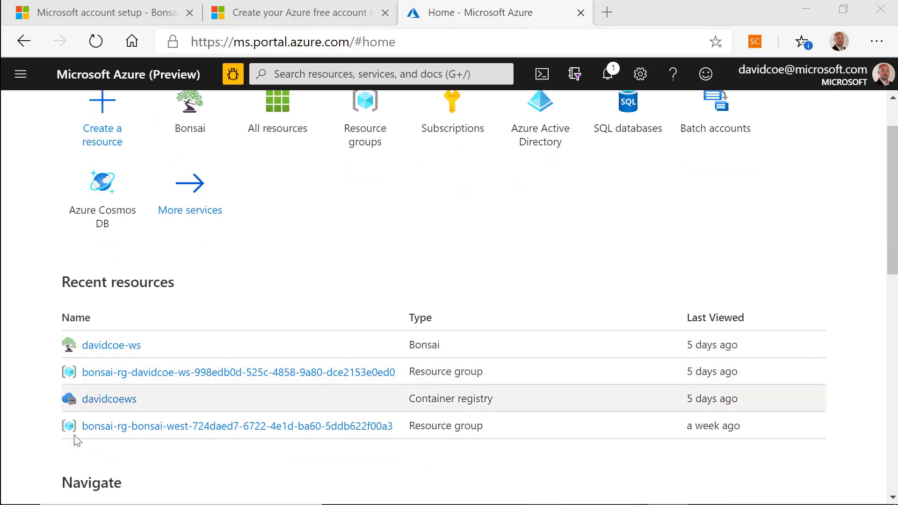
scroll(271, 268, "up", 1)
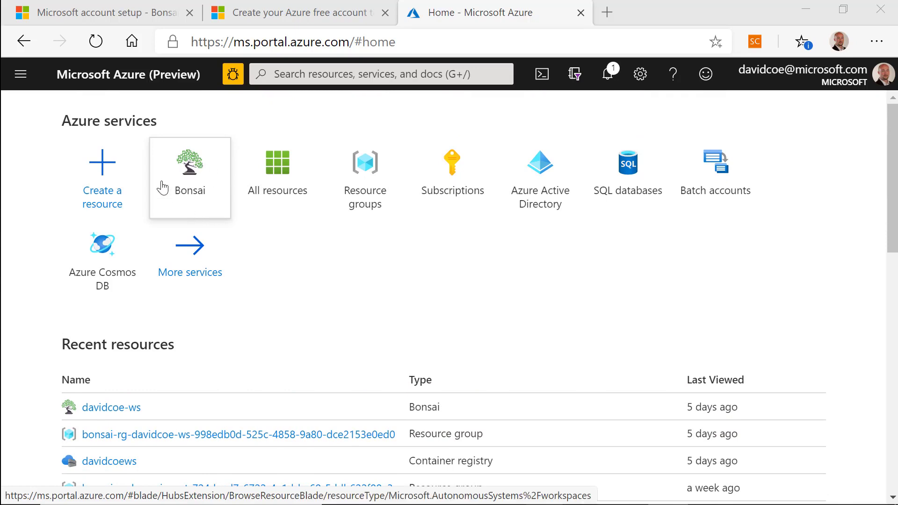
left_click(414, 73)
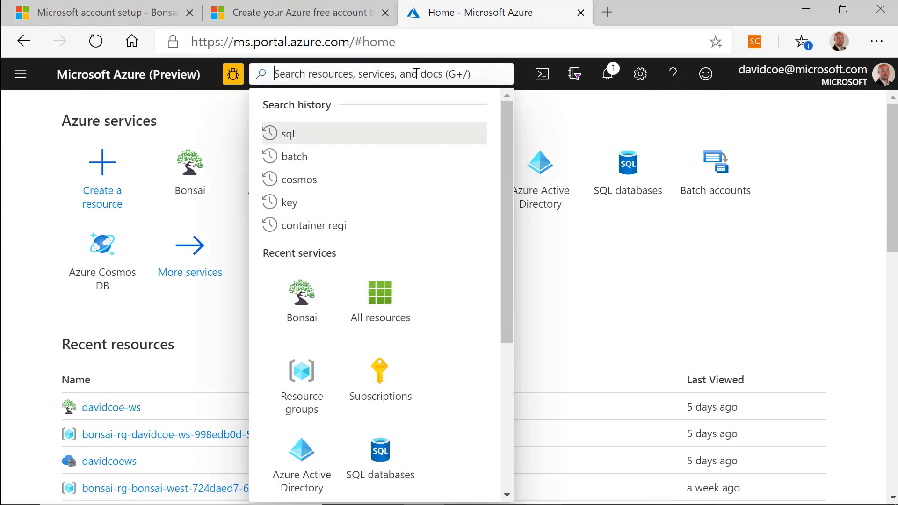
type("bonsai")
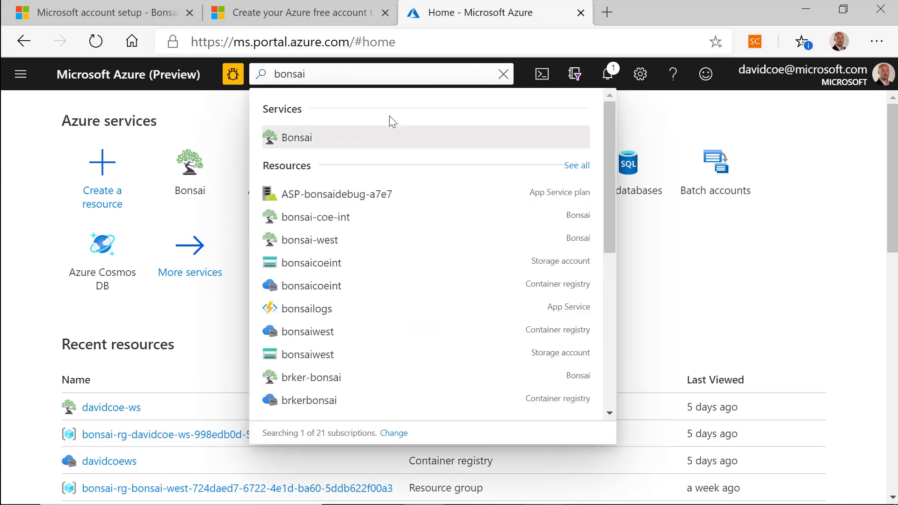
left_click(307, 140)
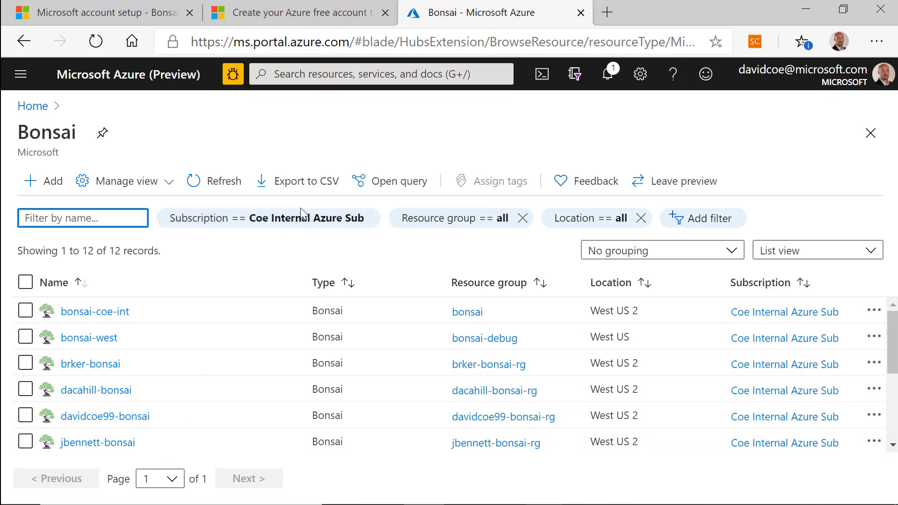
Start a new Bonsai workspace and create a resource group named al-webinar-rg for it.
left_click(48, 189)
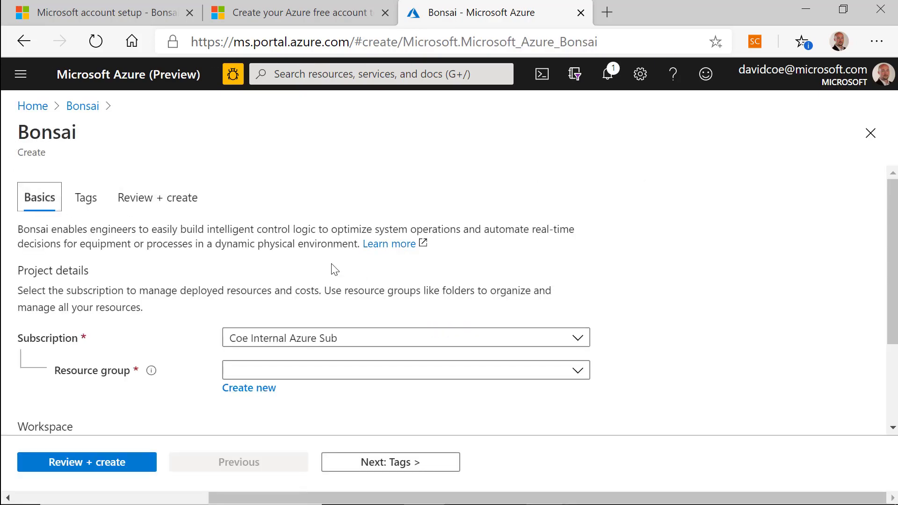
left_click(338, 379)
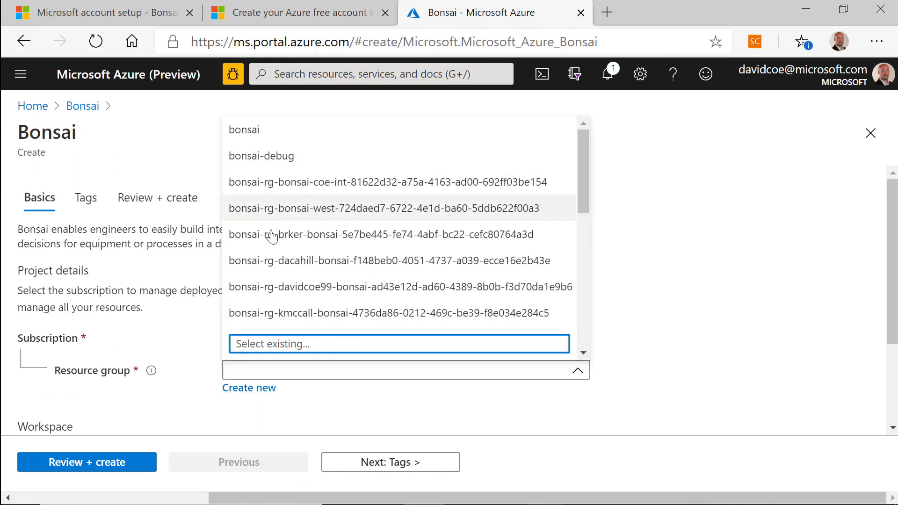
left_click(258, 393)
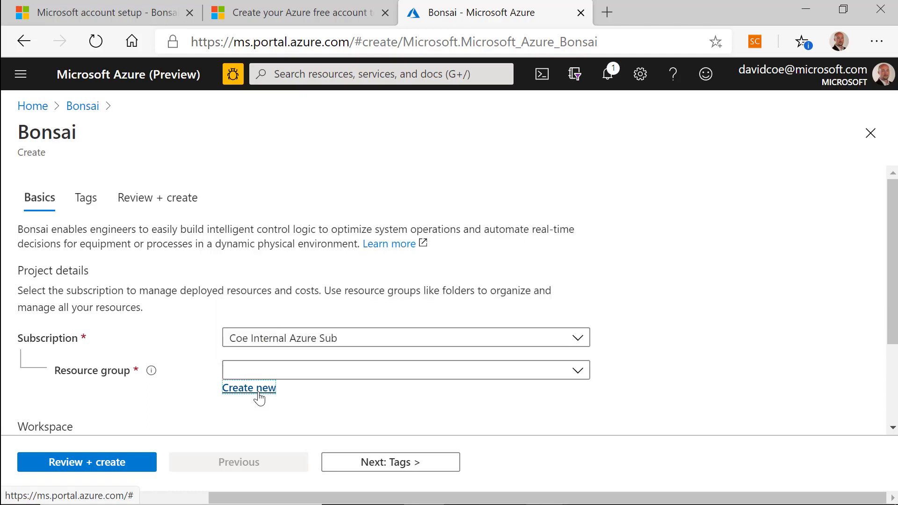
left_click(258, 394)
type("al-webinar-rg")
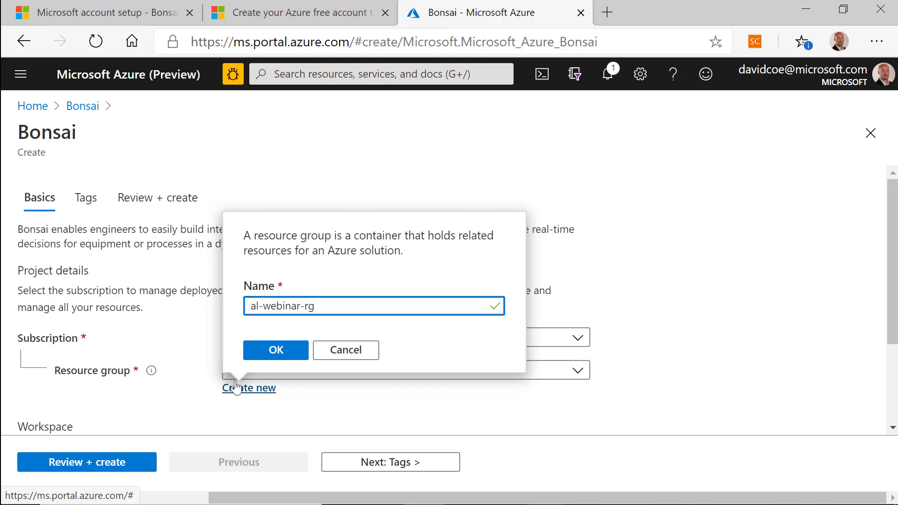
left_click(261, 354)
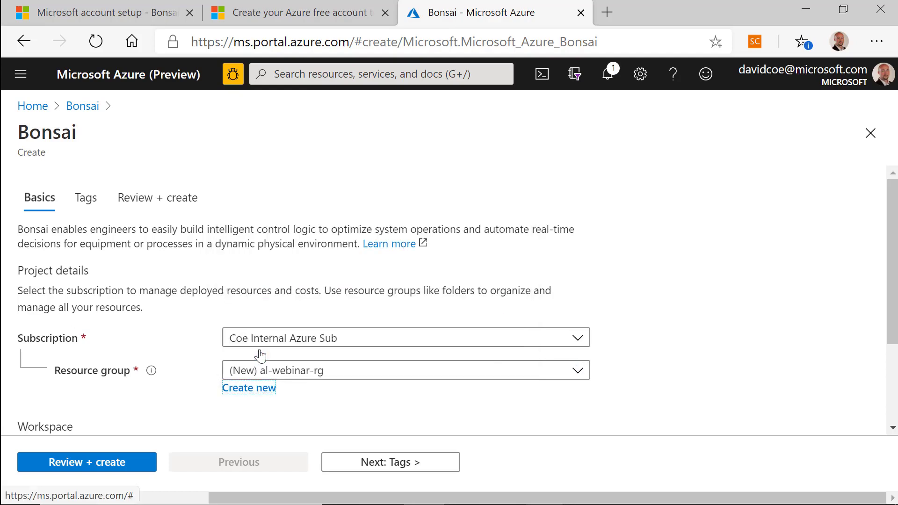
Name the workspace alwebinarbonsaispace and choose (US) West US 2 as its location.
scroll(155, 339, "down", 1)
scroll(169, 356, "down", 2)
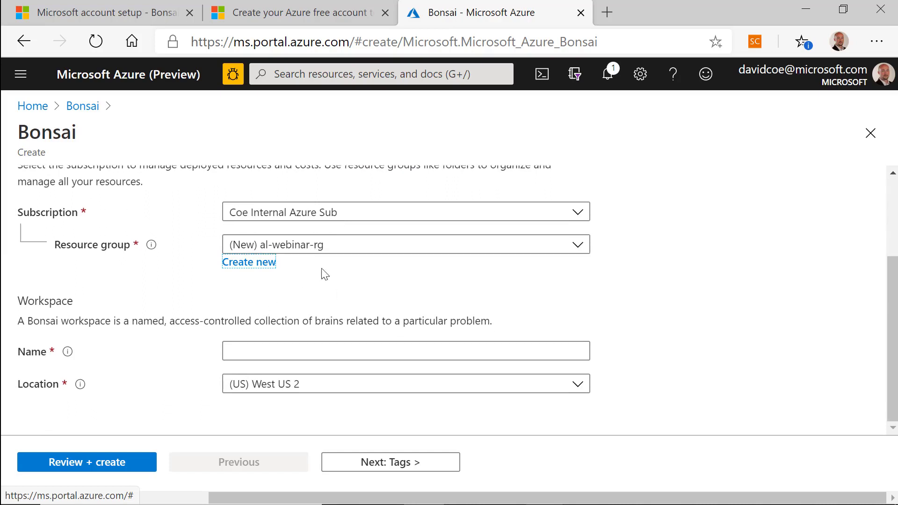
left_click(296, 354)
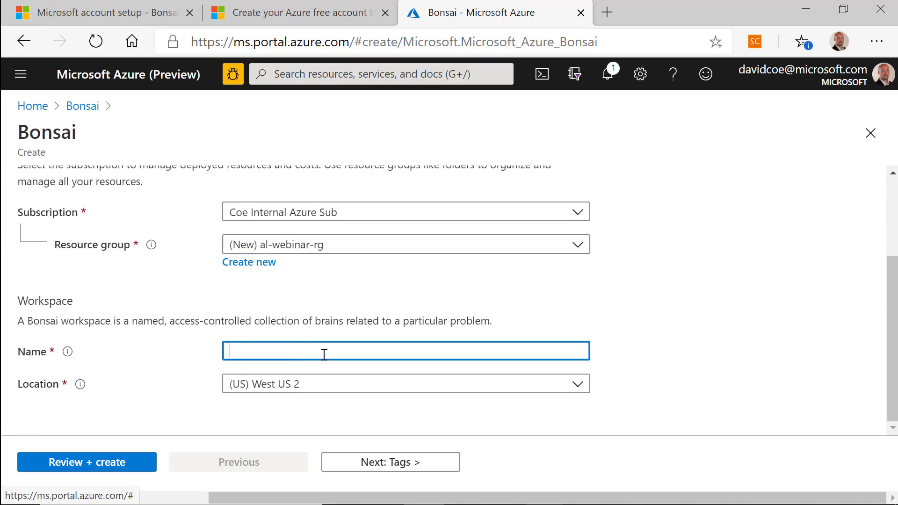
type("al")
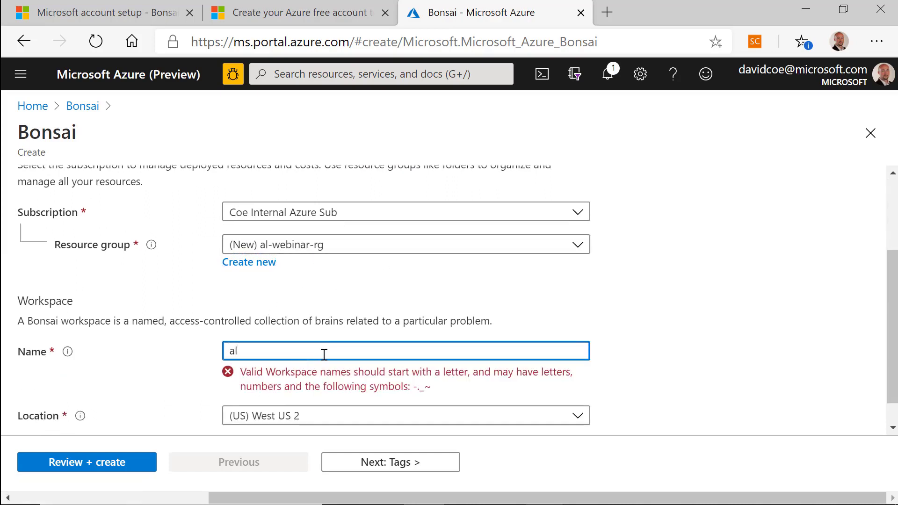
type("webinarbonsaispace")
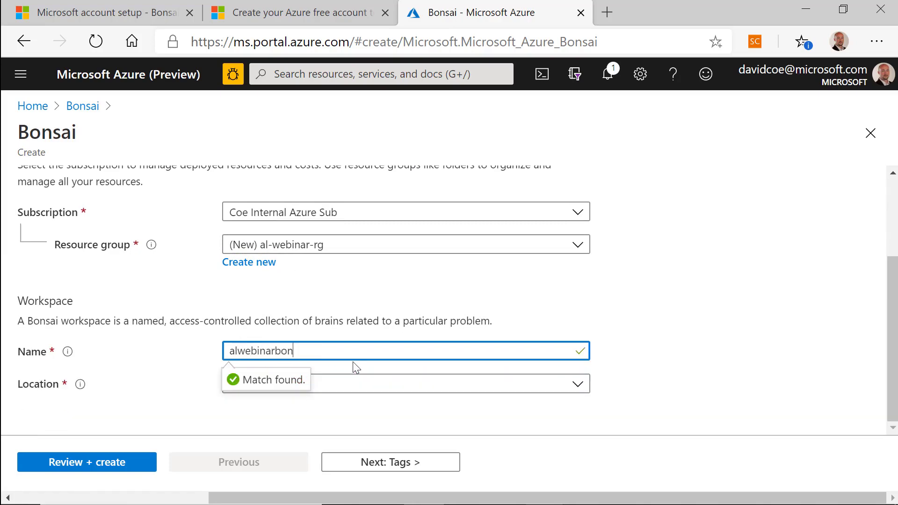
left_click(476, 391)
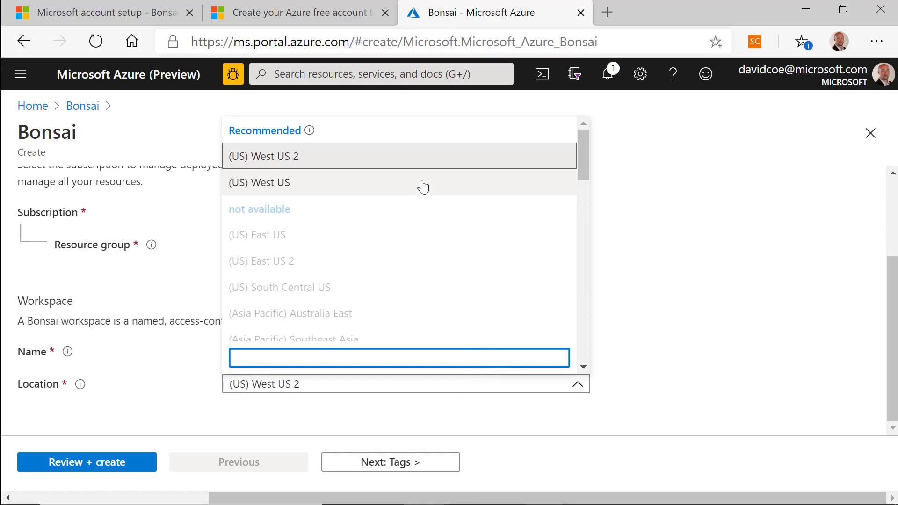
left_click(340, 163)
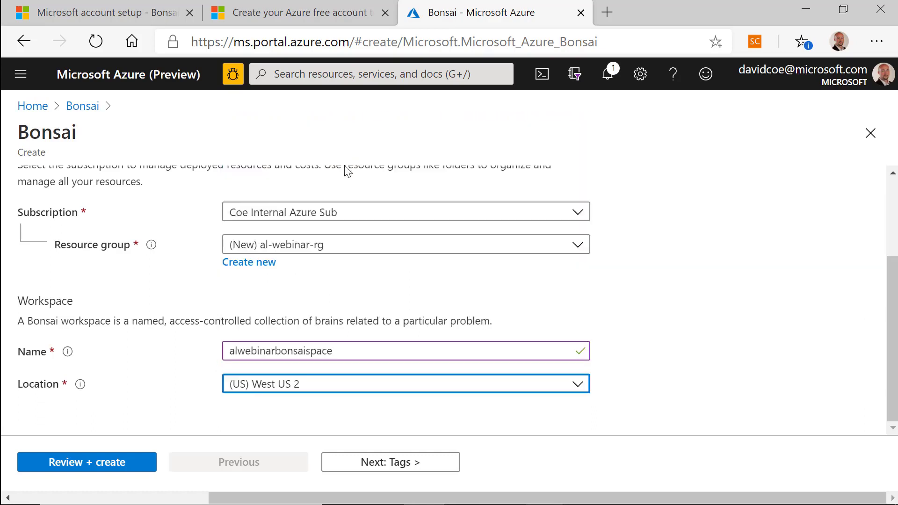
Review the workspace's subscription, resource group and name, then create it.
left_click(113, 462)
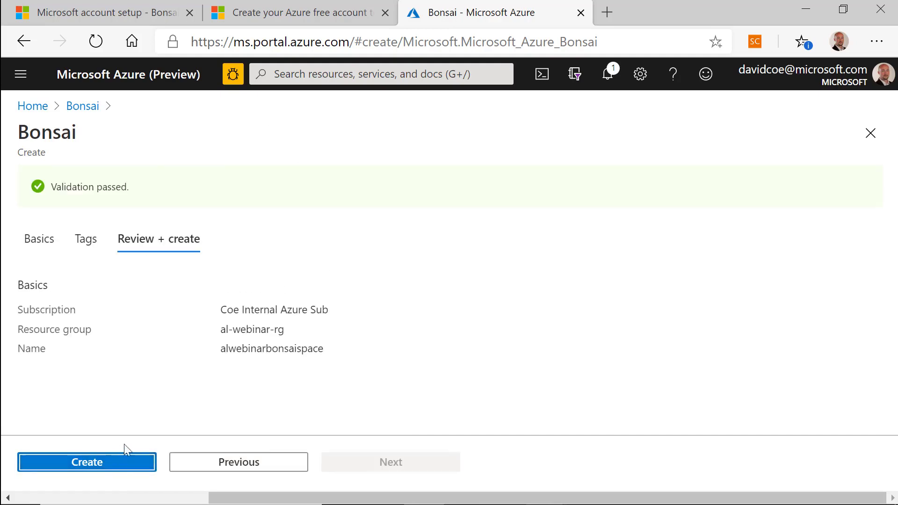
left_click(89, 462)
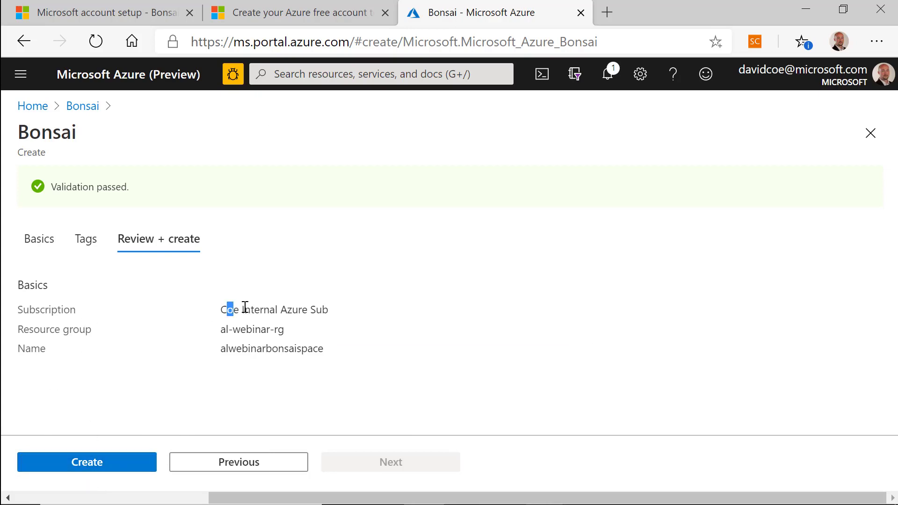
left_click_drag(227, 309, 330, 315)
left_click_drag(224, 330, 305, 333)
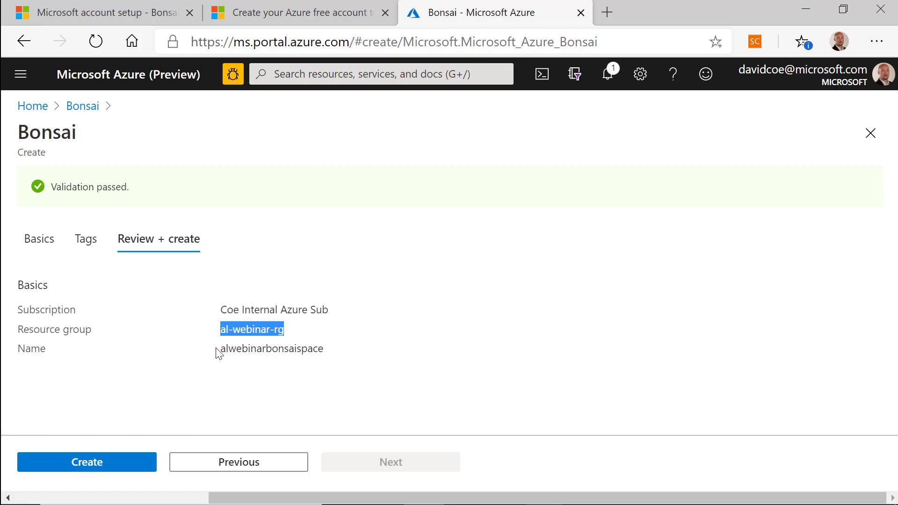
left_click_drag(220, 350, 325, 351)
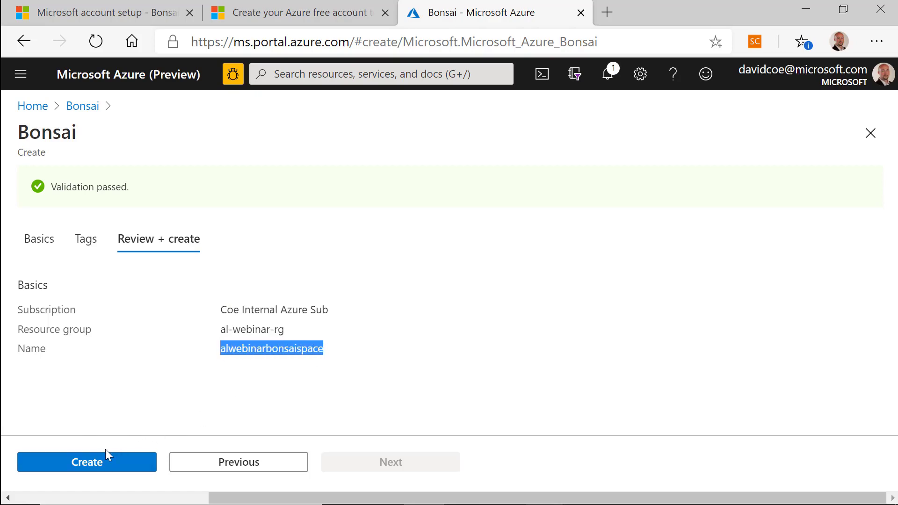
left_click(94, 461)
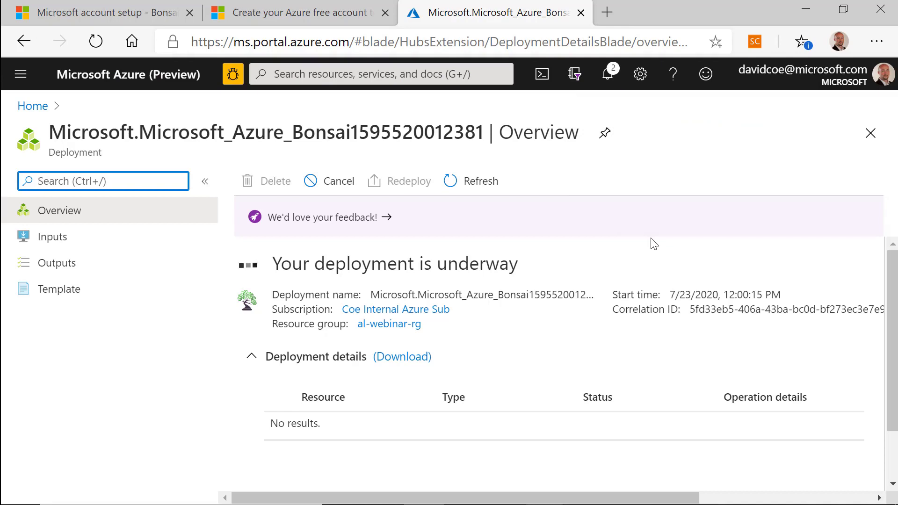
Check the deployment's resource group and the status of the alwebinarbonsaispace resource until the deployment finishes.
left_click_drag(307, 324, 528, 347)
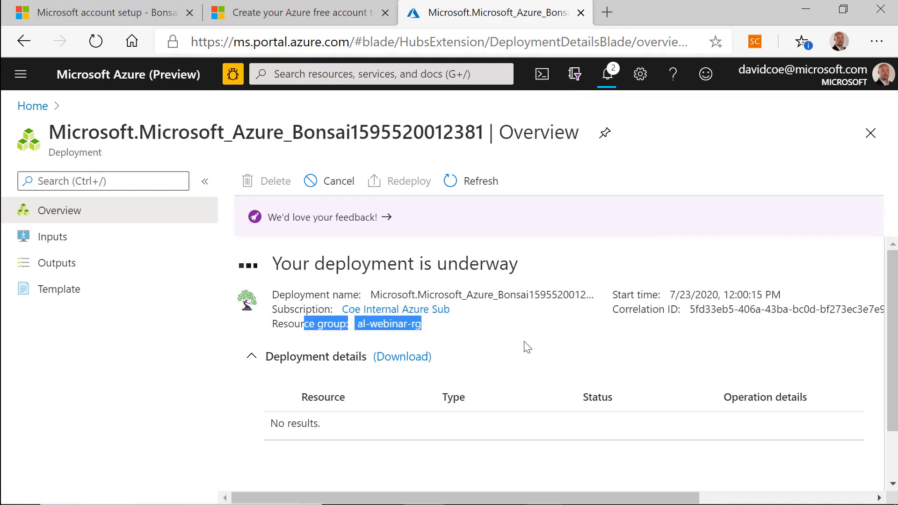
left_click(528, 347)
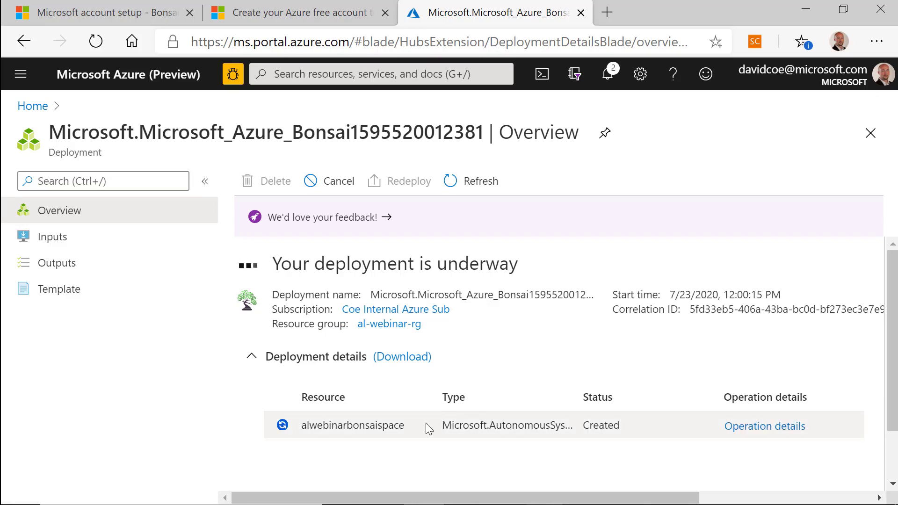
left_click_drag(323, 426, 518, 414)
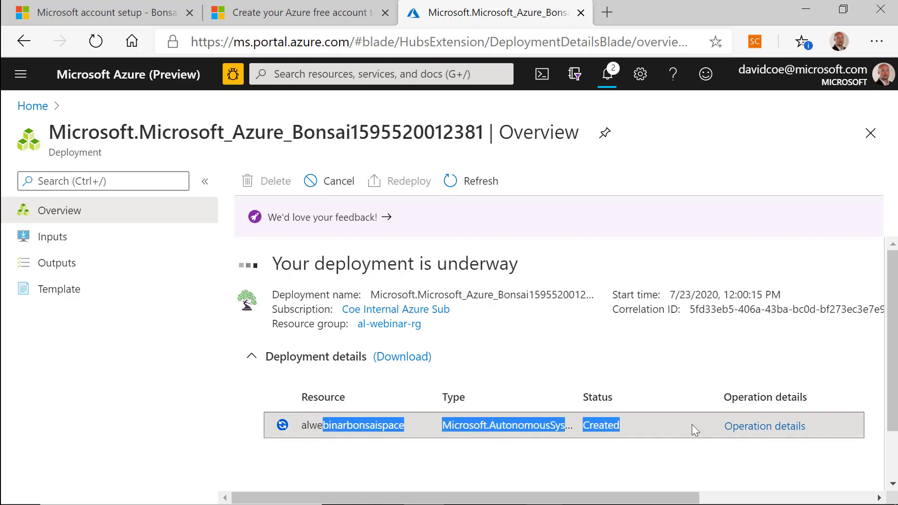
left_click(574, 465)
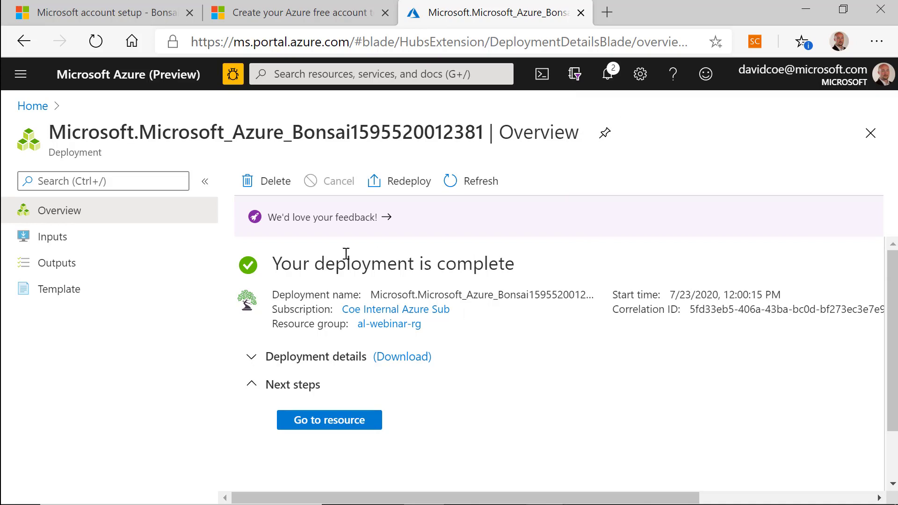
Go to the deployed alwebinarbonsaispace resource and view its overview down to the workspace launch section.
left_click_drag(282, 261, 497, 263)
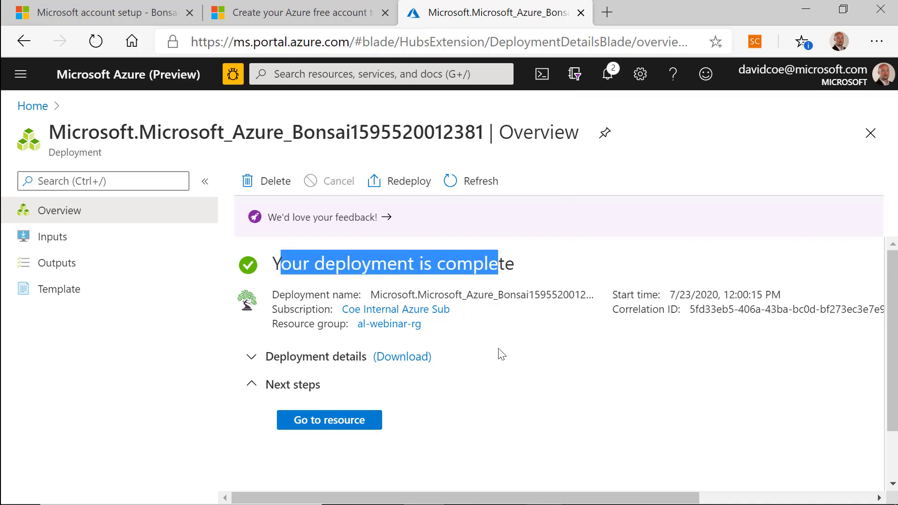
left_click(346, 424)
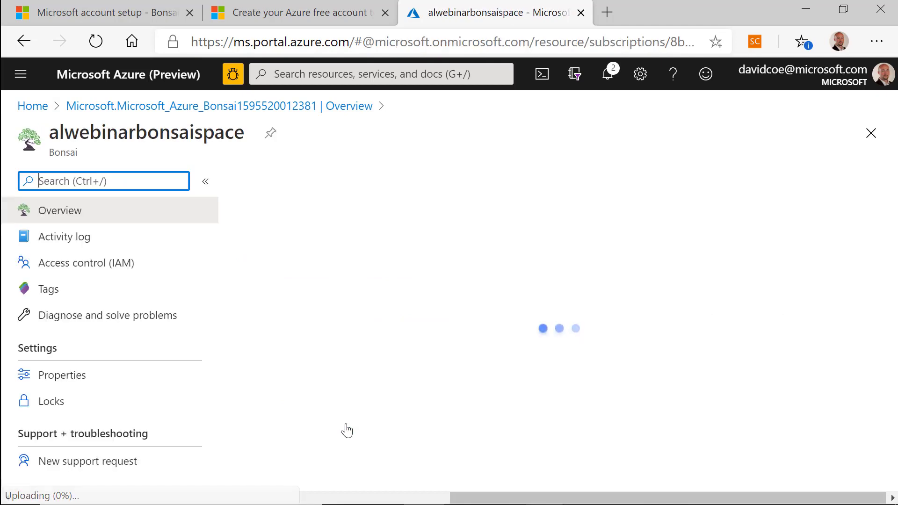
scroll(392, 398, "down", 3)
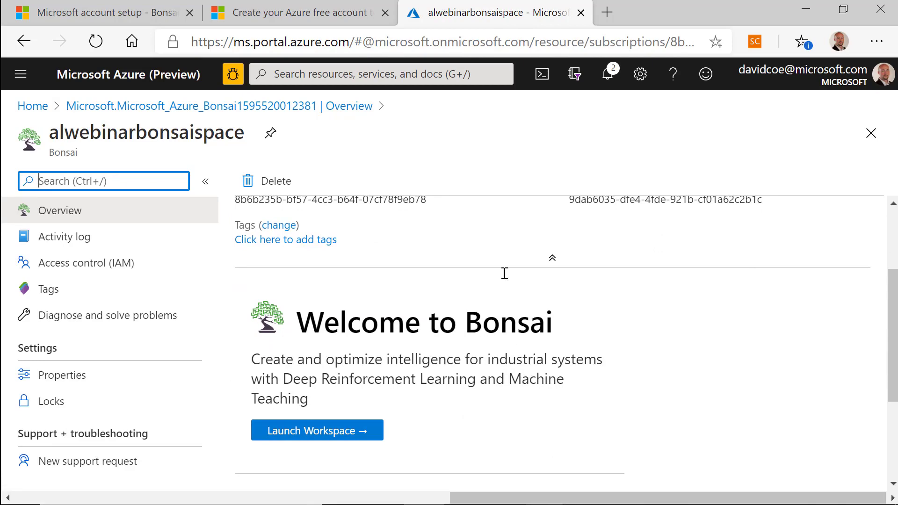
Find the bonsai-rg-alwebinarbonsaispace resource group among all resource groups and view the resources it contains.
left_click(318, 80)
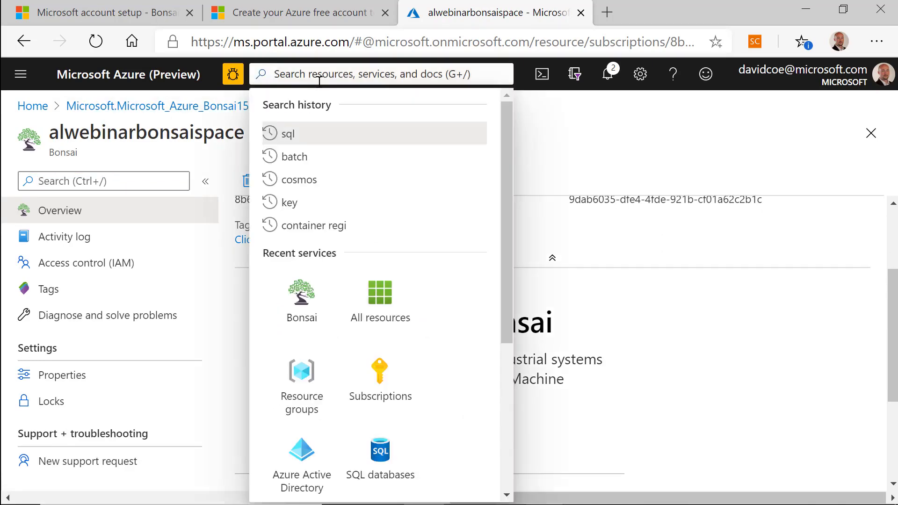
left_click(305, 400)
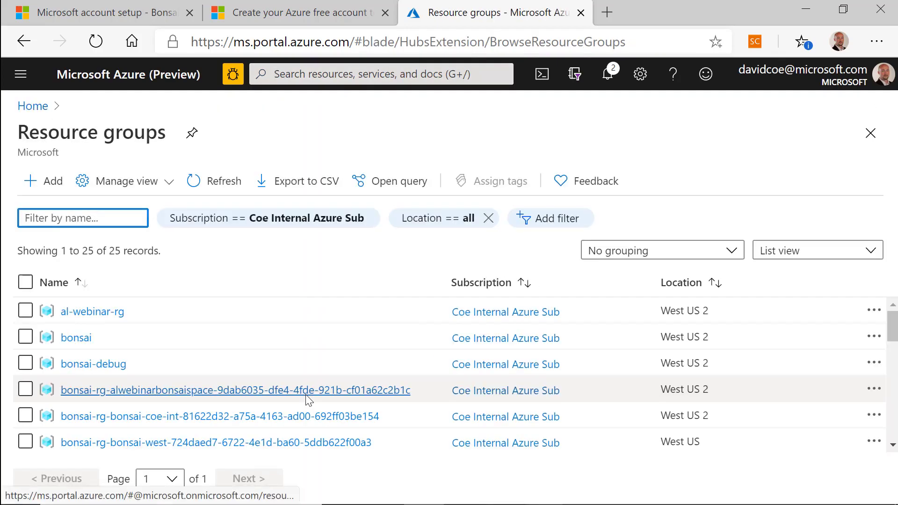
scroll(280, 355, "down", 1)
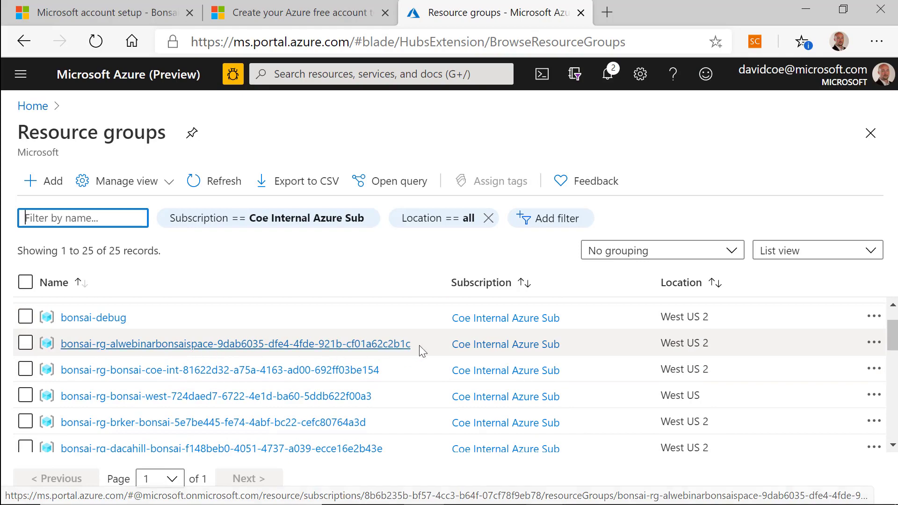
left_click(379, 346)
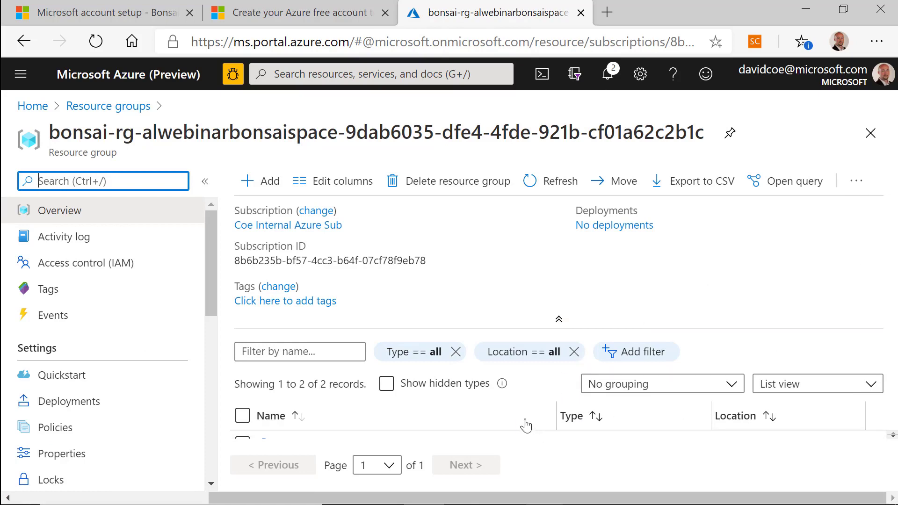
key("ctrl+minus")
key("ctrl+minus")
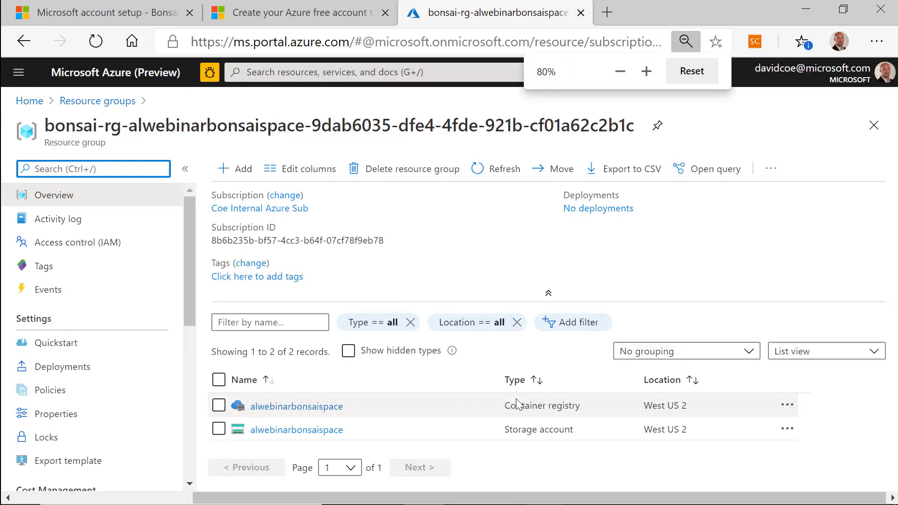
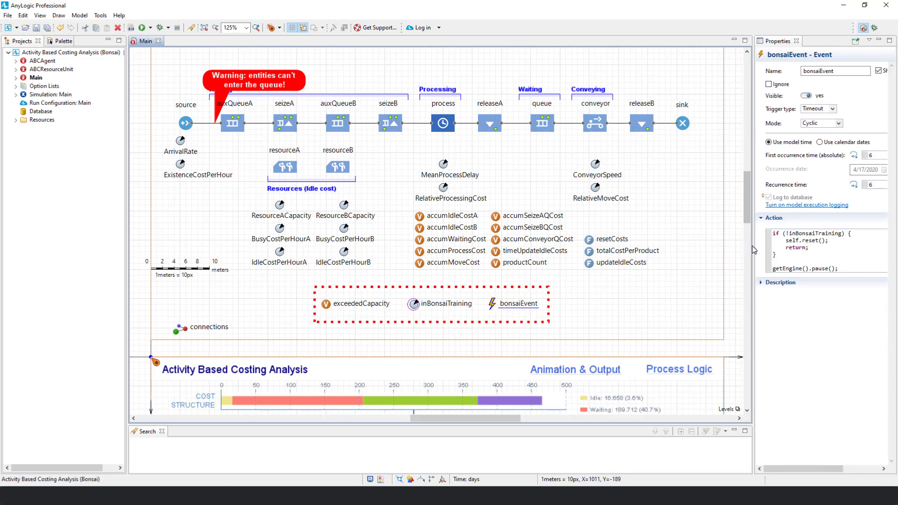
In AnyLogic, examine bonsaiEvent's action code and auxQueueA's on-enter code, including the exceededCapacity flag and the inBonsaiTraining check.
left_click_drag(752, 250, 657, 252)
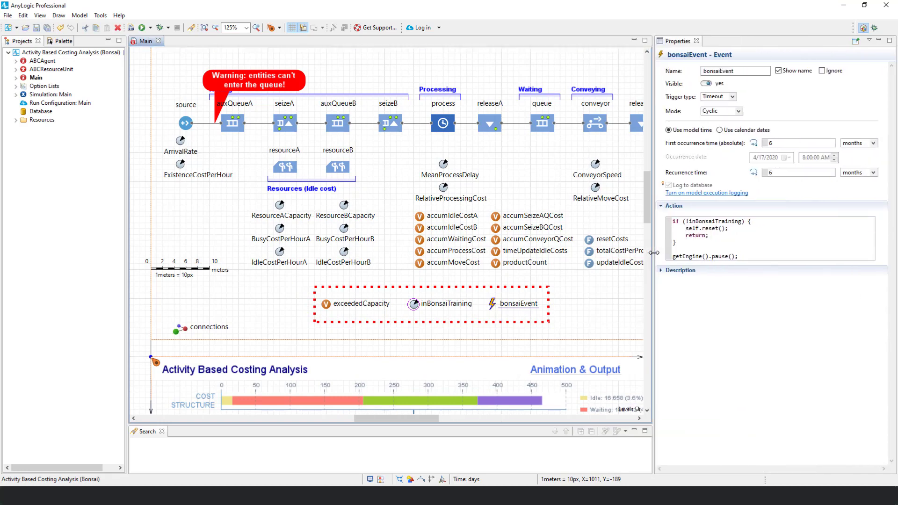
left_click_drag(745, 257, 666, 260)
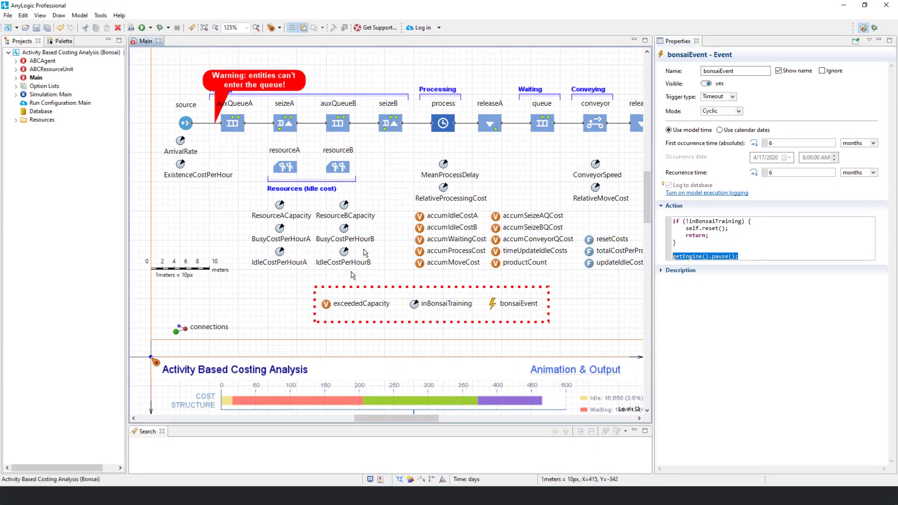
left_click(232, 124)
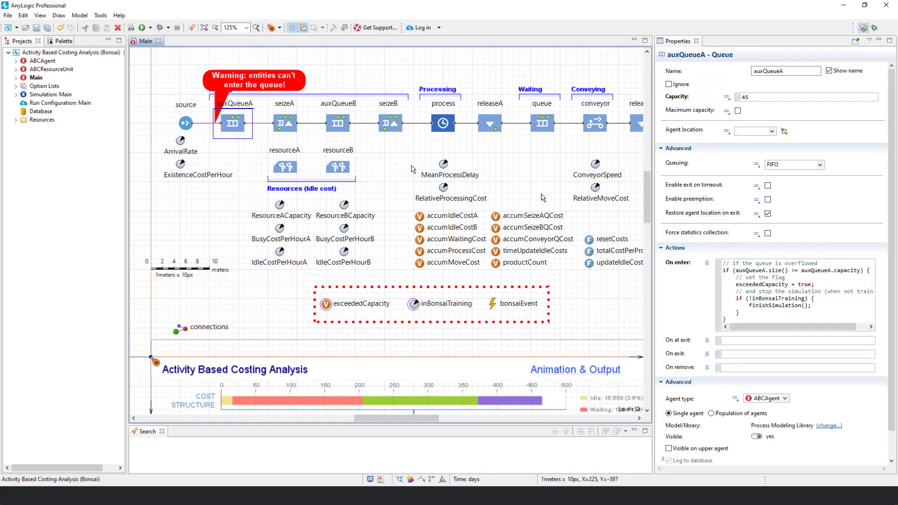
left_click_drag(626, 247, 612, 248)
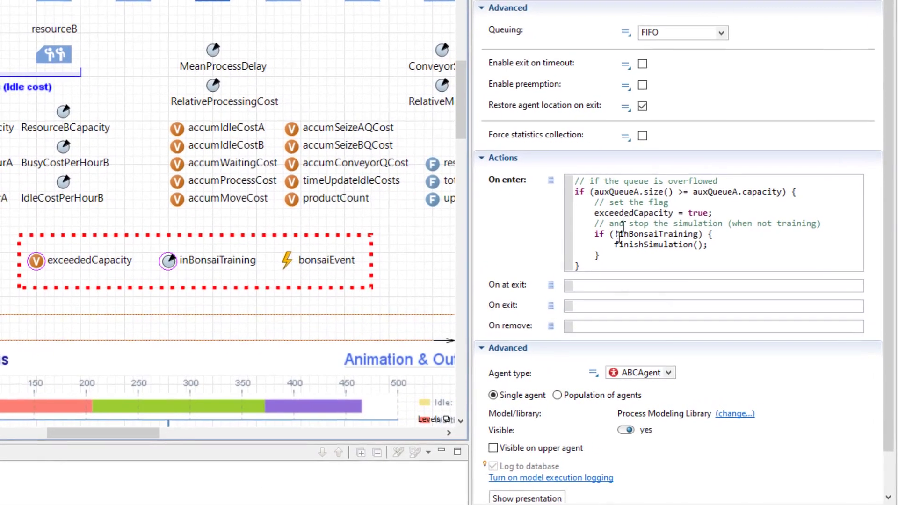
left_click_drag(752, 250, 644, 230)
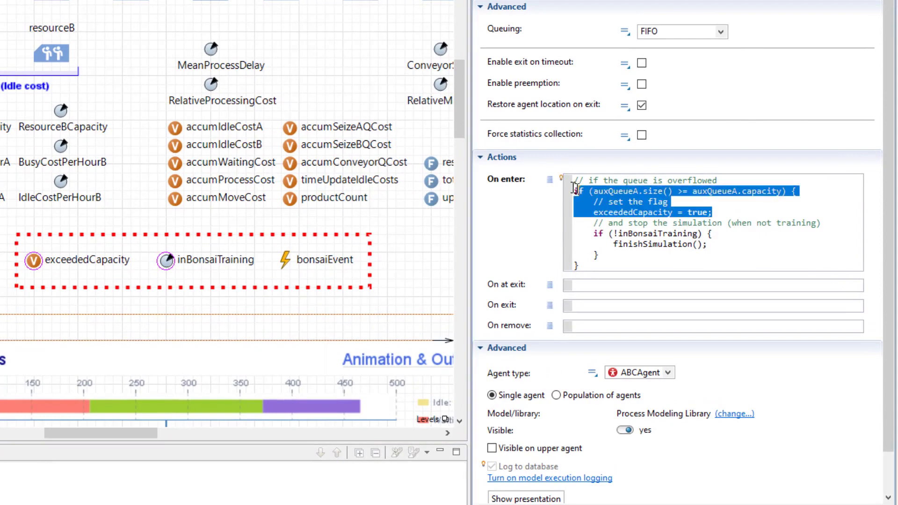
left_click(694, 221)
double_click(627, 213)
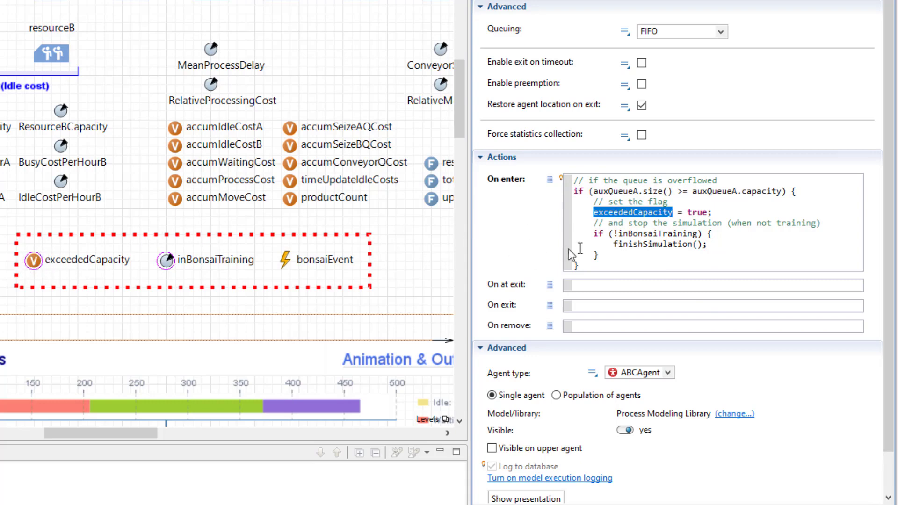
left_click(649, 263)
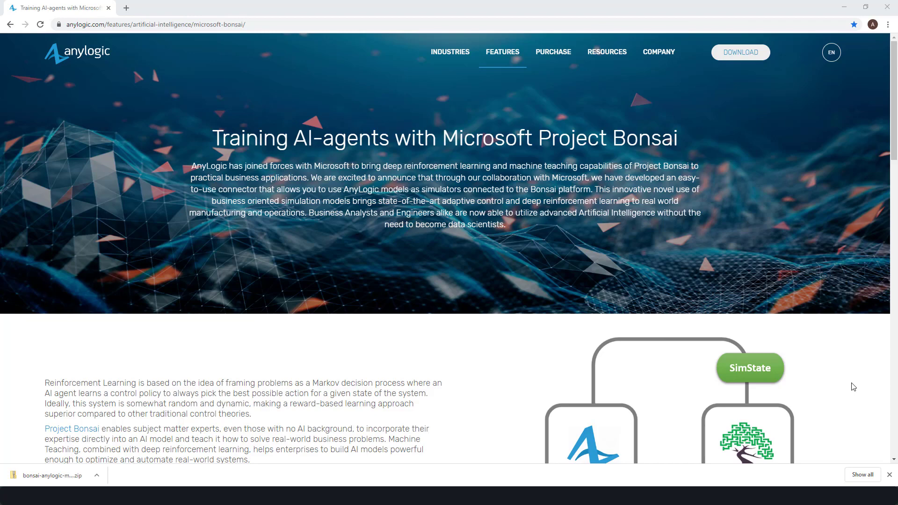
Switch to AnyLogic's Microsoft Project Bonsai web page and download the wrapper and user guide.
scroll(457, 361, "down", 5)
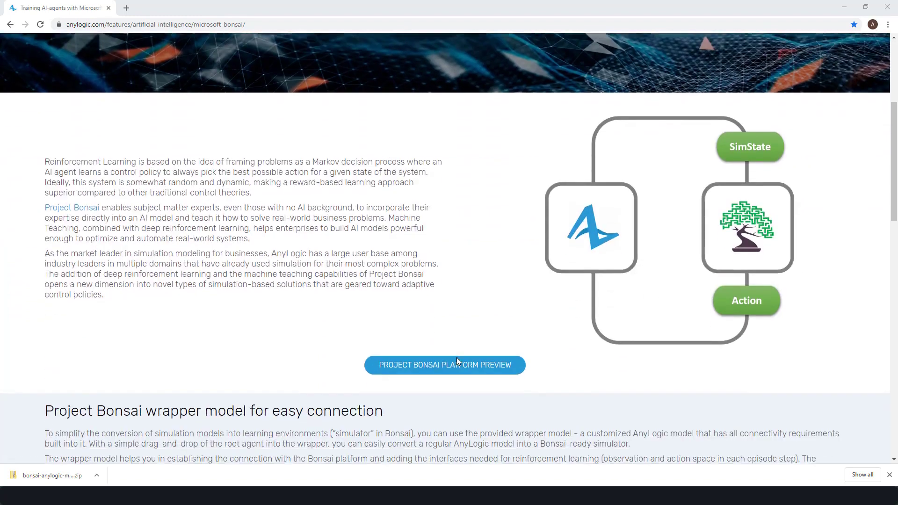
scroll(458, 361, "down", 5)
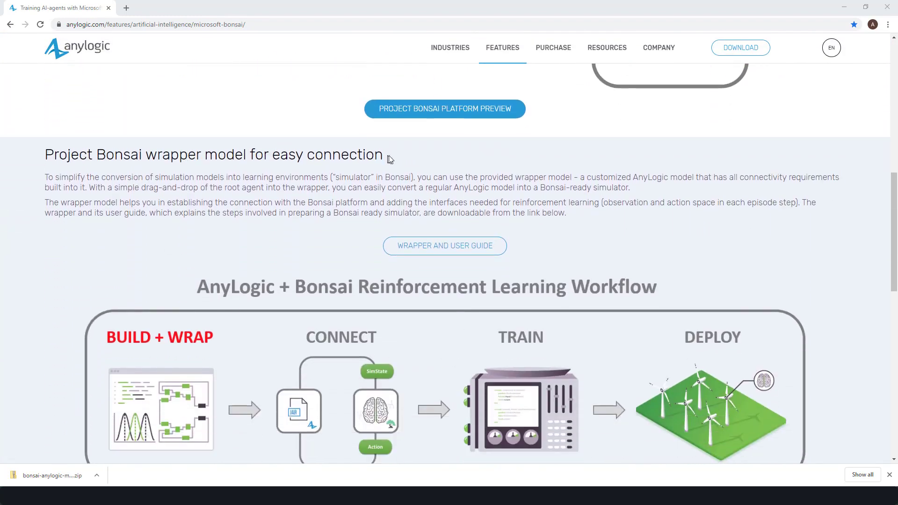
left_click_drag(391, 157, 28, 157)
left_click(259, 222)
scroll(300, 225, "down", 1)
scroll(300, 228, "down", 1)
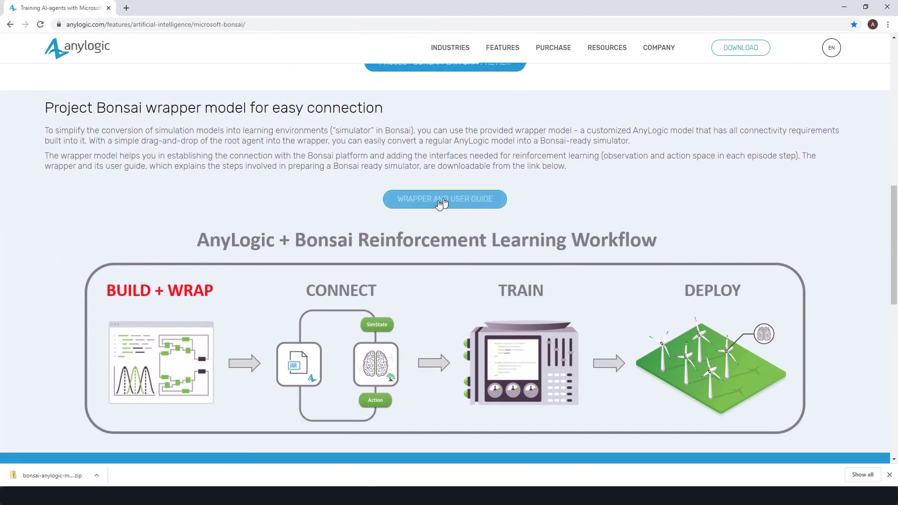
left_click(429, 201)
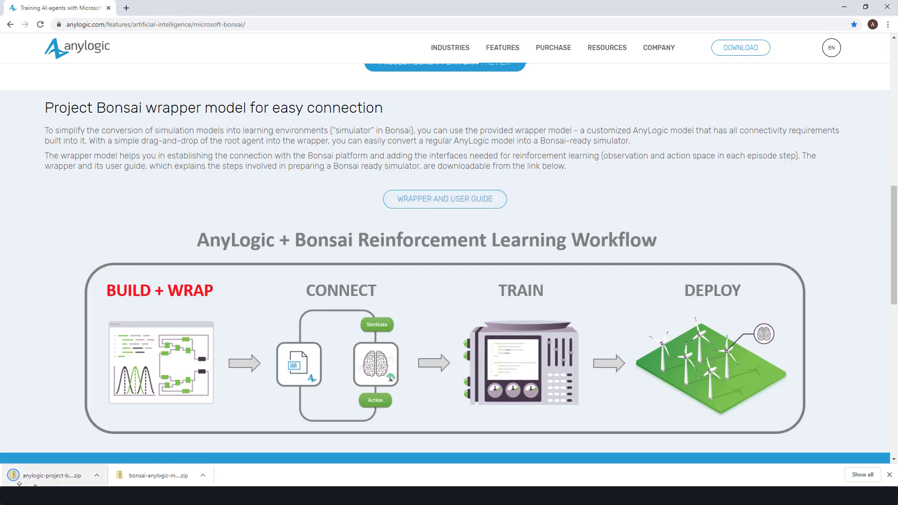
Open the downloaded archive, then go through the anylogic-project-bonsai folder to its BonsaiLibrary subfolder.
left_click(49, 474)
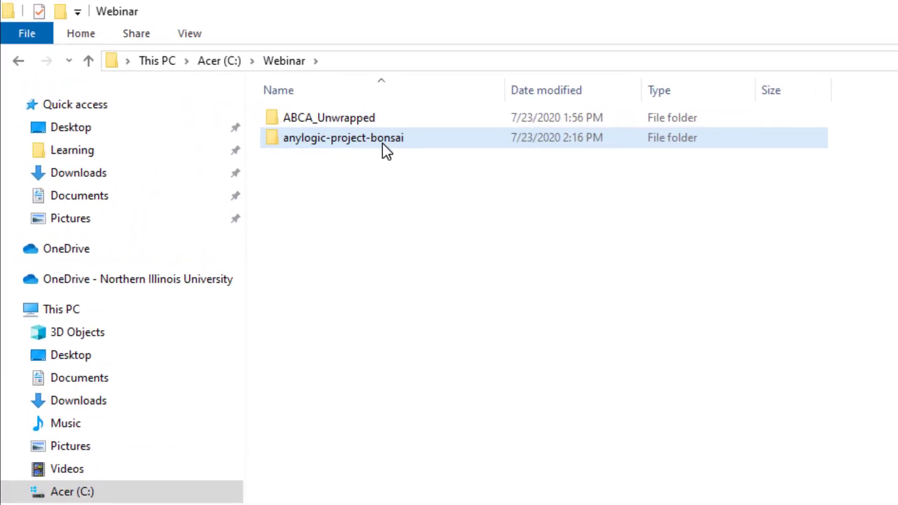
double_click(383, 142)
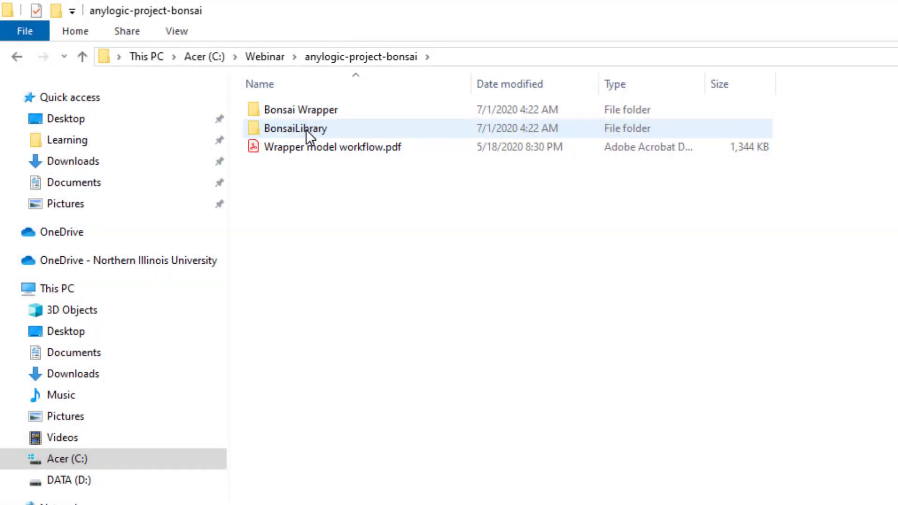
double_click(306, 129)
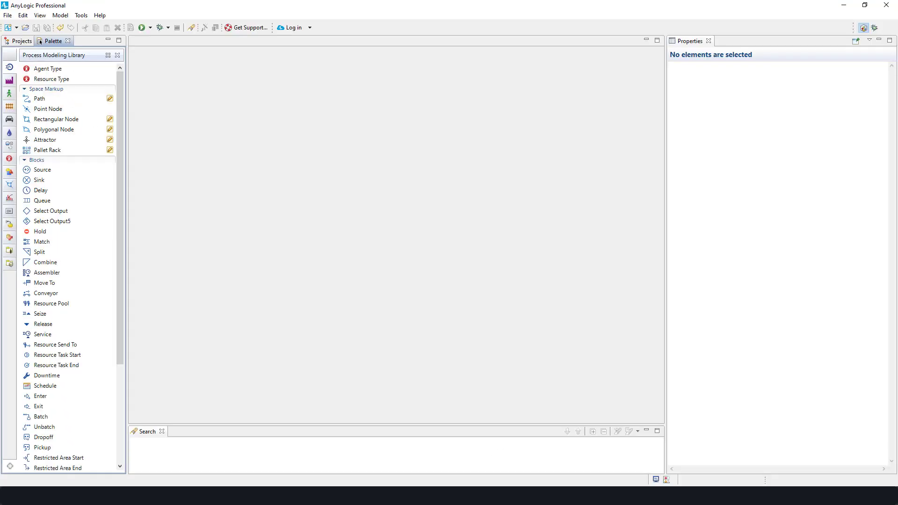
In AnyLogic, add BonsaiLibrary.jar to the managed libraries and show the Bonsai Library palette.
left_click(10, 467)
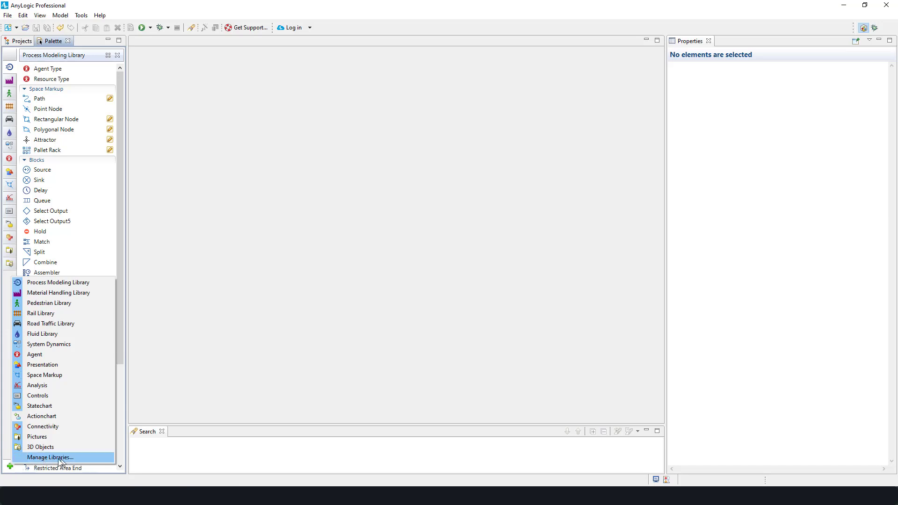
left_click(89, 457)
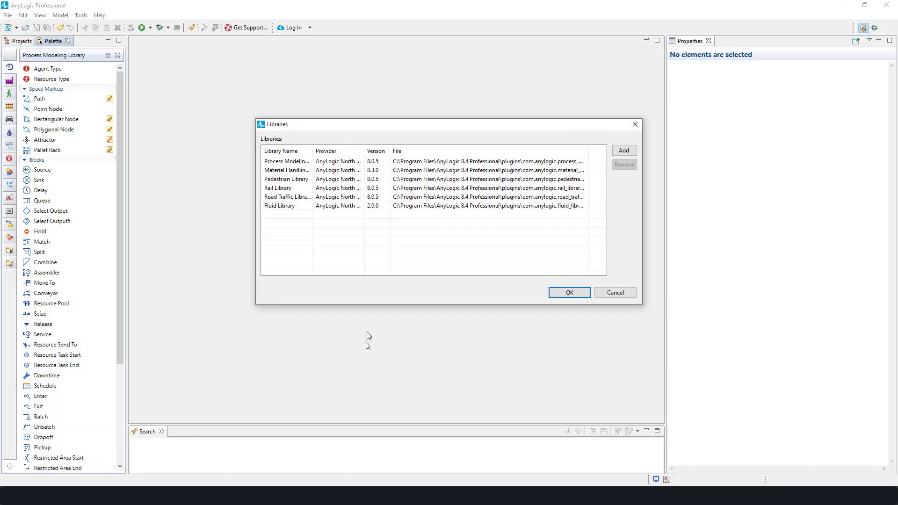
left_click(626, 150)
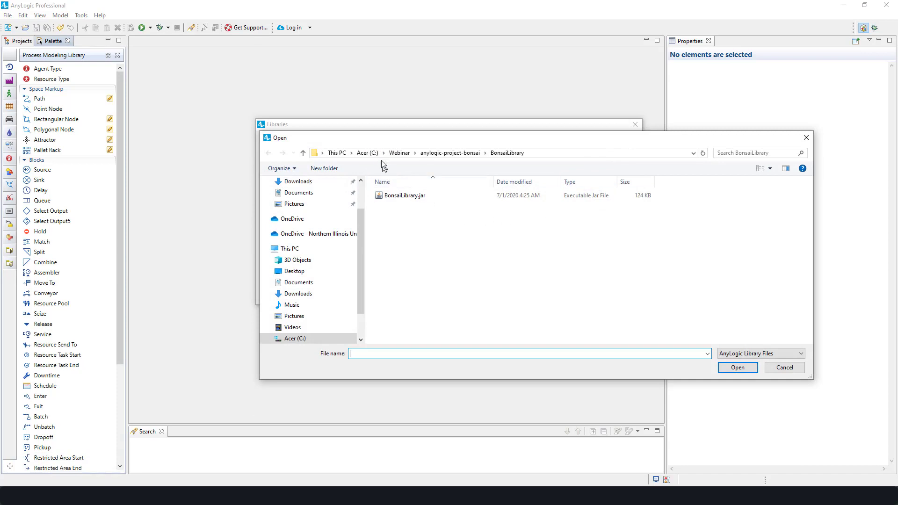
left_click(408, 197)
left_click(739, 368)
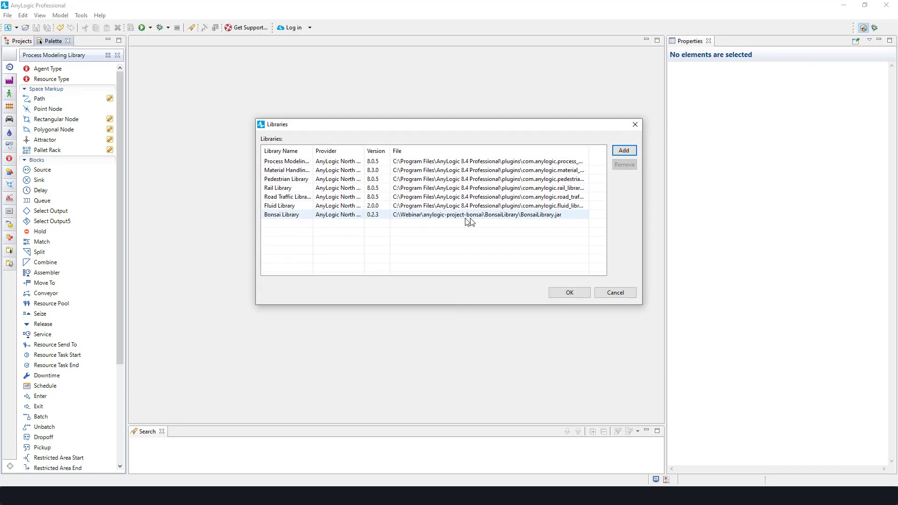
left_click(567, 293)
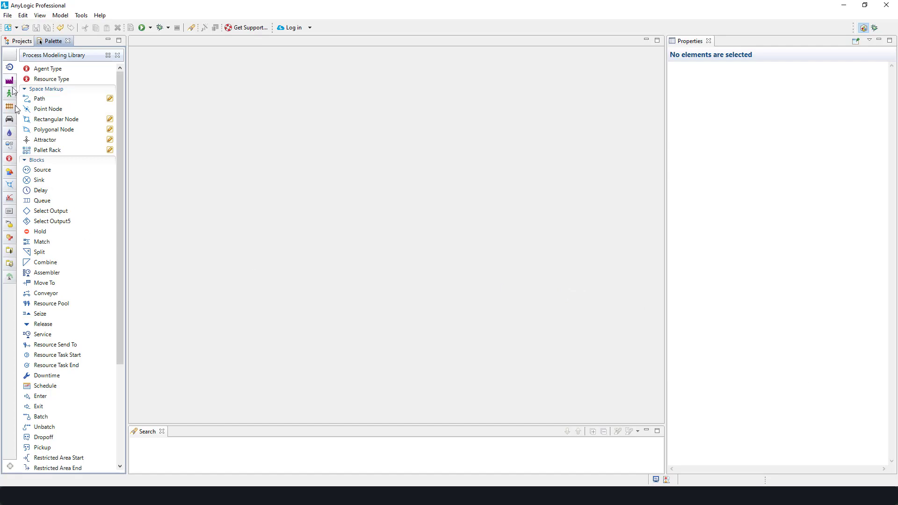
left_click(13, 278)
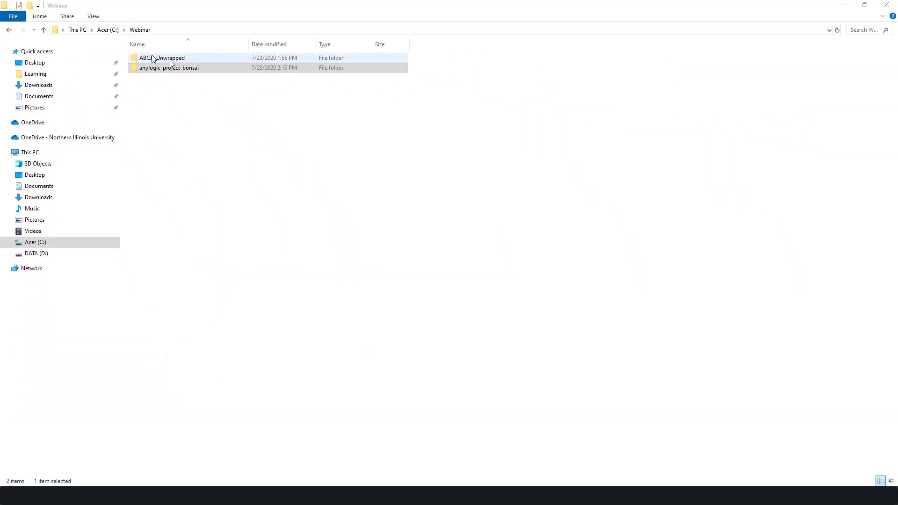
From the Webinar folder, open the Activity Based Costing Analysis (Bonsai) model in ABCA_Unwrapped and the Bonsai Wrapper model in anylogic-project-bonsai.
double_click(181, 59)
double_click(181, 63)
double_click(158, 88)
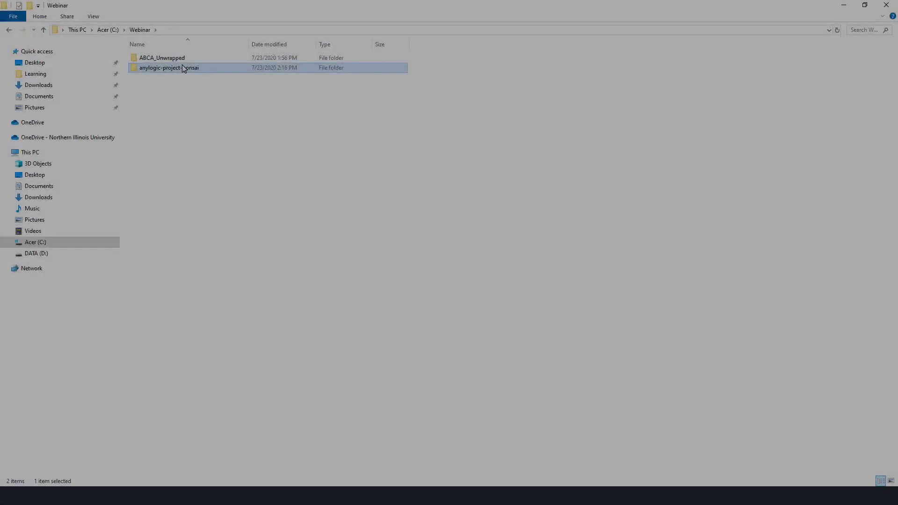
double_click(185, 68)
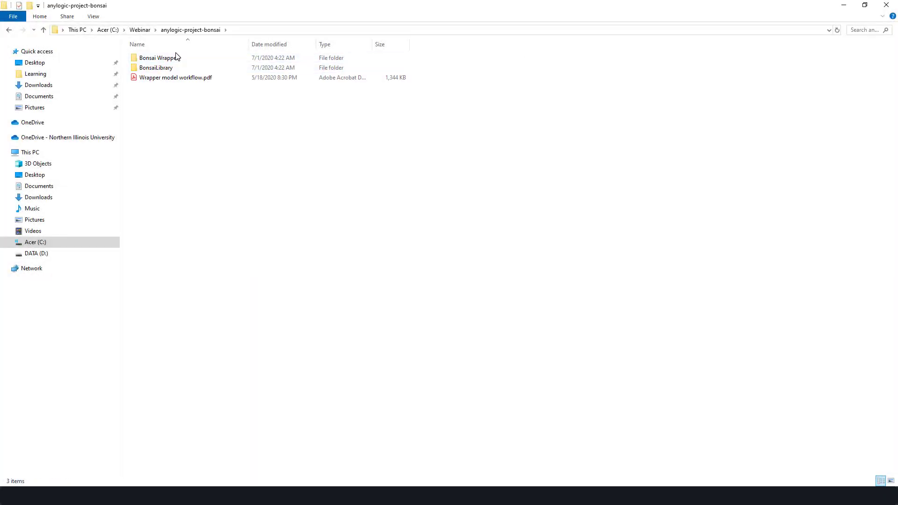
double_click(159, 58)
left_click(199, 75)
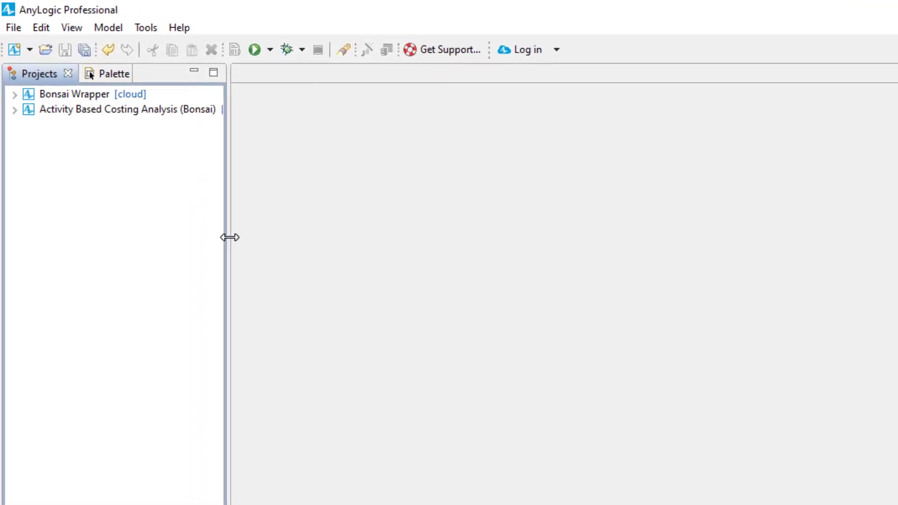
Widen the project tree, expand the Bonsai Wrapper model and open its Wrapper agent.
left_click_drag(230, 237, 317, 242)
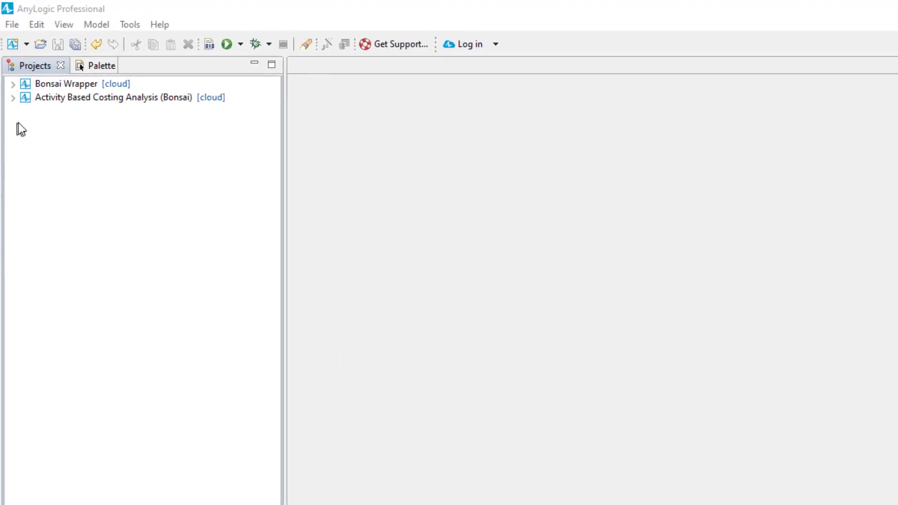
left_click(13, 85)
left_click(53, 100)
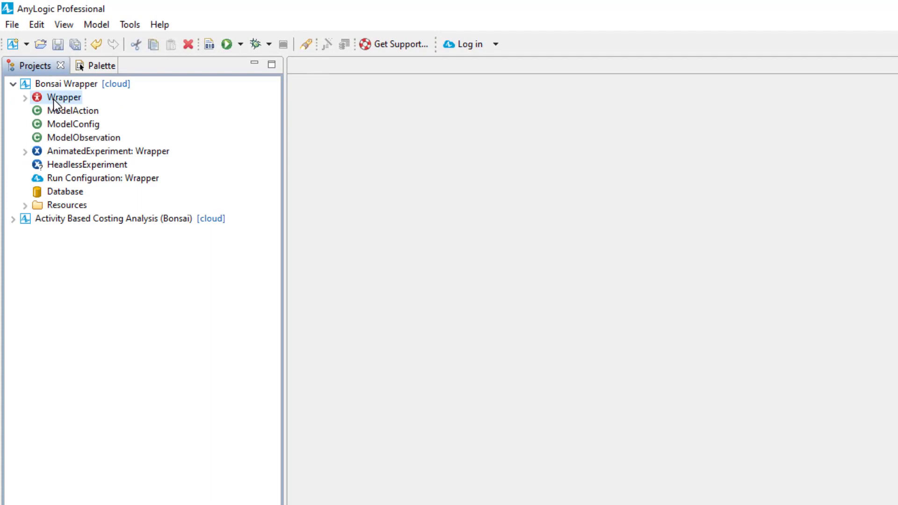
double_click(53, 101)
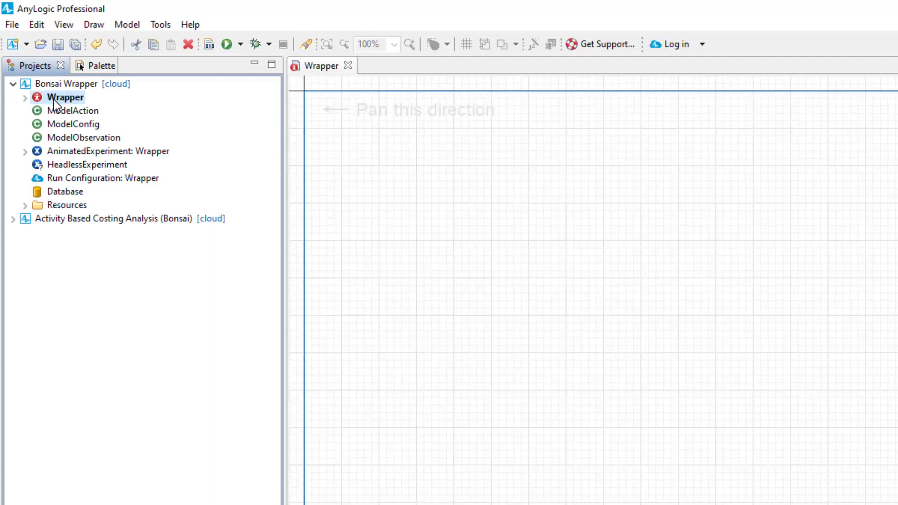
Expand the Activity Based Costing Analysis (Bonsai) model and place its Main agent on the Wrapper canvas below getObservable.
left_click_drag(428, 209, 664, 275)
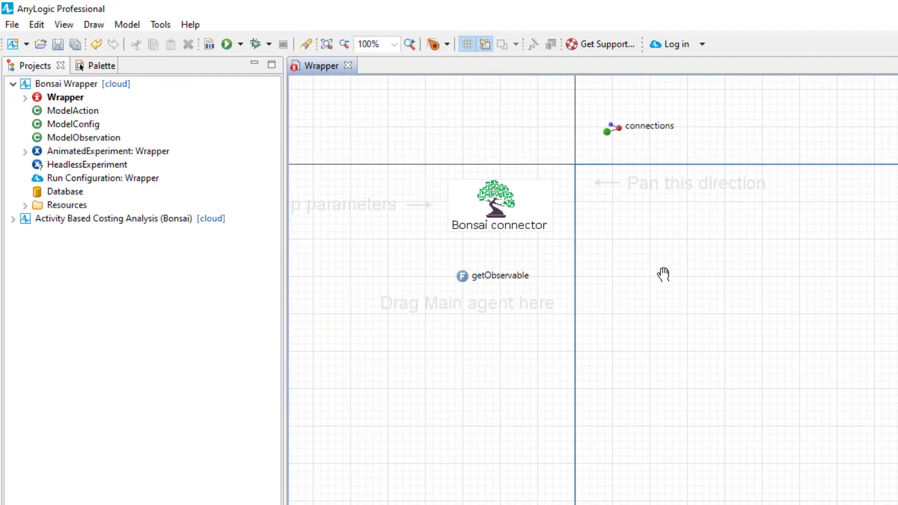
left_click(13, 219)
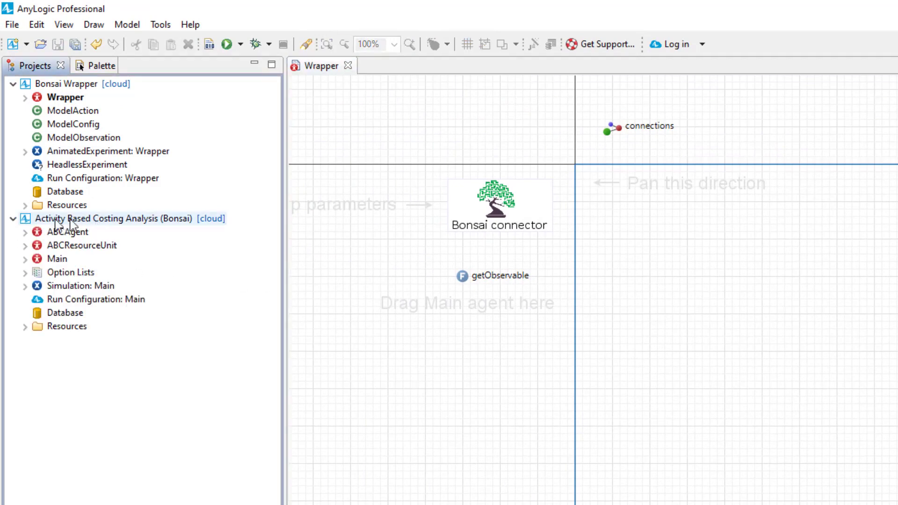
left_click_drag(52, 261, 477, 367)
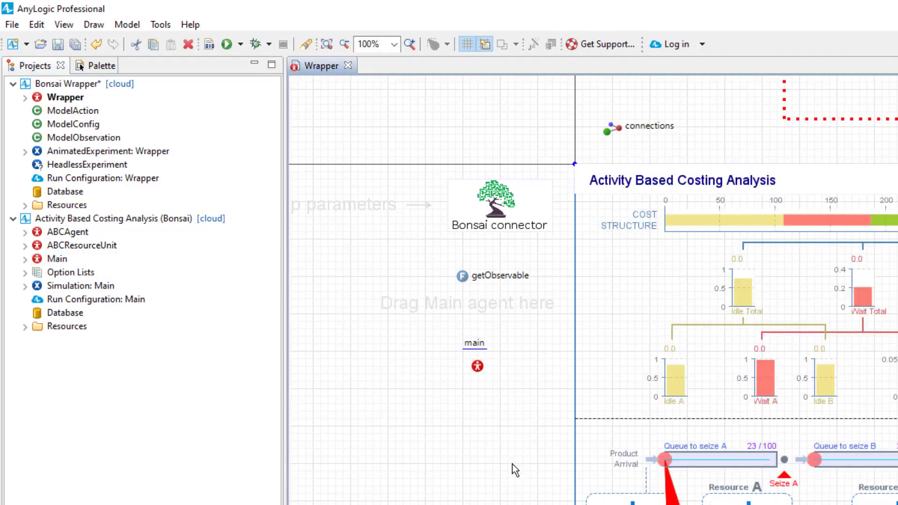
left_click_drag(515, 469, 387, 436)
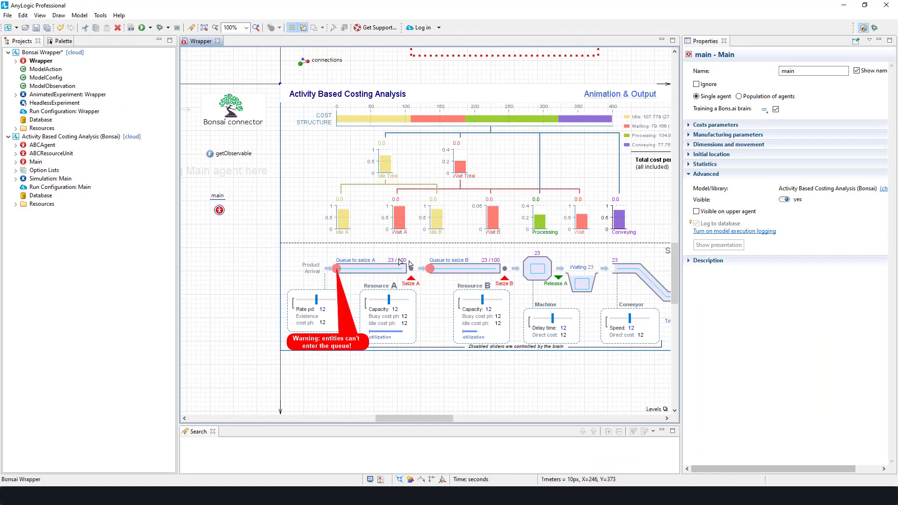
left_click_drag(400, 262, 333, 256)
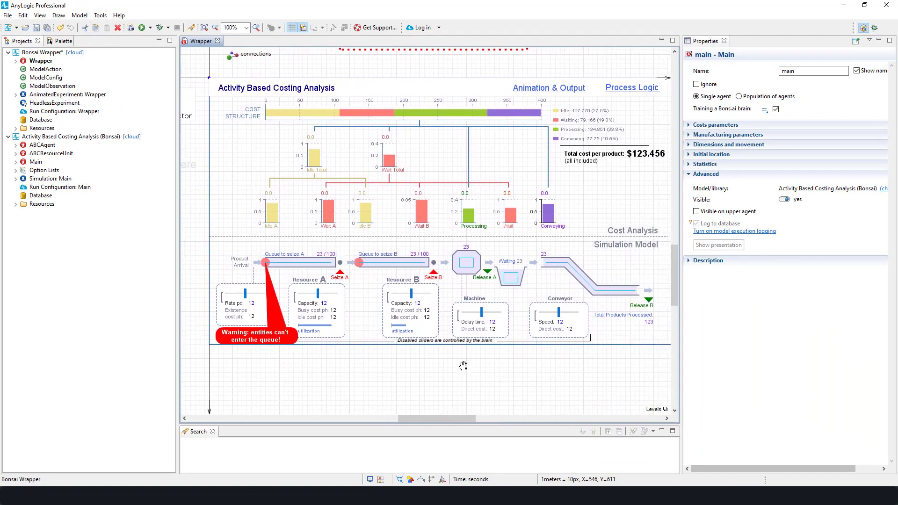
scroll(463, 366, "right", 1)
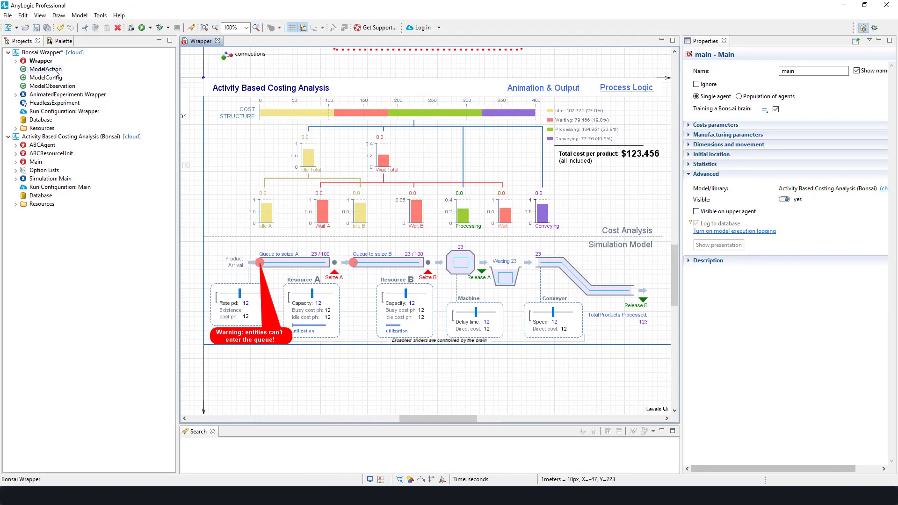
Examine the Bonsai Wrapper model's dependencies, including the location of the Activity Based Costing Analysis (Bonsai) entry.
left_click(53, 55)
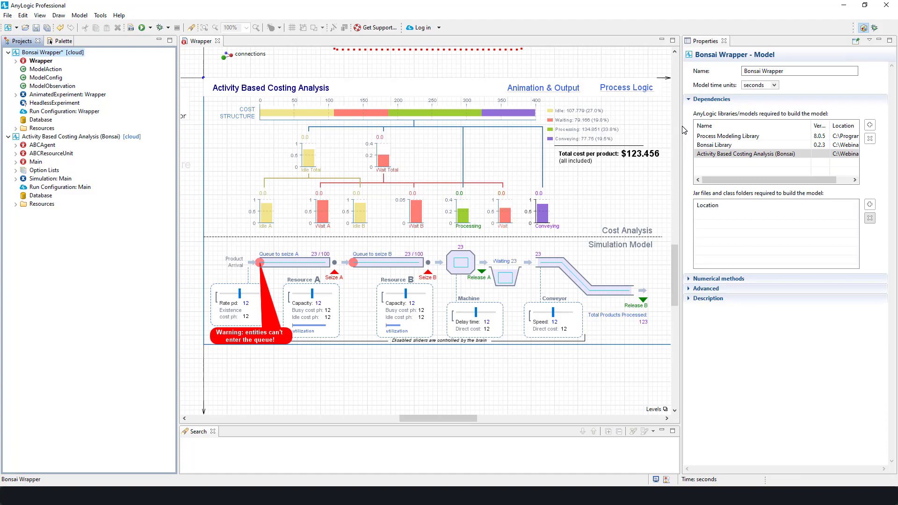
left_click_drag(681, 130, 529, 125)
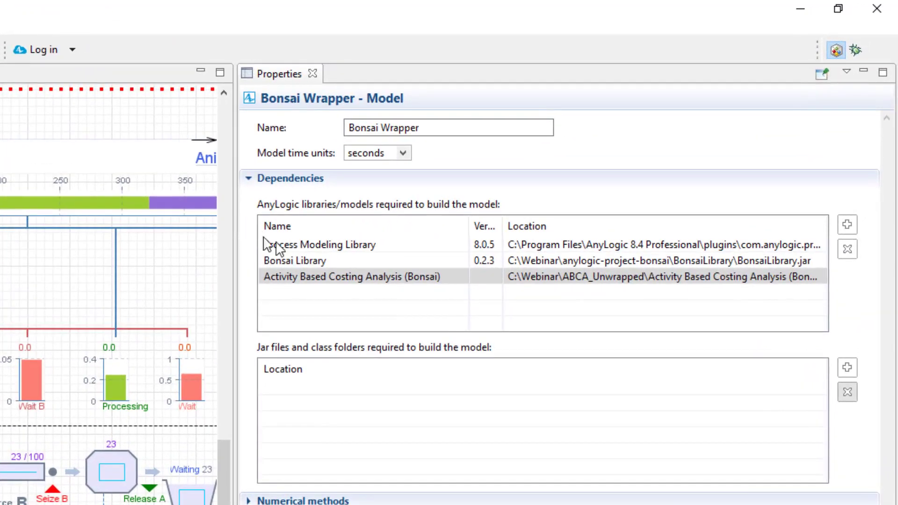
left_click(385, 278)
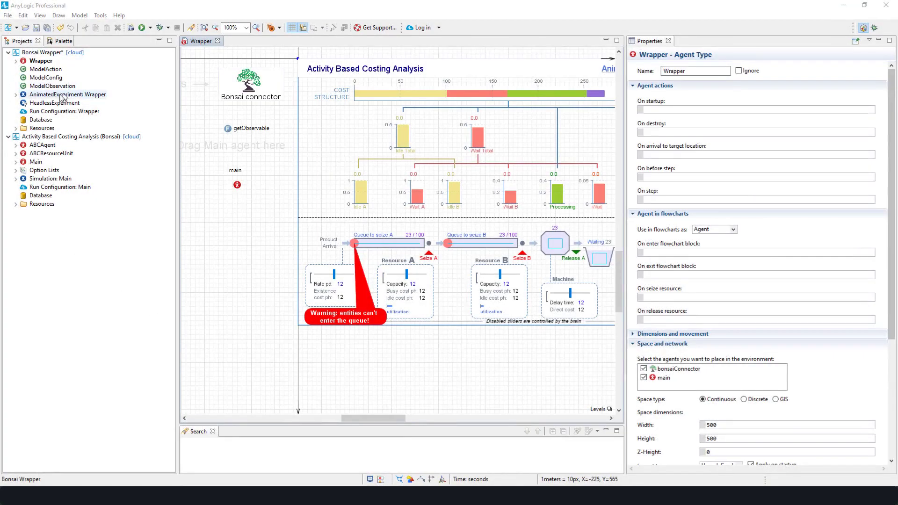
In the ModelConfig class, declare public double arrivalRate, int initNResA and initNResB, double initProcessTime and initConveyorSpeed, and int sizeBufferQueues.
left_click(46, 77)
double_click(45, 77)
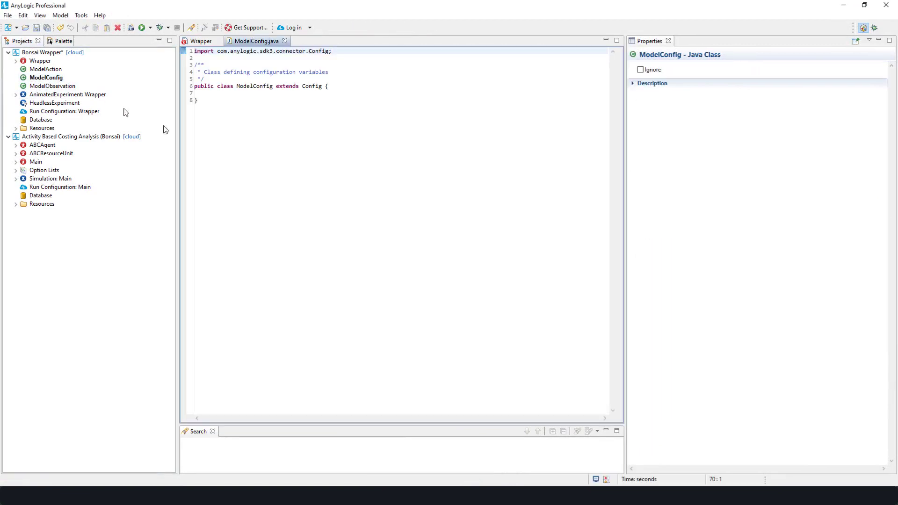
left_click(303, 197)
left_click(341, 86)
key("Return")
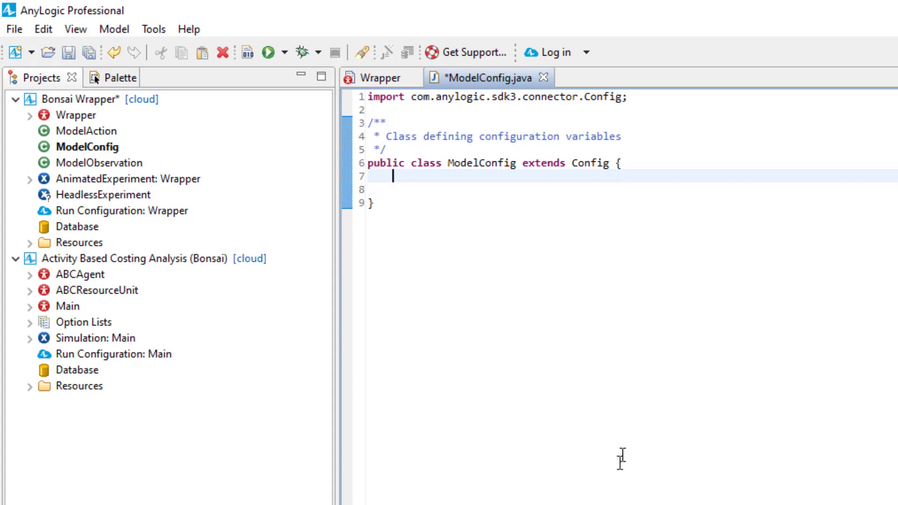
key("Return")
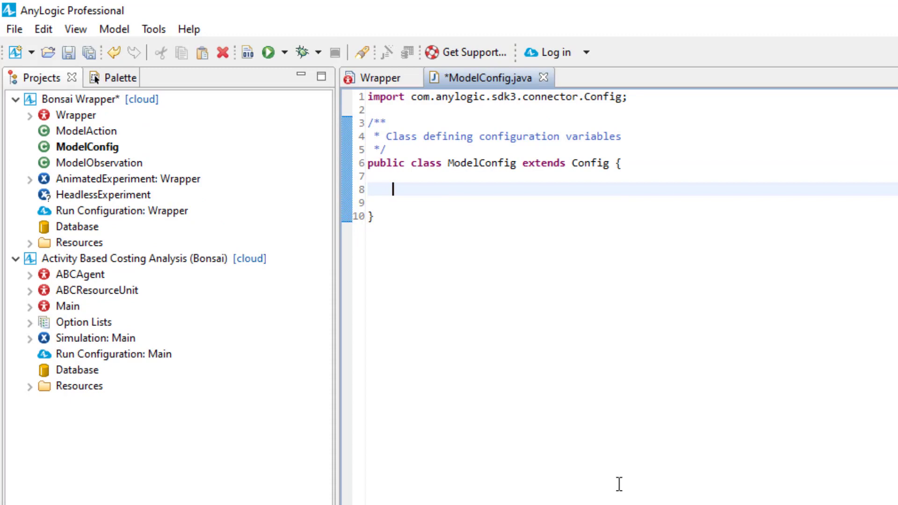
type("public double arrivalRate; \tpublic int initNResA; \tpublic int initNResB; \tpublic double initProcessTime; \tpublic double initConveyorSpeed; \tpublic int sizeBufferQueues;")
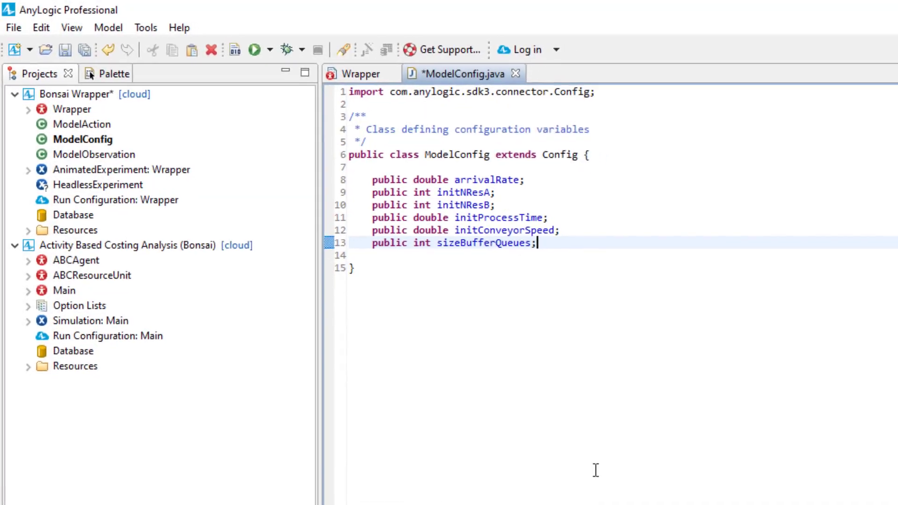
Inspect the Bonsai connector's episodeStart field in the Wrapper agent, and close the ModelConfig class.
left_click(361, 74)
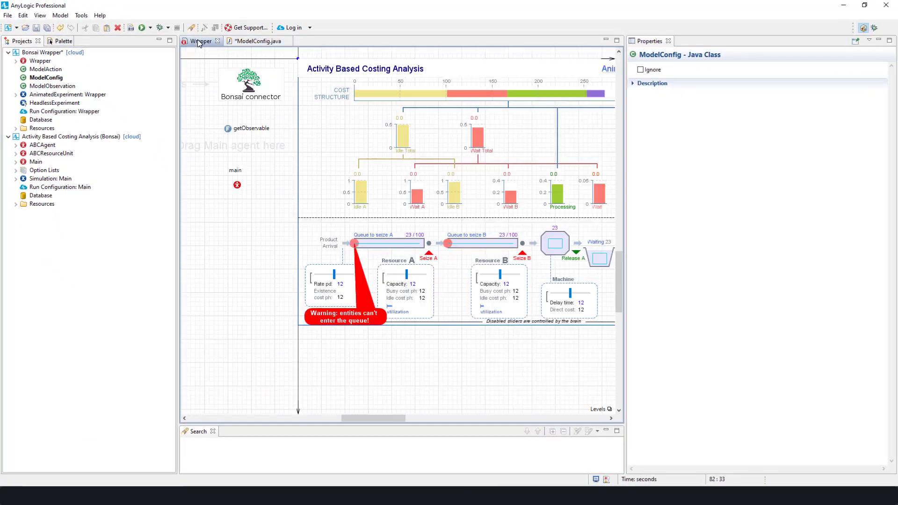
left_click(224, 75)
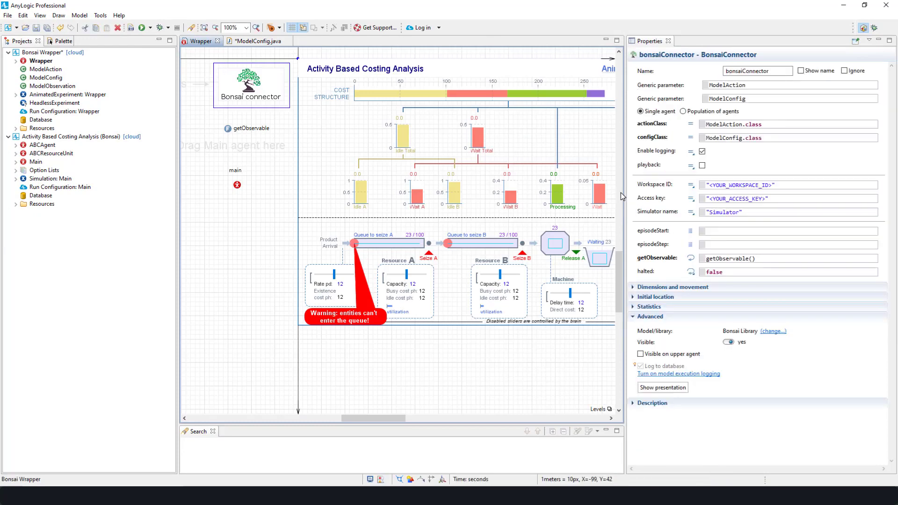
left_click_drag(625, 193, 551, 197)
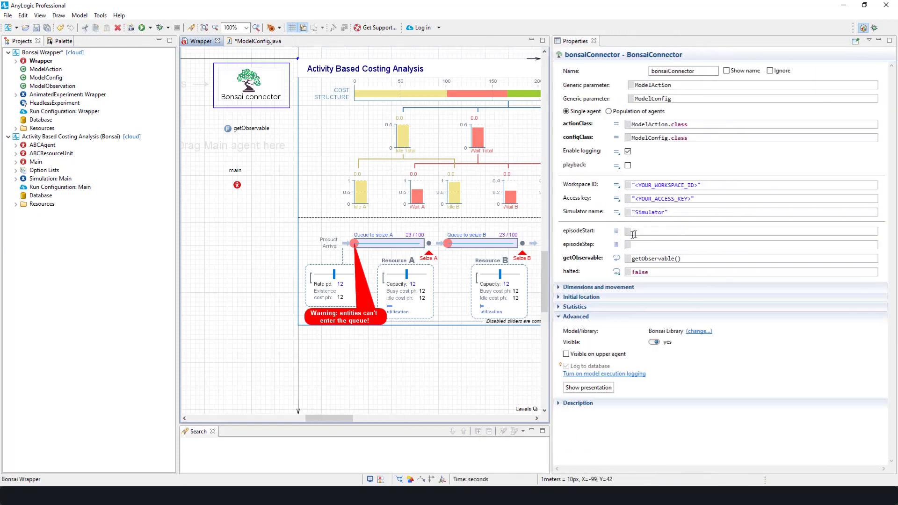
left_click(634, 231)
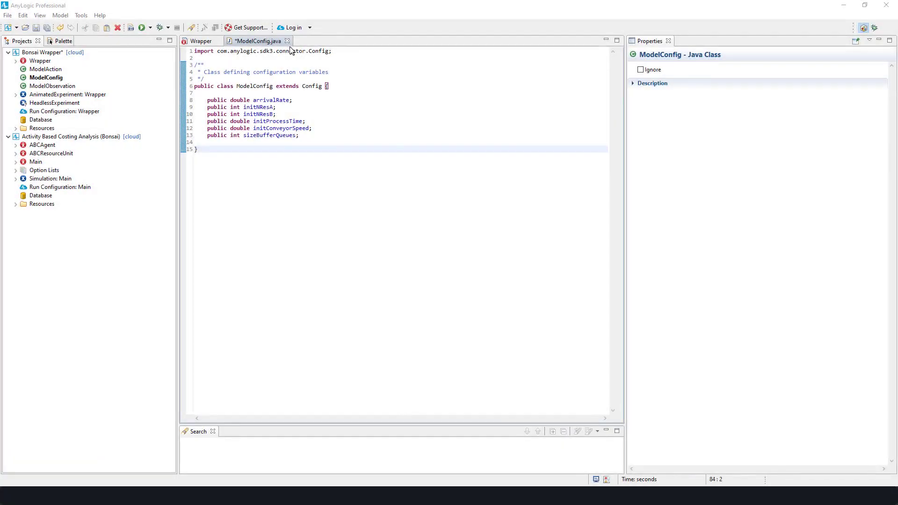
key("ctrl+Page_Up")
left_click(284, 41)
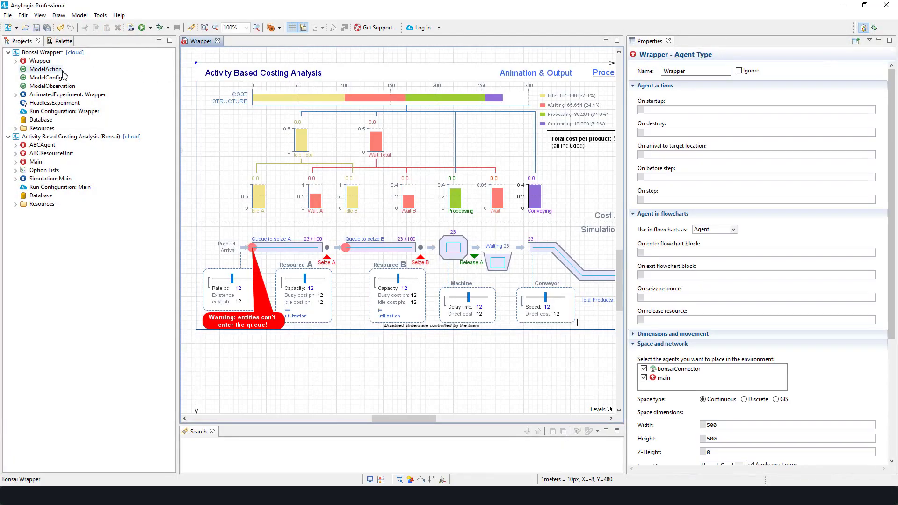
Declare ModelObservation's commented public fields for arrivalRate, last-action configuration, utilization, queue fullness, recentNProducts, cost ratios, costPerProduct, exceededCapacity and time.
double_click(58, 87)
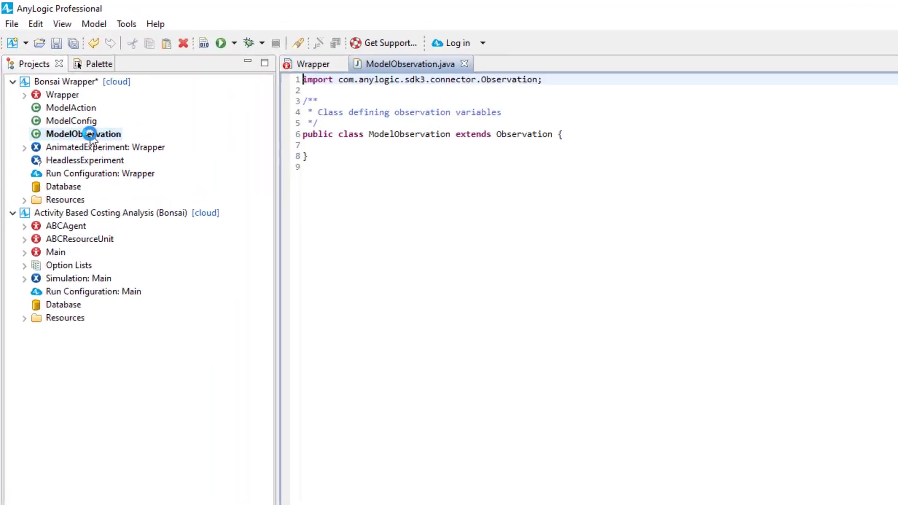
left_click(608, 415)
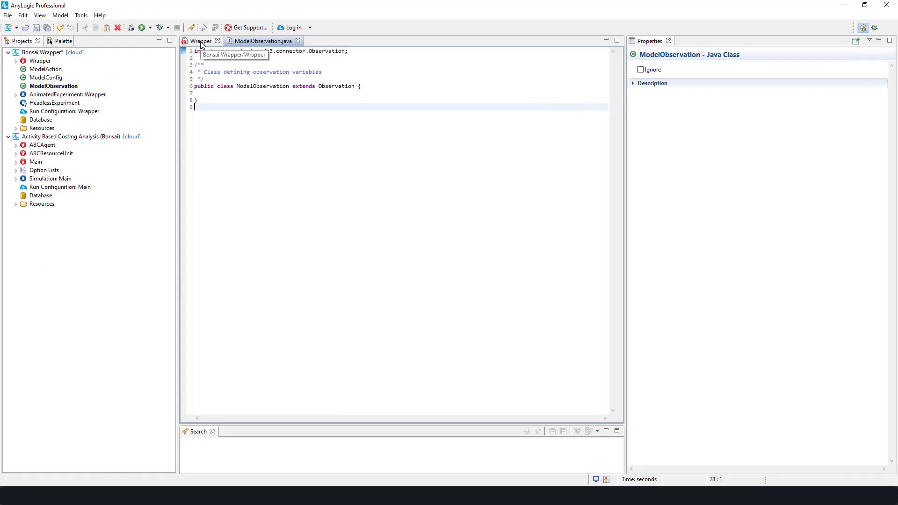
left_click(201, 43)
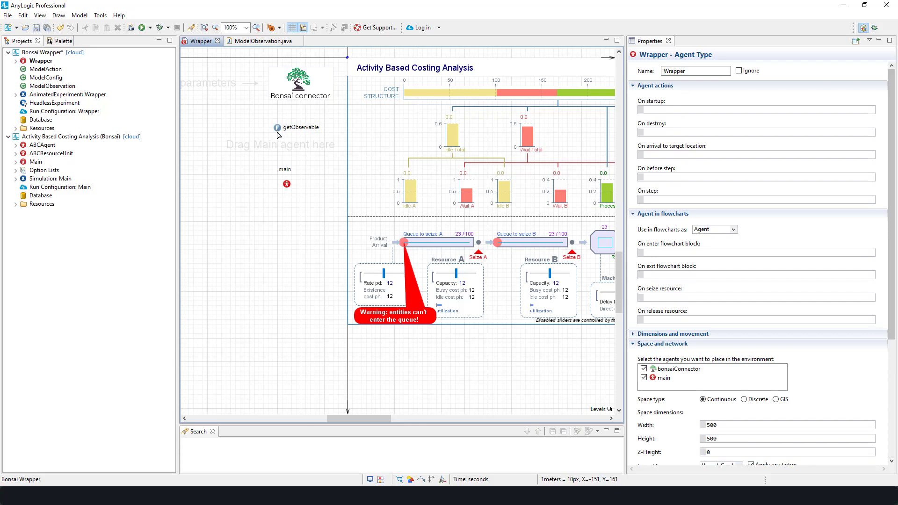
left_click(261, 44)
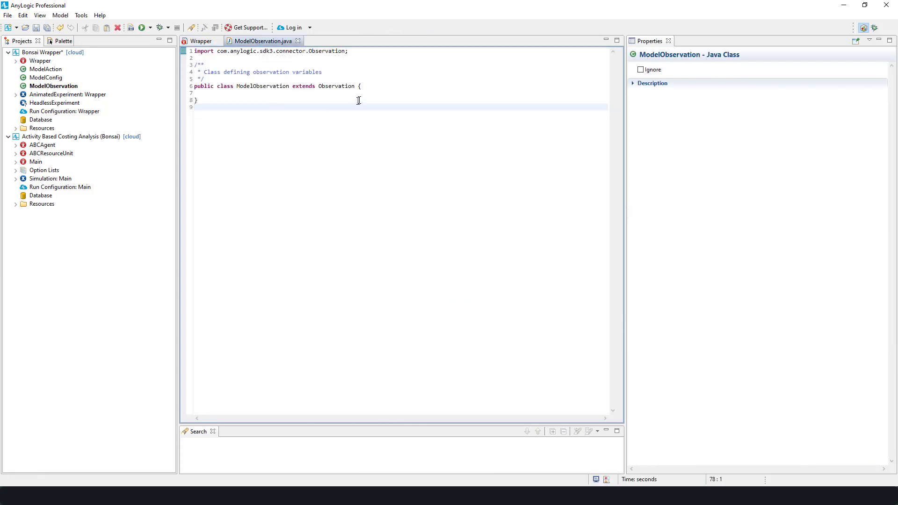
left_click(372, 86)
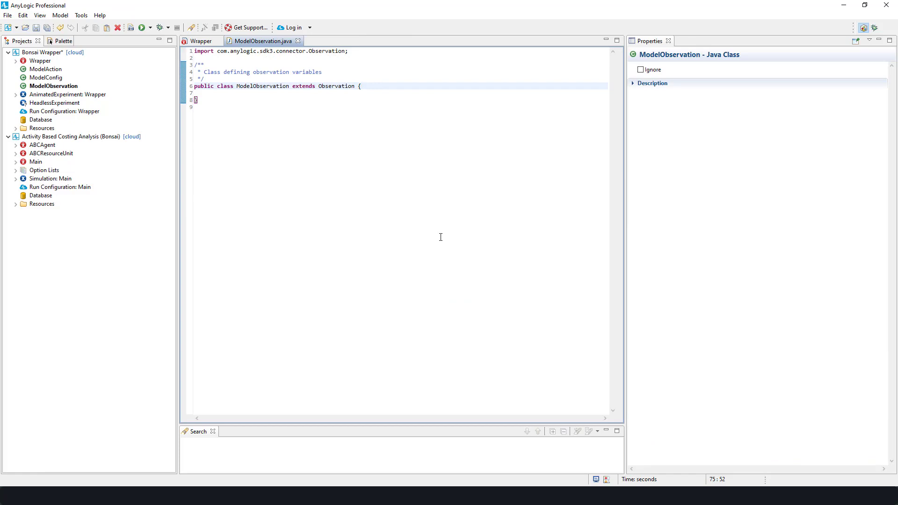
key("Return")
type("// current rate (per day) of arrivals public double arrivalRate;  // configuration of last action public int nResA; public int nResB; public double processTime; public double conveyorSpeed;  // utilization of each resource type public double utilResA; public double utilResB;  // how full each queue is public double ratioFullQueueA; public double ratioFullQueueB;  // number of products since last observation public int recentNProducts;  // ratios of each cost type public double ratioCostIdleA; public double ratioCostIdleB; public double ratioCostWaiting; public double ratioCostProcessing; public double ratioCostMoving;  // calculated in model public double costPerProduct;  // flag for whether the capacity of queue A has been exceeded since the last observation public int exceededCapacity;  public double time;")
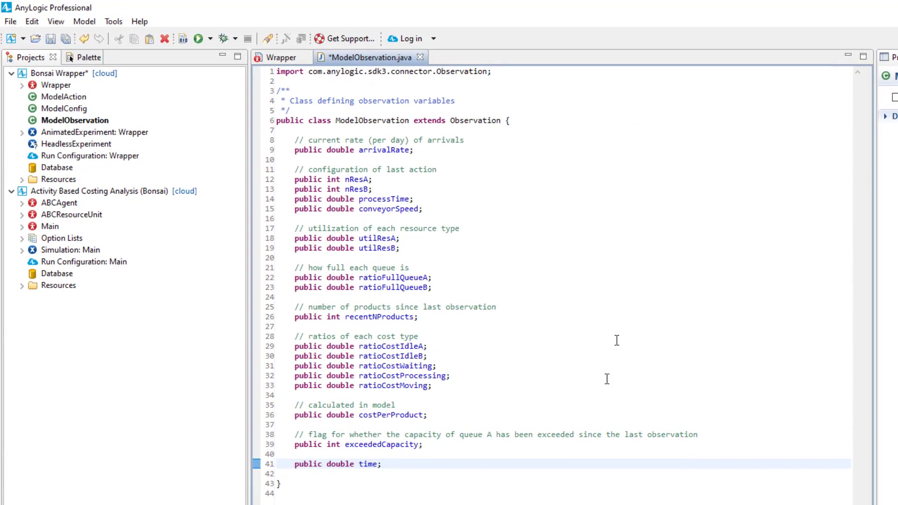
key("Down")
key("Down")
key("Down")
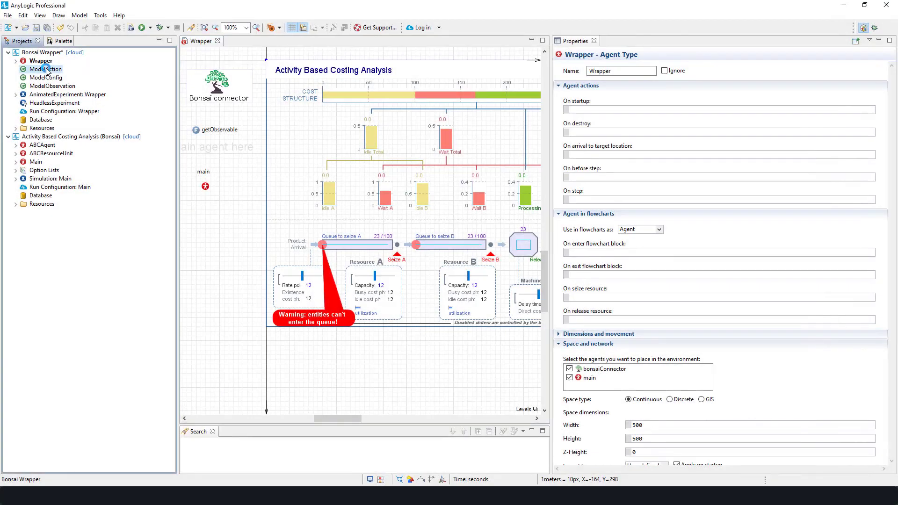
In the ModelAction class, declare public int nResA and nResB, and public double processTime and conveyorSpeed.
double_click(44, 69)
left_click(334, 87)
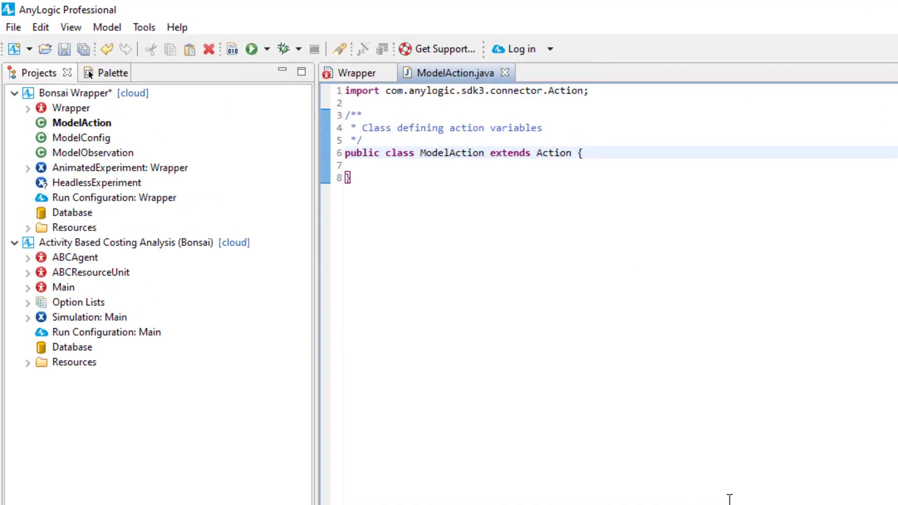
key("Return")
key("Return")
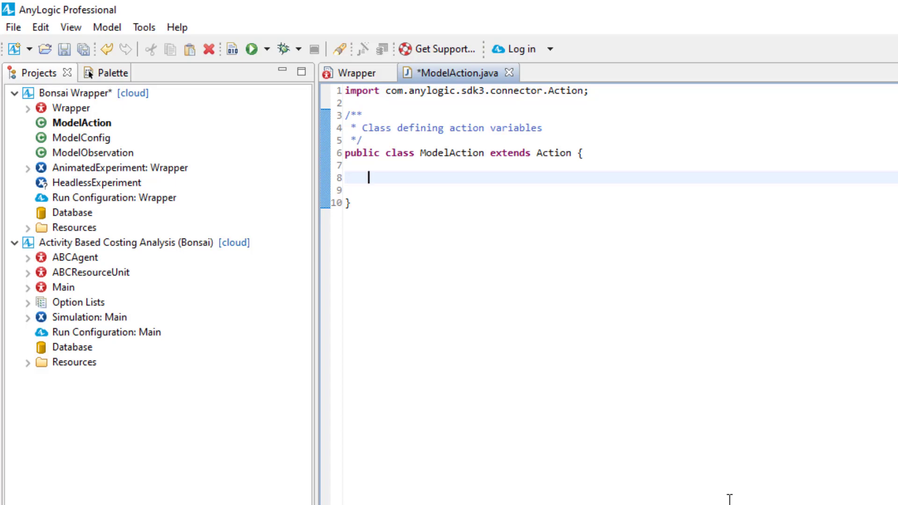
type("public int nResA; public int nResB; public double processTime; public double conveyorSpeed;")
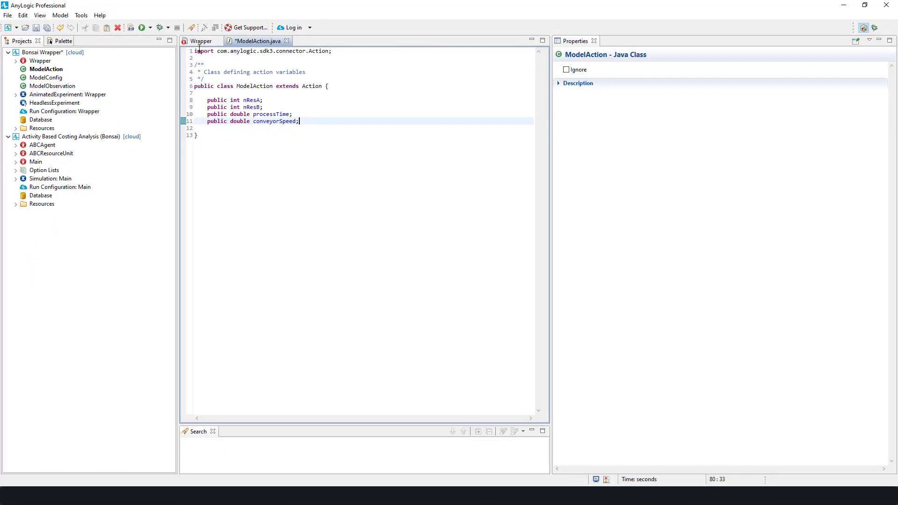
Return to the Wrapper agent and inspect the Bonsai connector's episodeStep field with its properties widened.
left_click(199, 45)
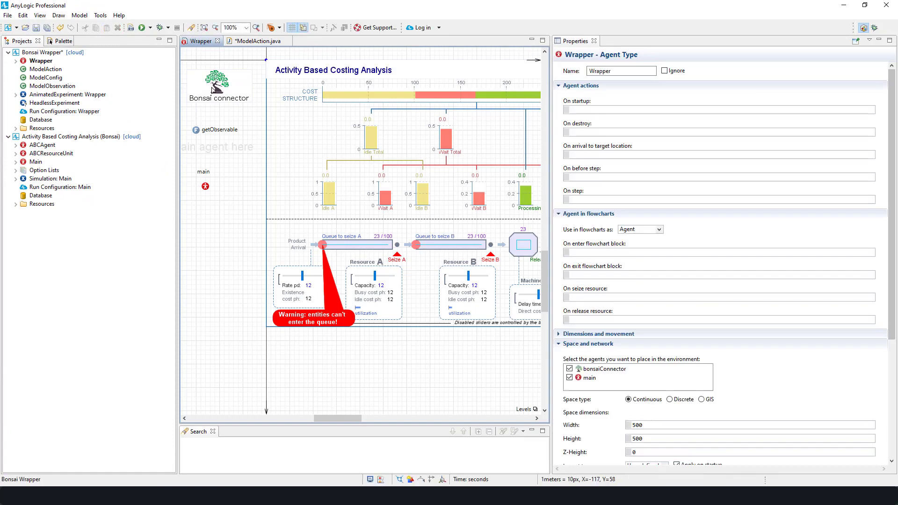
left_click_drag(551, 214, 486, 213)
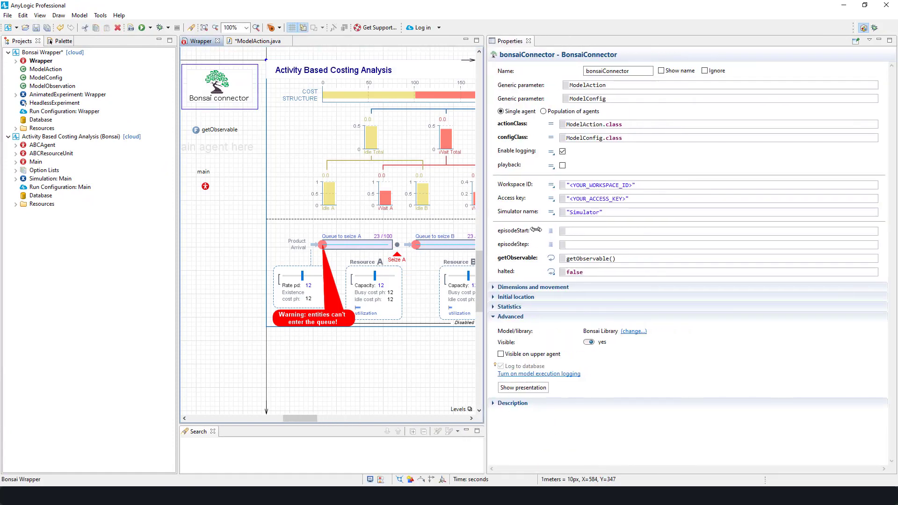
left_click(567, 246)
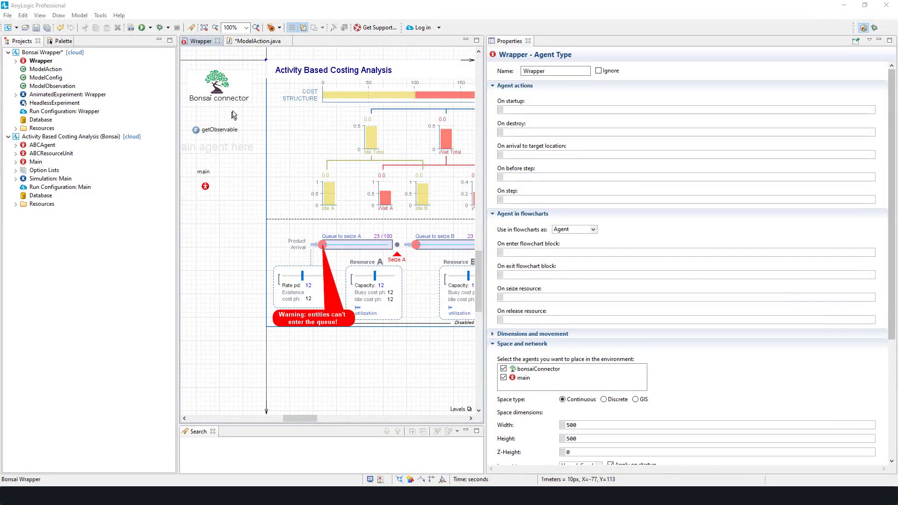
Show the getObservable function's properties and highlight the line of its body that creates the new ModelObservation.
left_click_drag(243, 121, 285, 186)
left_click_drag(207, 111, 302, 218)
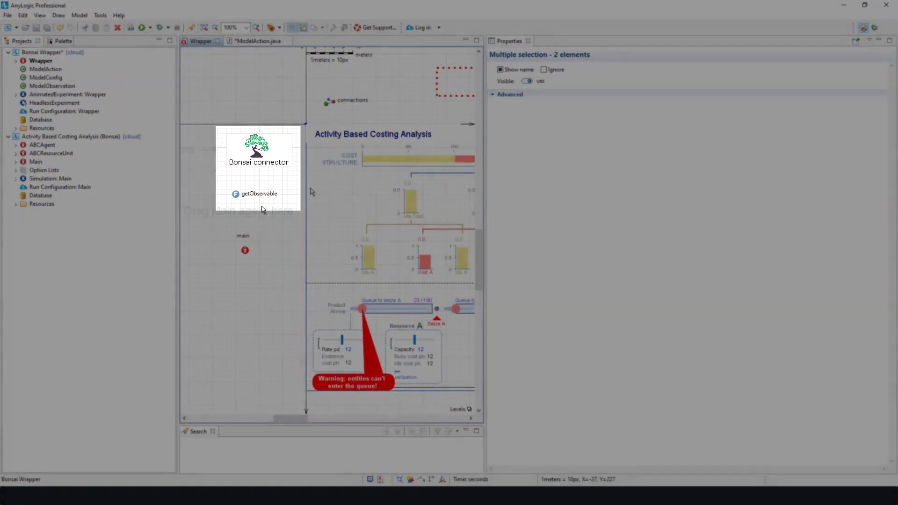
left_click(252, 209)
left_click(240, 199)
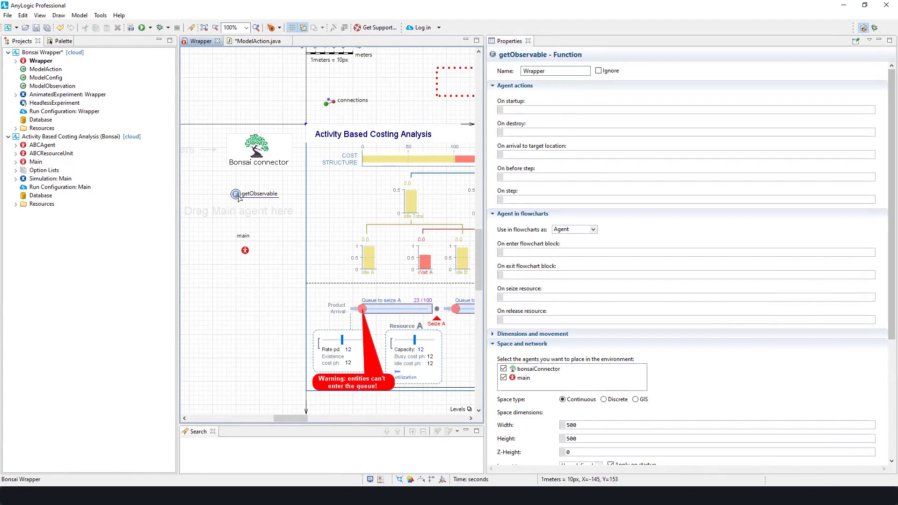
left_click_drag(486, 249, 448, 247)
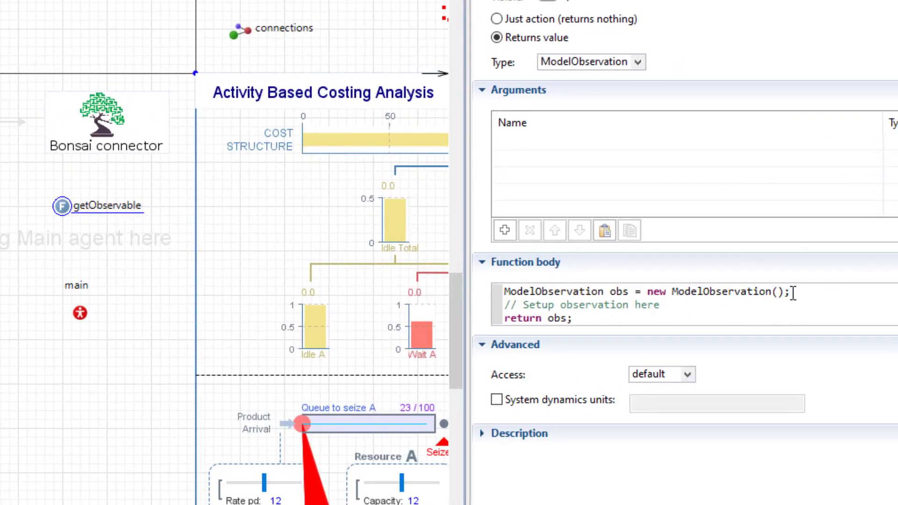
left_click_drag(792, 292, 490, 275)
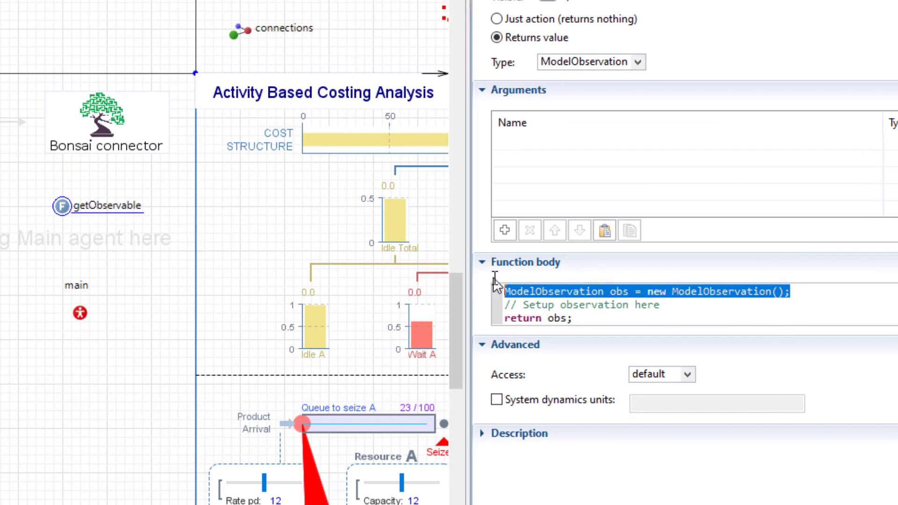
Replace getObservable's setup comment with obs assignments for ArrivalRate, capacities, process delay, conveyor speed, utilization, queue fullness, productCount, zidz cost ratios, totalCostPerProduct(), exceededCapacity and time().
double_click(556, 292)
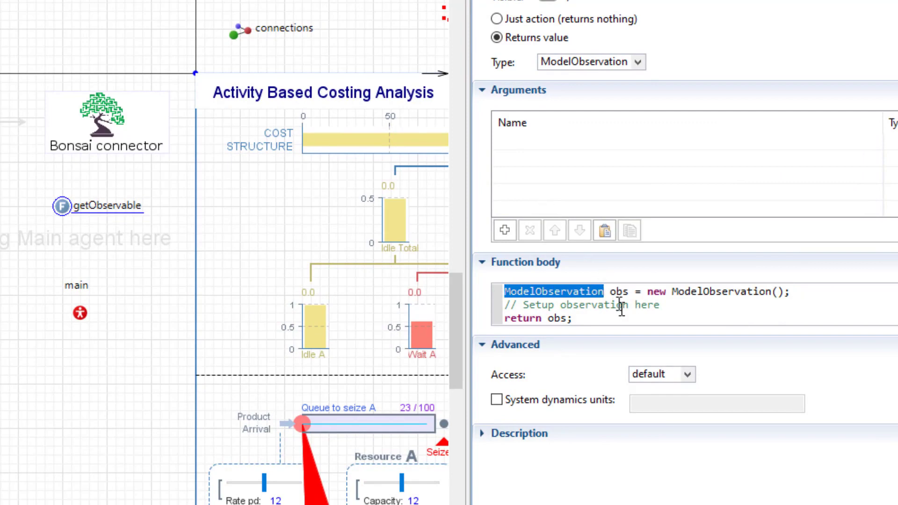
left_click(672, 306)
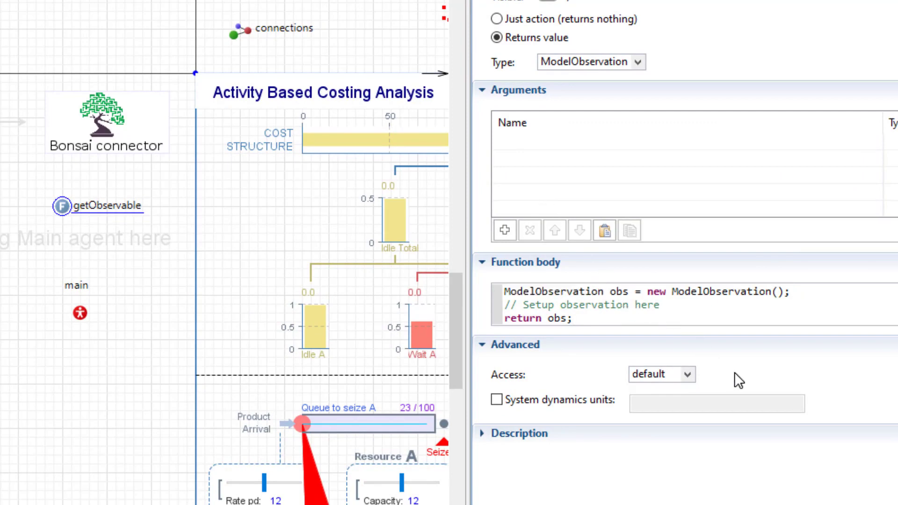
key("Return")
key("Return")
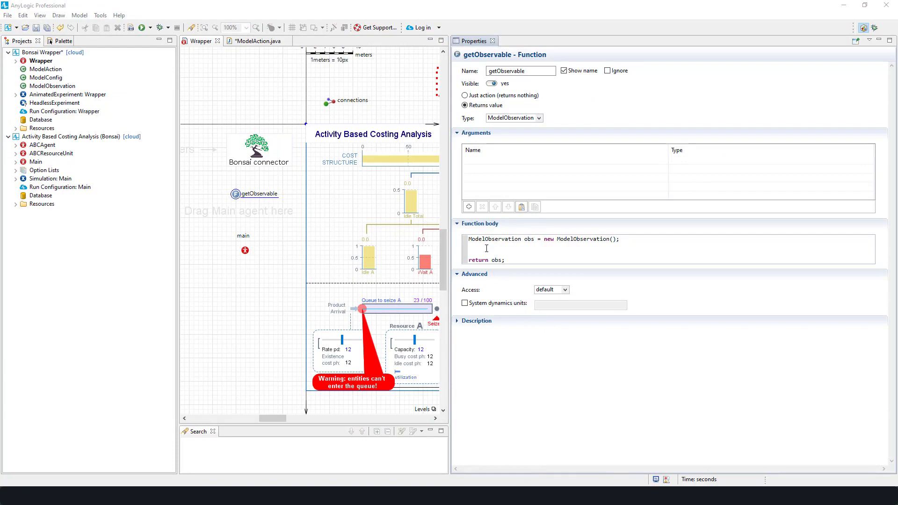
left_click(486, 248)
type("obs.arrivalRate = main.ArrivalRate;  obs.nResA = main.ResourceACapacity; obs.nResB = main.ResourceBCapacity; obs.processTime = main.MeanProcessDelay; obs.conveyorSpeed = main.ConveyorSpeed;  obs.utilResA = main.resourceA.utilization(); obs.utilResB = main.resourceB.utilization();  obs.ratioFullQueueA = main.auxQueueA.size()*1.0 / main.auxQueueA.capacity; obs.ratioFullQueueB = main.auxQueueB.size()*1.0 / main.auxQueueB.capacity;  obs.recentNProducts = main.productCount;  obs.ratioCostIdleA = zidz(main.accumIdleCostA, main.productCount); obs.ratioCostIdleB = zidz(main.accumIdleCostB, main.productCount); obs.ratioCostWaiting = zidz(main.accumWaitingCost, main.productCount); obs.ratioCostProcessing = zidz(main.accumProcessCost, main.productCount); obs.ratioCostMoving = zidz(main.accumMoveCost, main.productCount);  obs.costPerProduct = main.totalCostPerProduct(); obs.exceededCapacity = main.exceededCapacity ? 1 : 0; obs.time = time();")
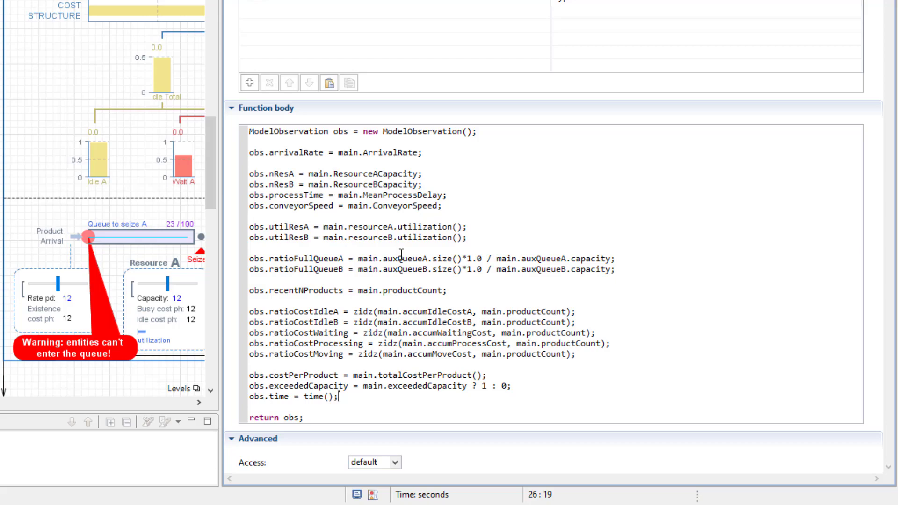
Highlight the main and totalCostPerProduct() references in the body, and set the Main agent's totalCostPerProduct function access to public.
left_click_drag(338, 153, 363, 154)
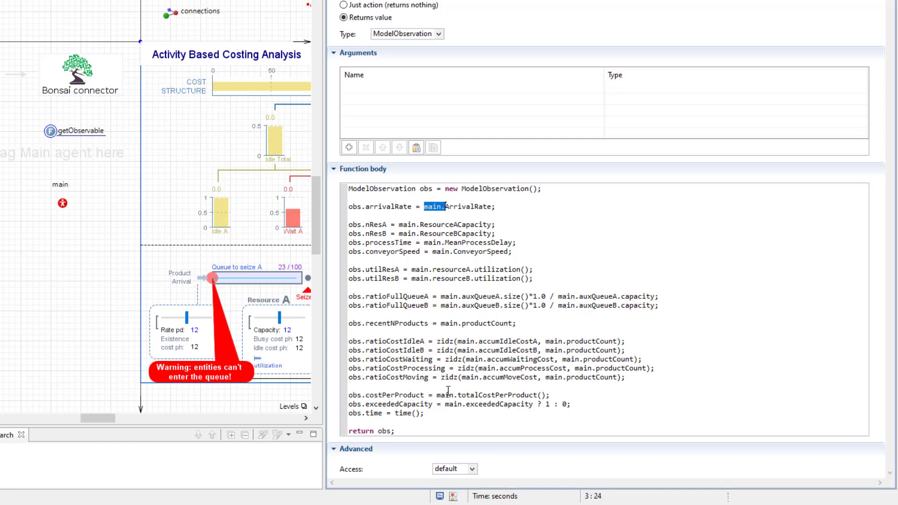
left_click_drag(458, 396, 545, 396)
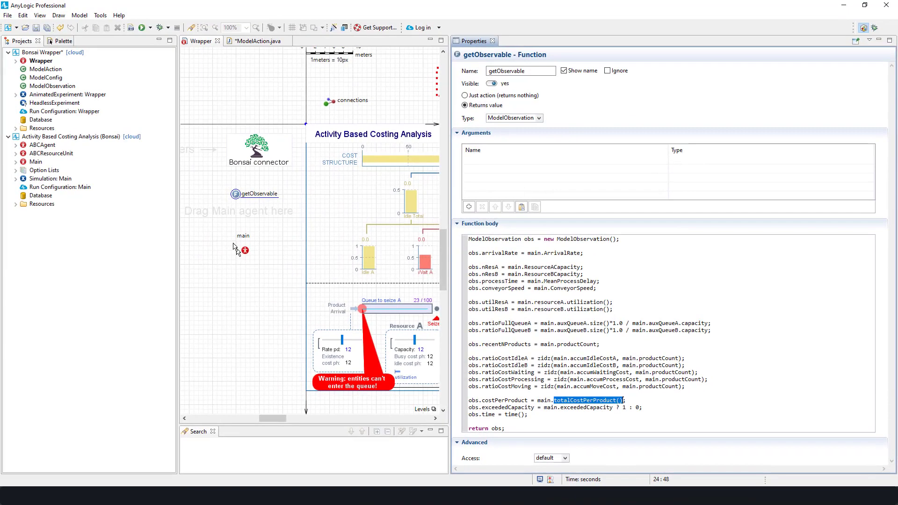
double_click(35, 162)
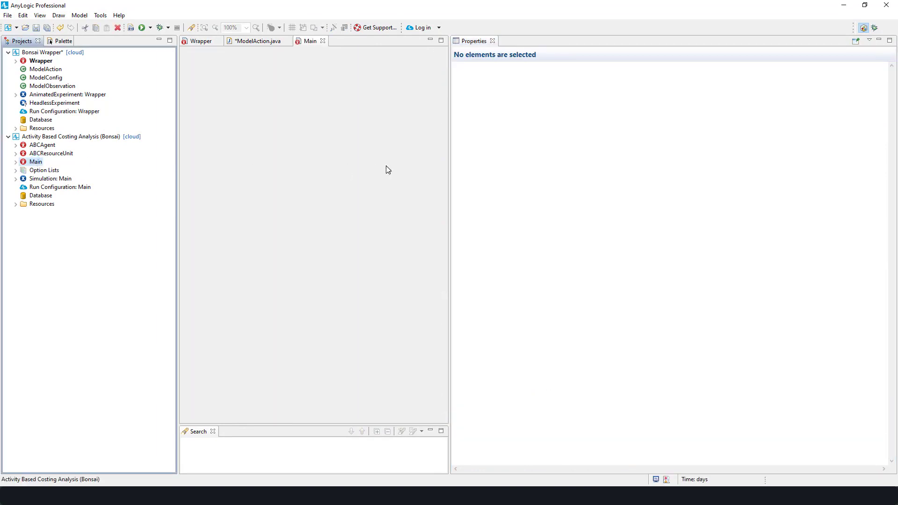
left_click_drag(450, 196, 707, 216)
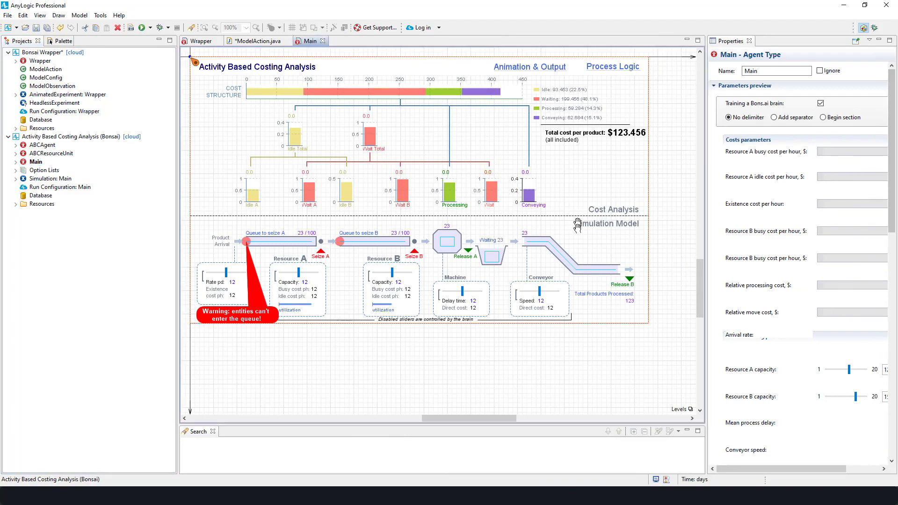
scroll(569, 227, "up", 10)
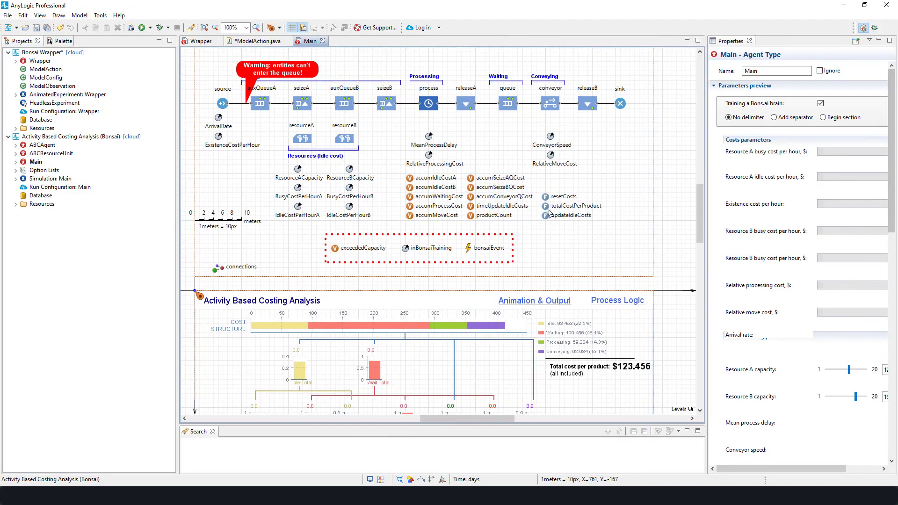
left_click(551, 207)
left_click_drag(707, 233, 580, 233)
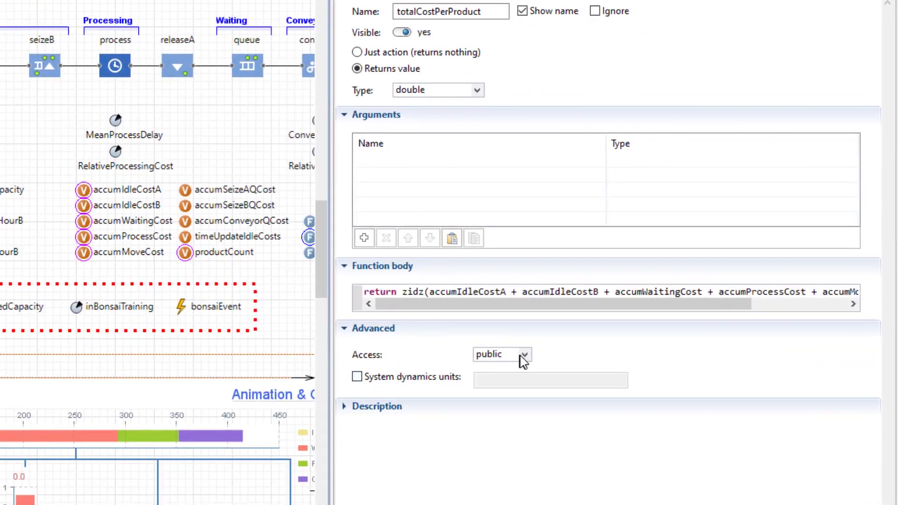
left_click(523, 355)
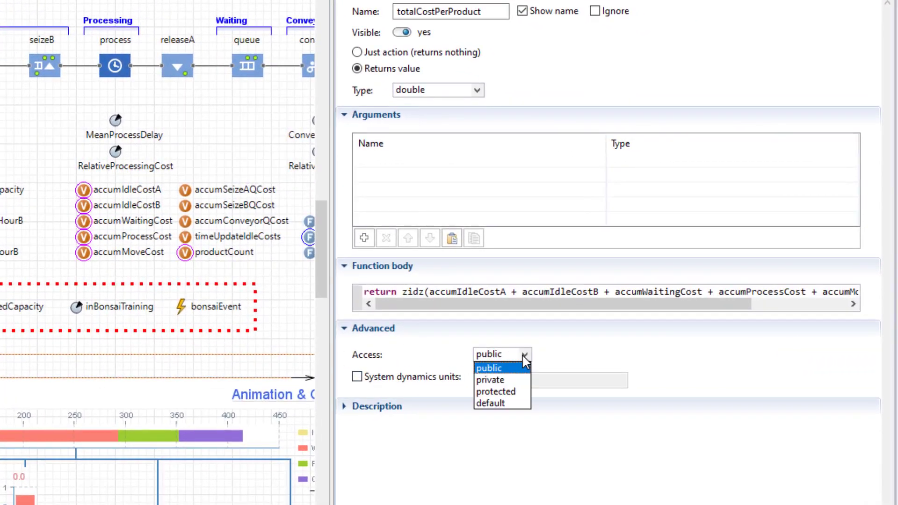
left_click(489, 367)
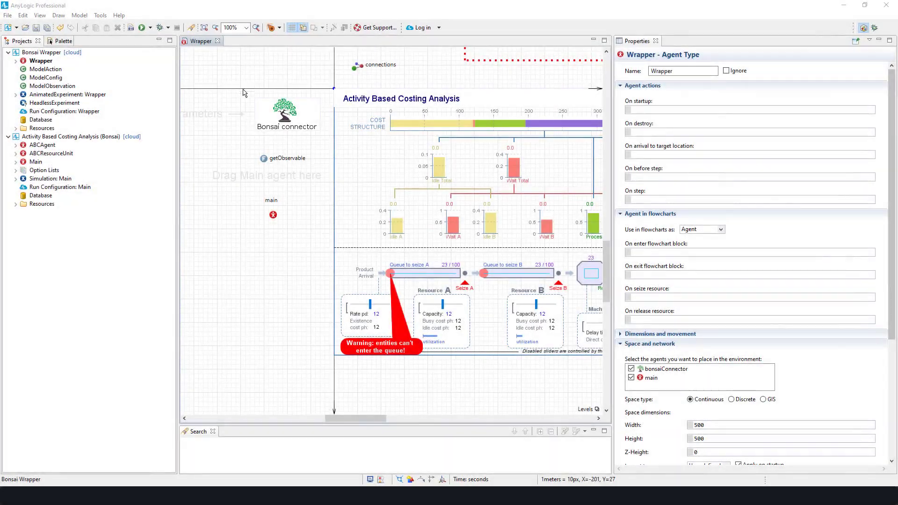
In the Bonsai connector's episodeStart, if config is not null, set main's ArrivalRate, resource capacities, MeanProcessDelay, ConveyorSpeed and both auxQueue capacities from config.
left_click(286, 114)
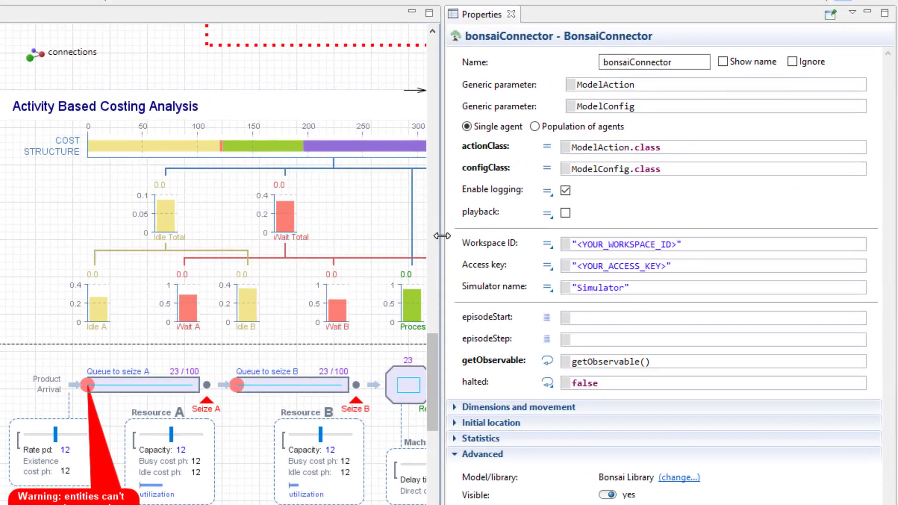
left_click_drag(514, 216, 310, 213)
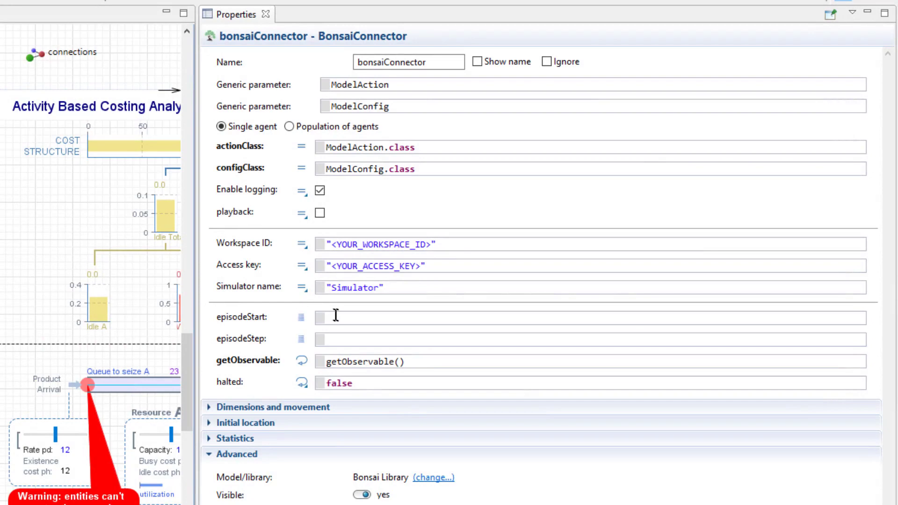
left_click(326, 318)
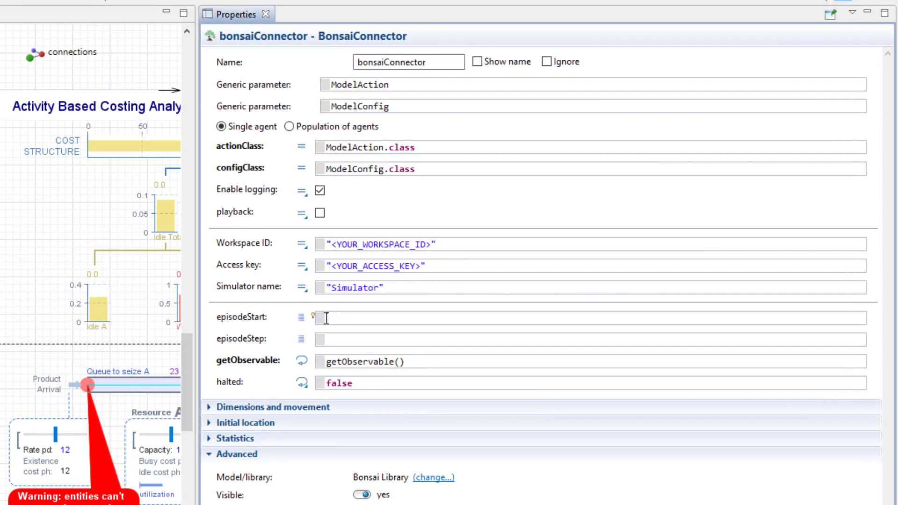
mouse_move(314, 317)
type("if (config != null) { \tmain.set_ArrivalRate(config.arrivalRate); \tmain.set_ResourceACapacity(config.initNResA); \tmain.set_ResourceBCapacity(config.initNResB); \tmain.set_MeanProcessDelay(config.initProcessTime); \tmain.set_ConveyorSpeed(config.initConveyorSpeed); \tmain.auxQueueA.set_capacity(config.sizeBufferQueues); \tmain.auxQueueB.set_capacity(config.sizeBufferQueues); }")
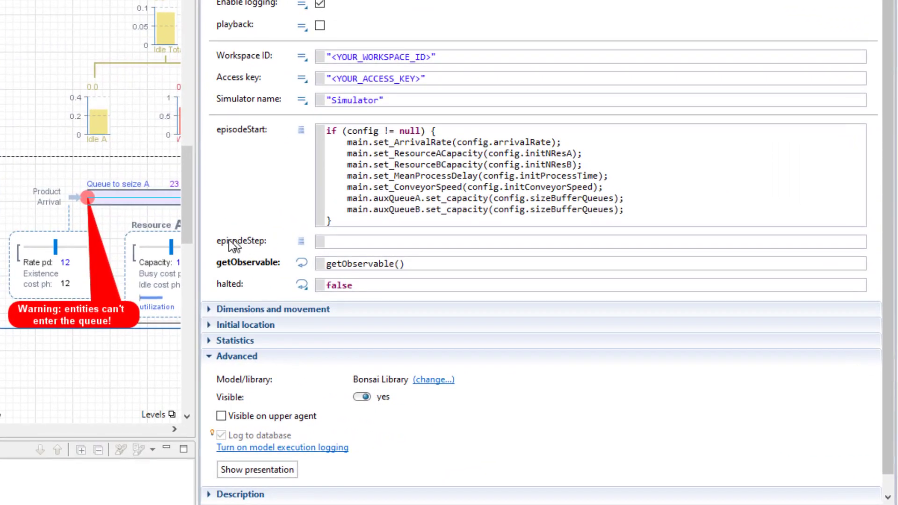
In episodeStep, set main's resource A and B capacities, MeanProcessDelay and ConveyorSpeed from action, and call resetCosts() and resetStats() for both resources.
left_click(329, 242)
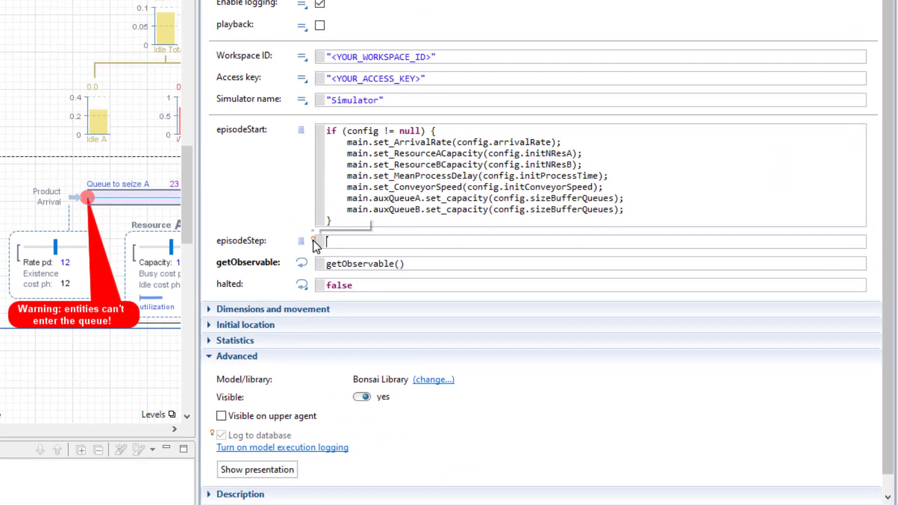
mouse_move(313, 241)
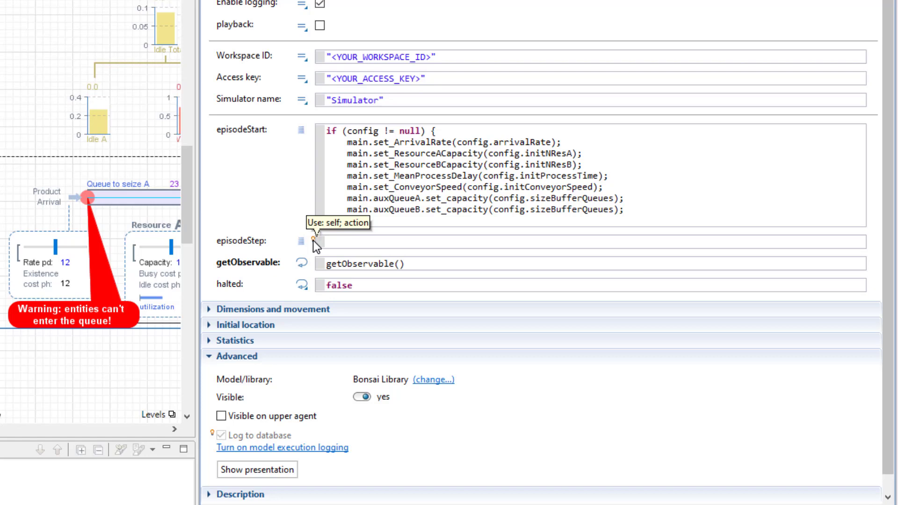
left_click(327, 241)
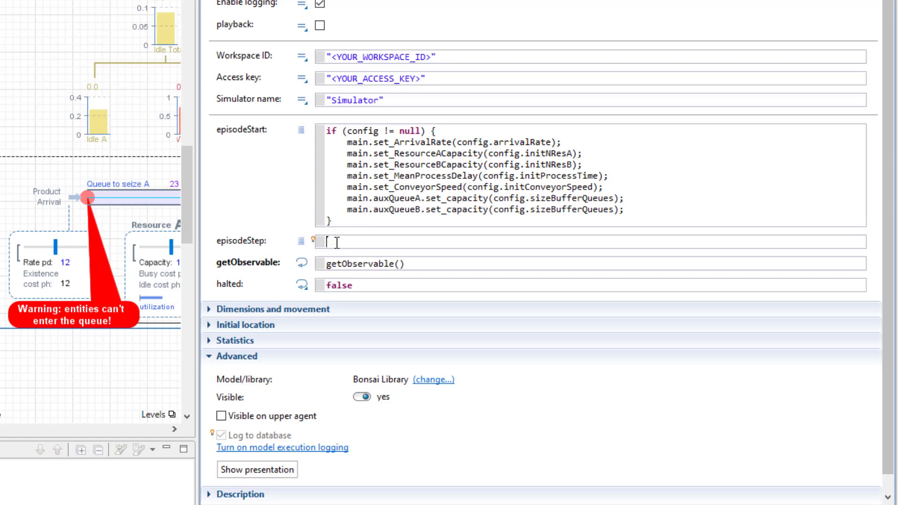
type("main.set_ResourceACapacity(action.nResA); main.set_ResourceBCapacity(action.nResB); main.set_MeanProcessDelay(action.processTime); main.set_ConveyorSpeed(action.conveyorSpeed);  // reset all stats main.resetCosts(); main.resourceA.resetStats(); main.resourceB.resetStats();")
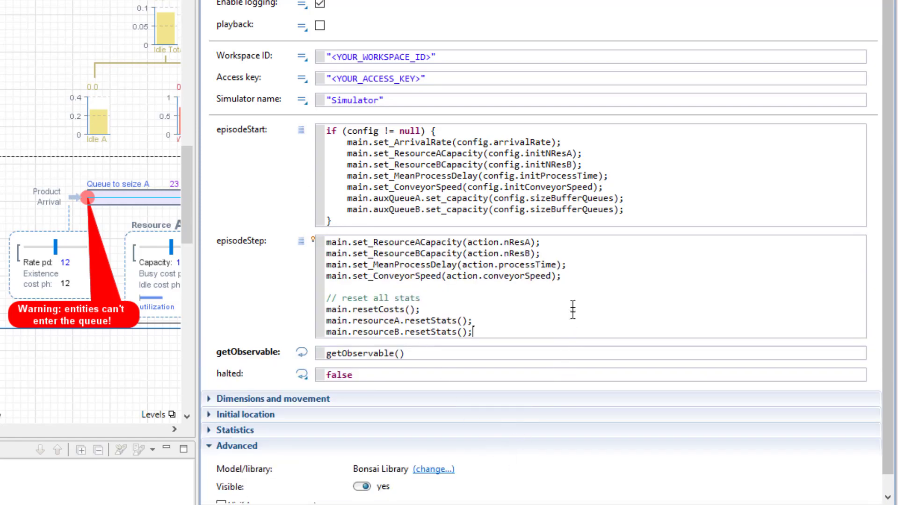
Review the connector's episodeStep parameter assignments and statistics resets, its getObservable() call, and the halted condition.
left_click_drag(561, 276, 326, 241)
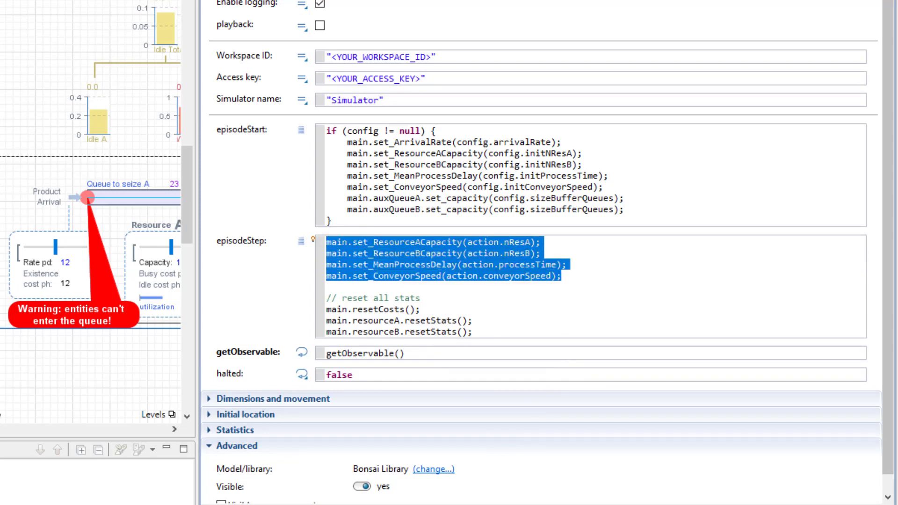
left_click(518, 317)
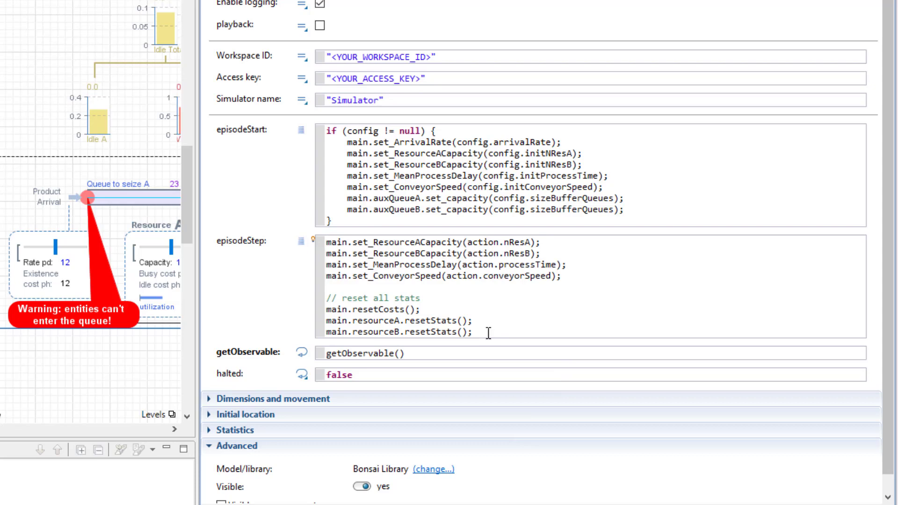
left_click_drag(489, 333, 326, 298)
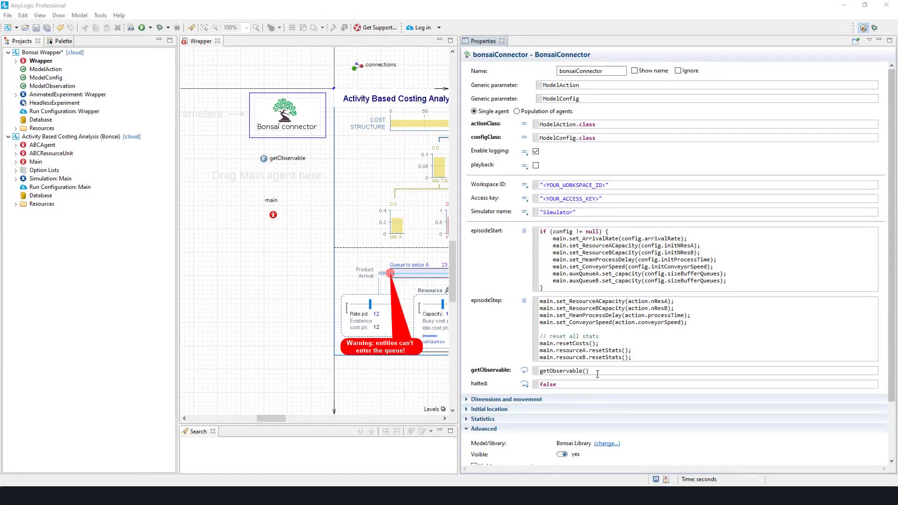
left_click_drag(589, 372, 538, 372)
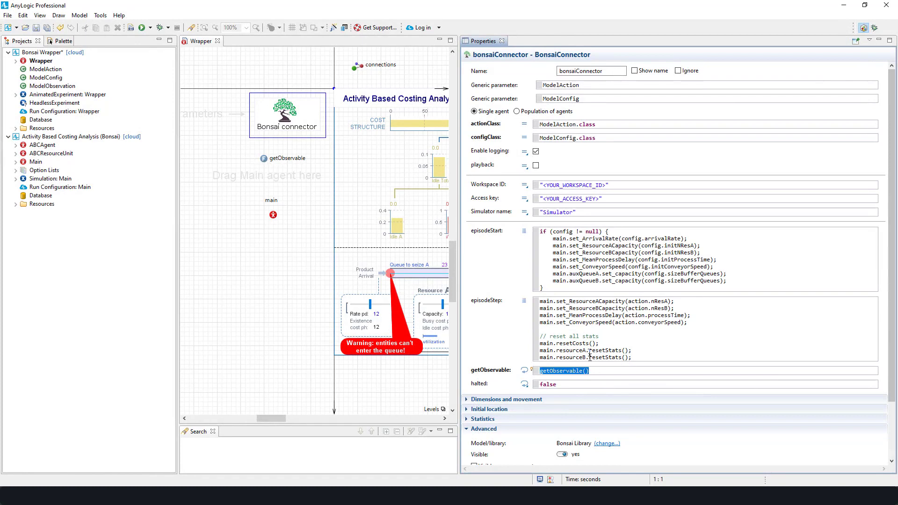
left_click(608, 371)
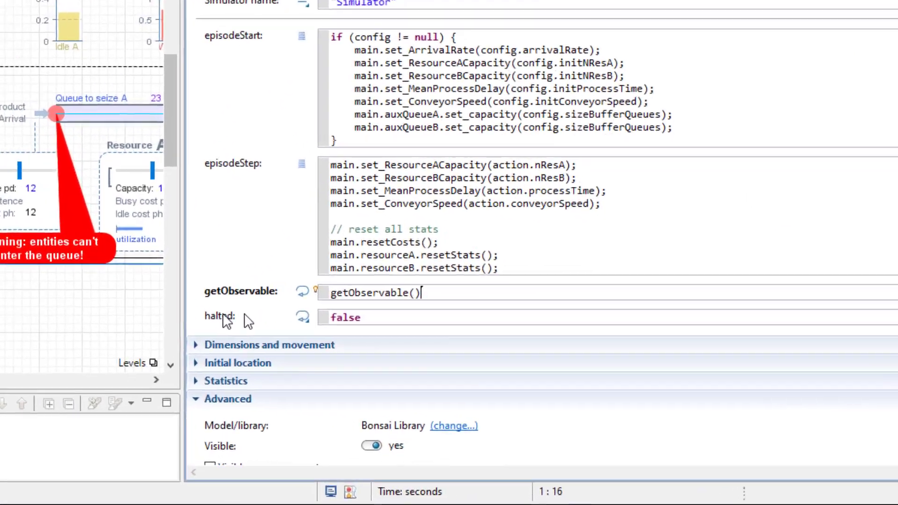
left_click(556, 386)
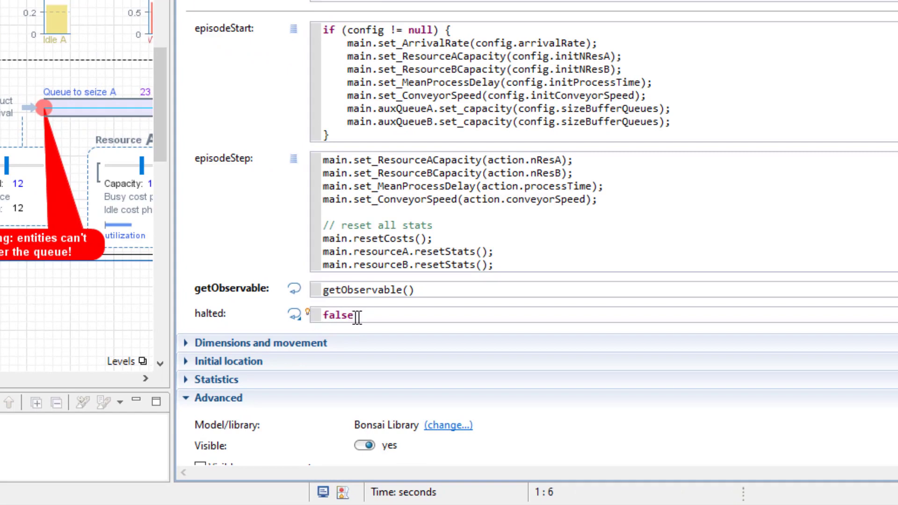
left_click_drag(356, 315, 295, 313)
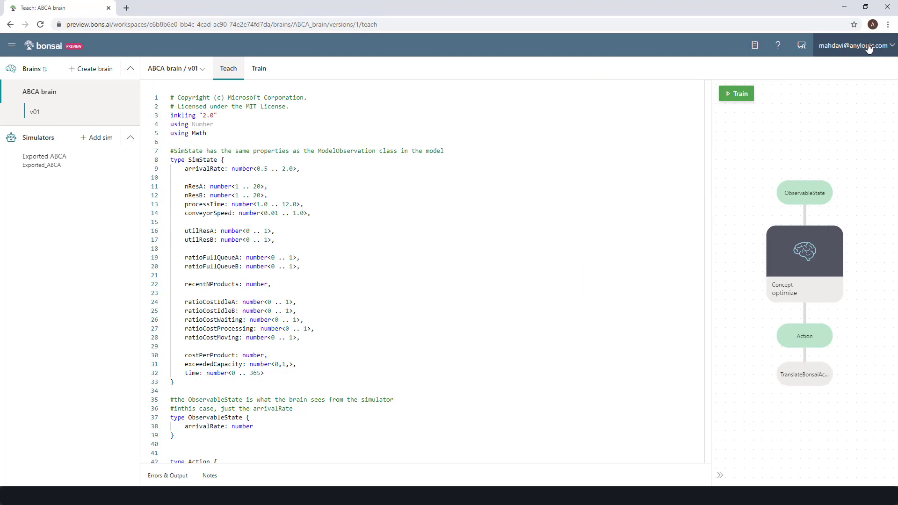
Copy the workspace ID from the Bonsai web platform's workspace info and paste it into the AnyLogic connector's Workspace ID, keeping it quoted on one line.
left_click(892, 47)
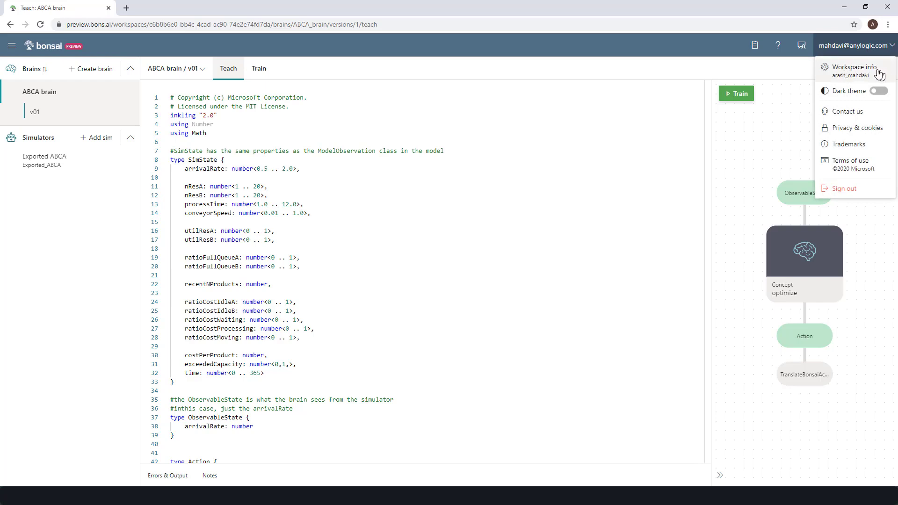
left_click(855, 68)
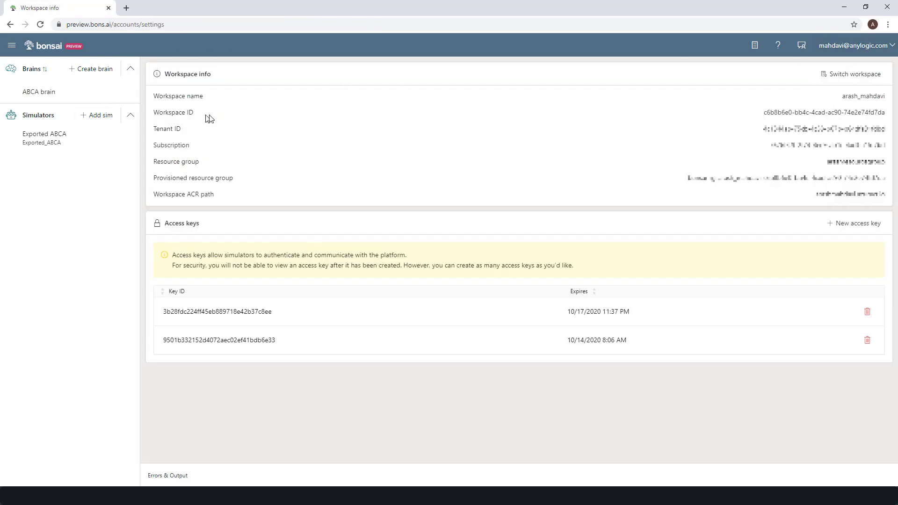
triple_click(834, 112)
key("ctrl+c")
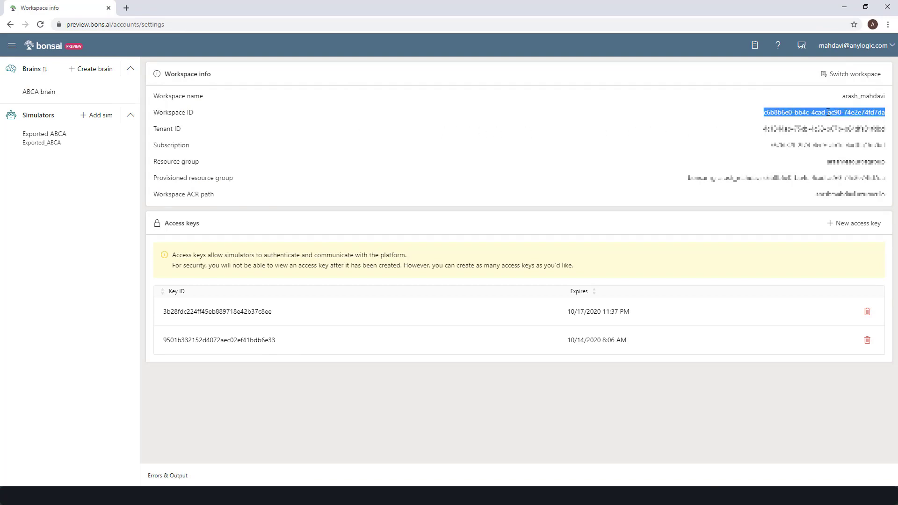
right_click(828, 114)
key("ctrl+v")
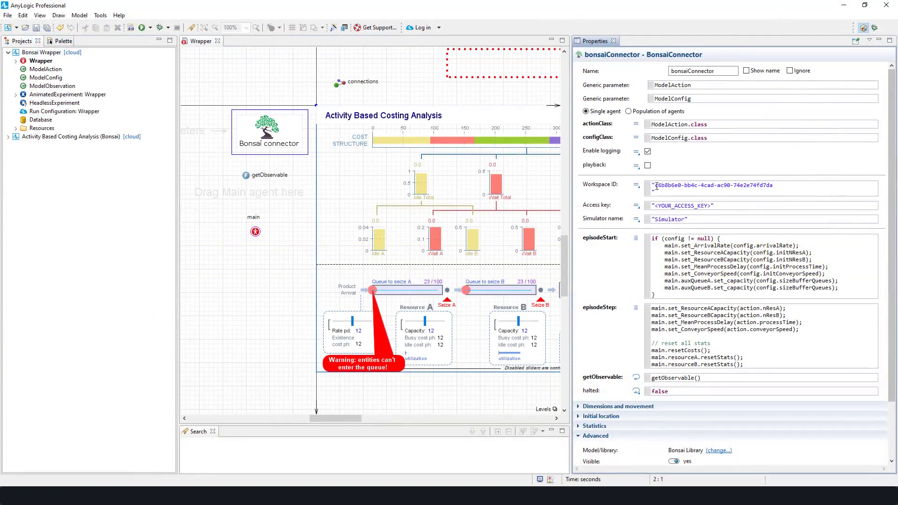
key("BackSpace")
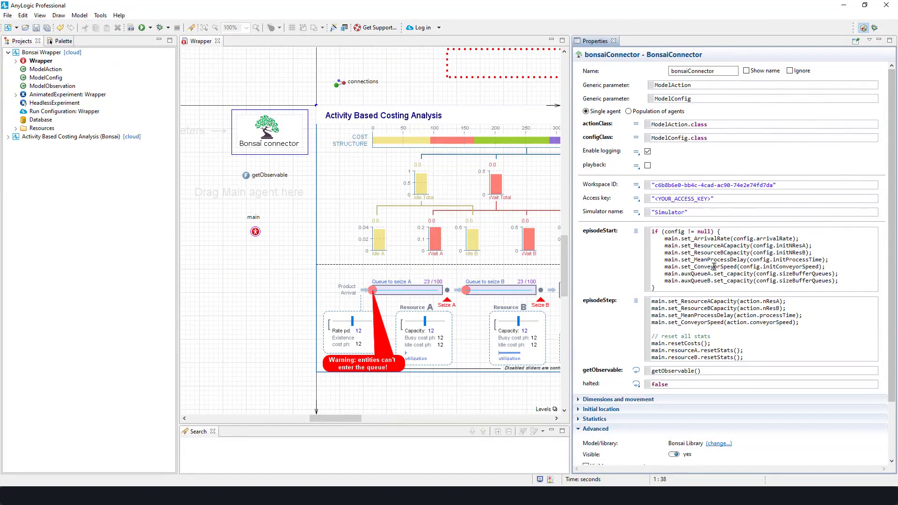
Create a new access key in the Bonsai web workspace and paste it over the placeholder in the AnyLogic connector's Access key field.
left_click(469, 484)
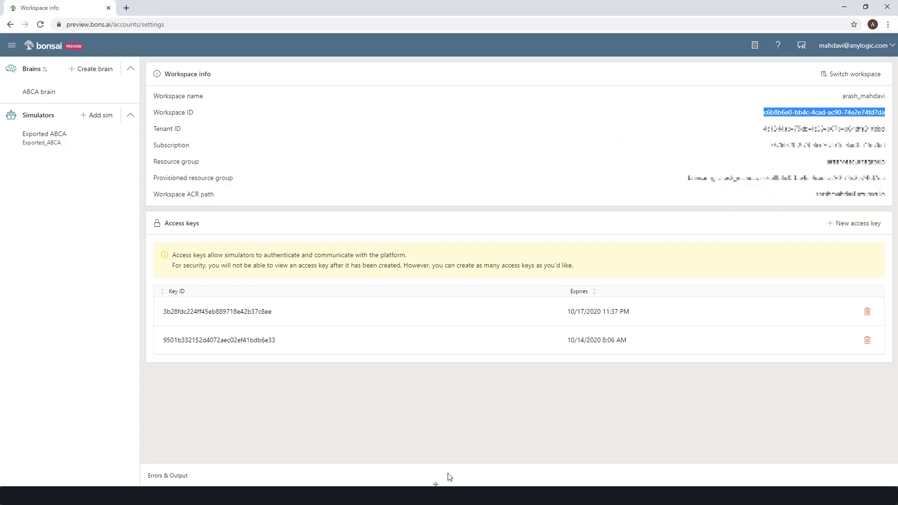
left_click(848, 227)
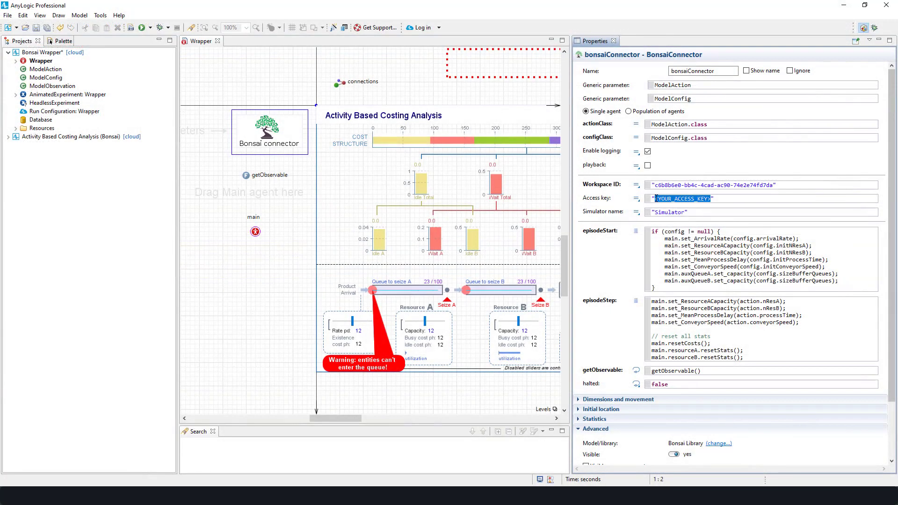
left_click(656, 199)
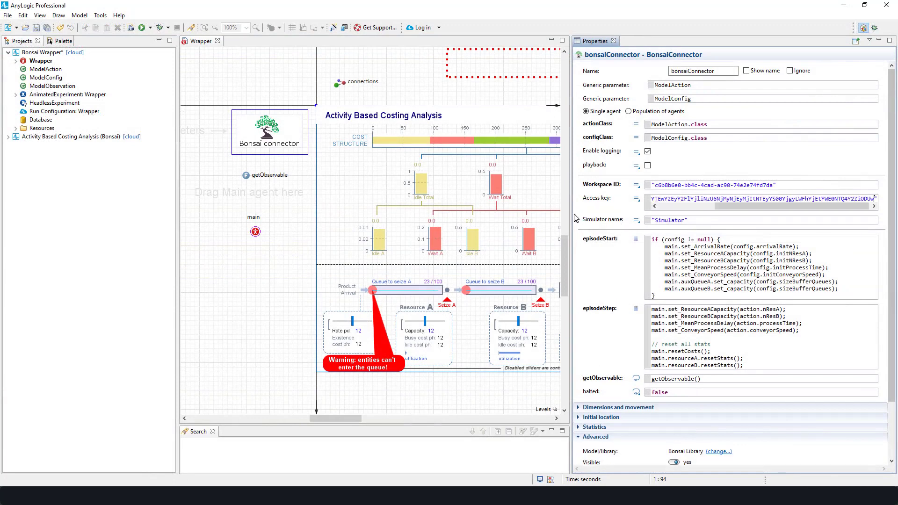
Widen the connector's properties view and set the Simulator name to "ABCA", keeping the quotes.
left_click_drag(571, 212, 469, 209)
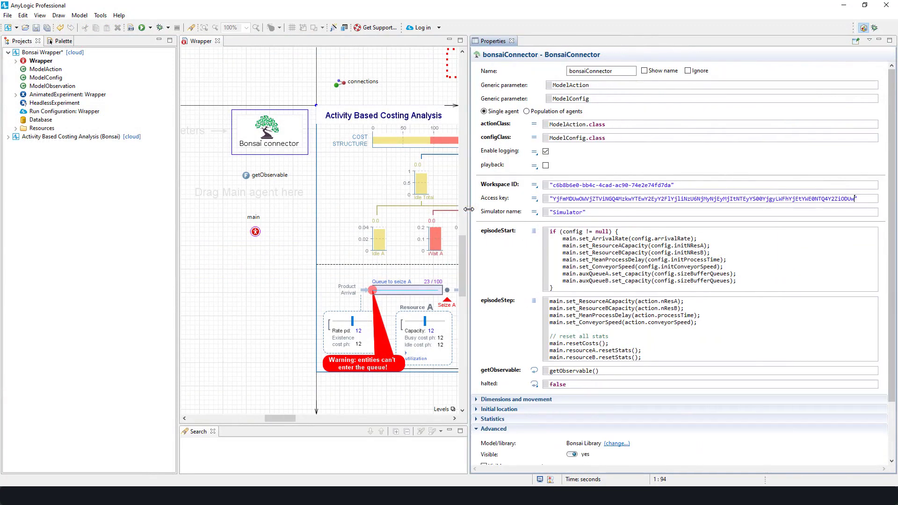
left_click(583, 214)
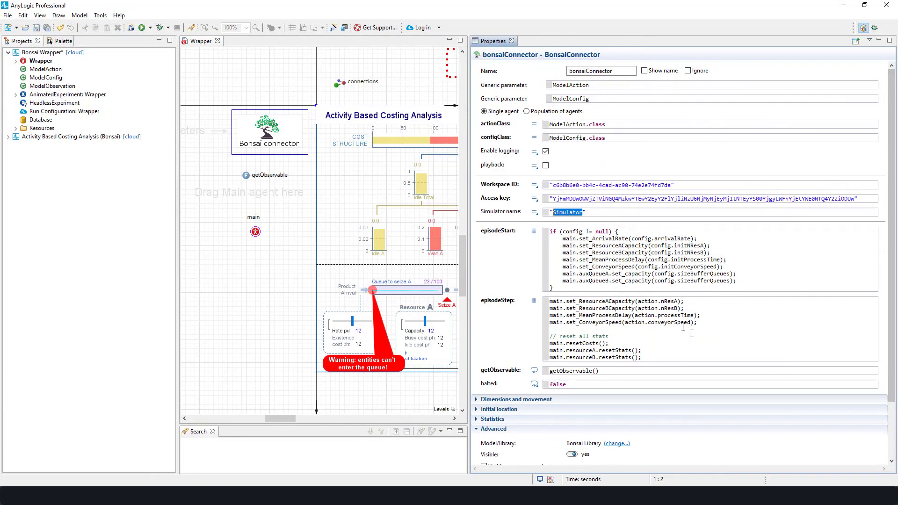
type("ABCA")
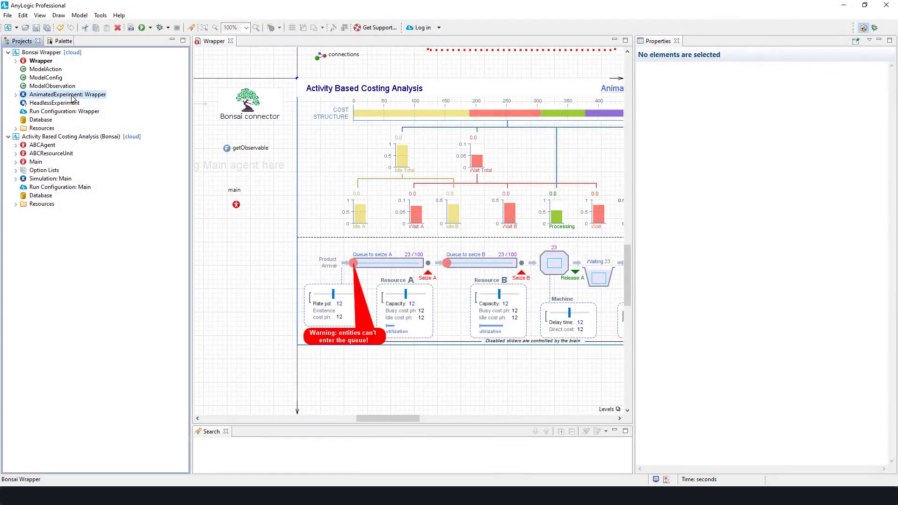
Review the Bonsai Wrapper's AnimatedExperiment settings and the HeadlessExperiment's custom code.
left_click(70, 95)
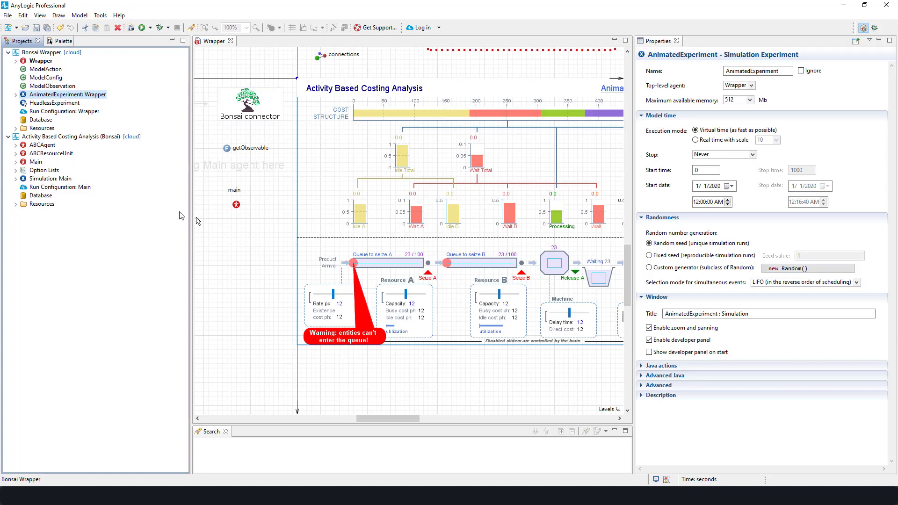
left_click(60, 103)
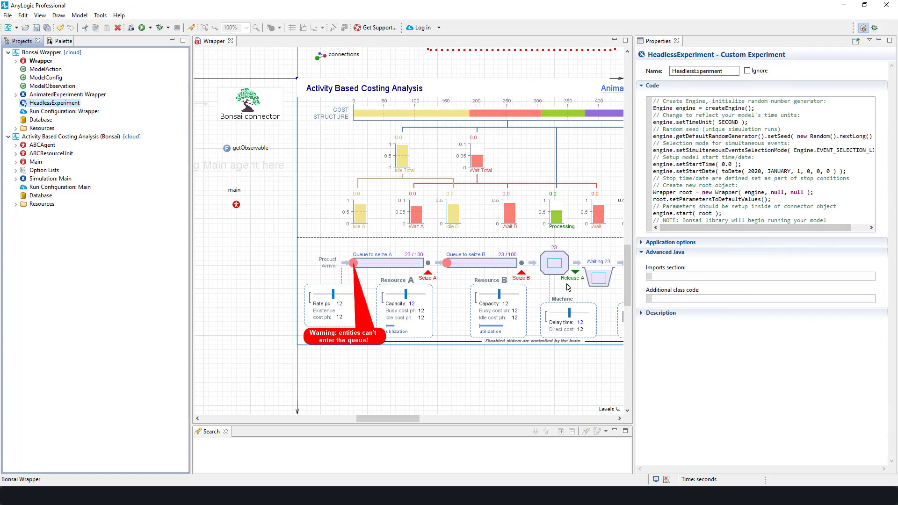
left_click(148, 175)
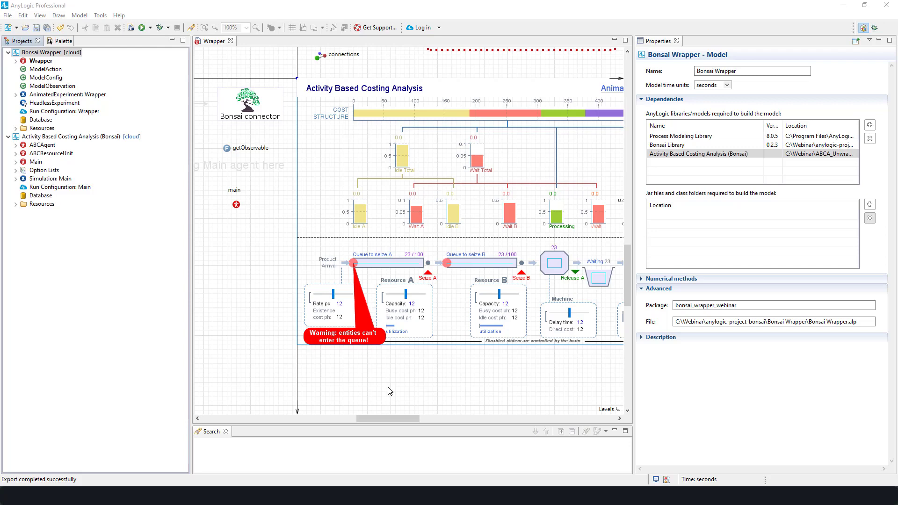
Export the Bonsai Wrapper's HeadlessExperiment as a standalone Java application to C:\Webinar\Exported Model and acknowledge the completed export.
right_click(63, 54)
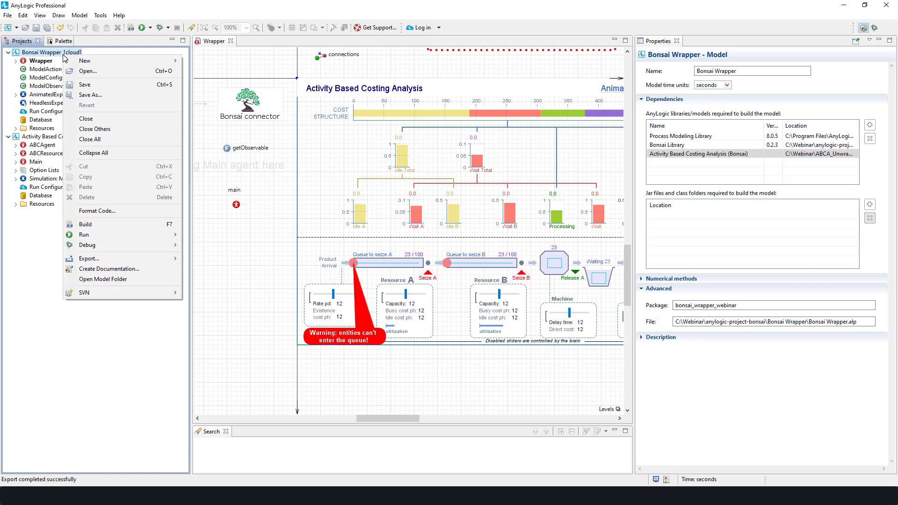
mouse_move(135, 260)
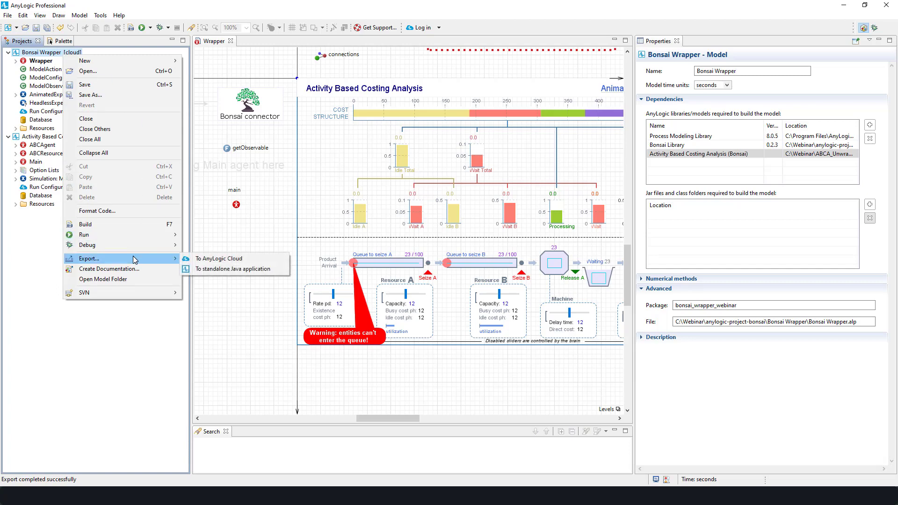
left_click(233, 269)
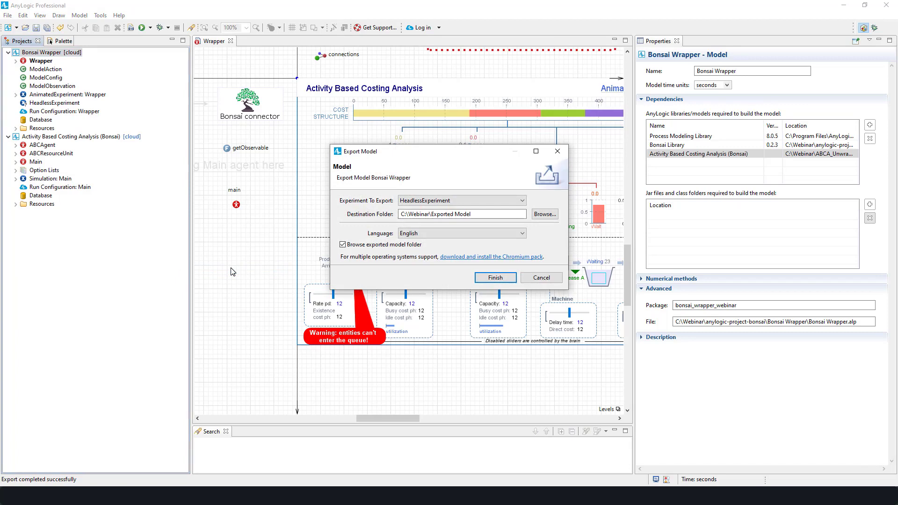
left_click(422, 201)
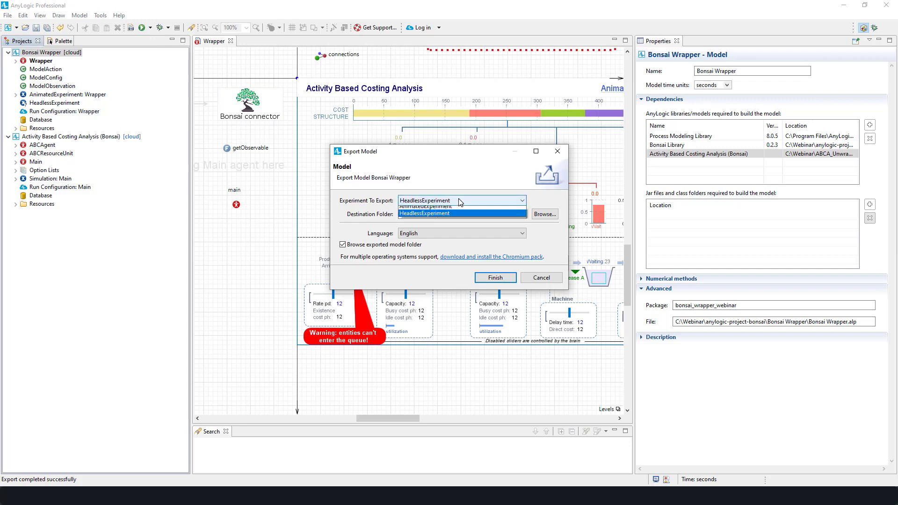
left_click(444, 218)
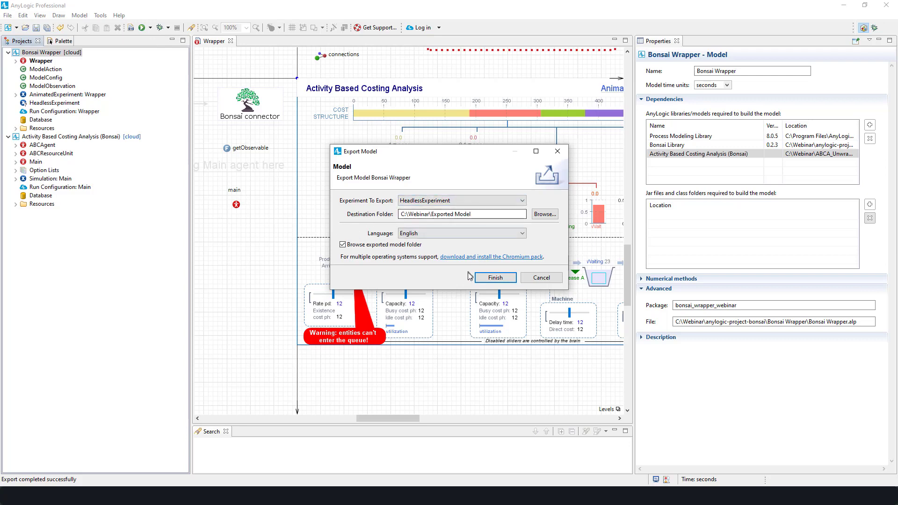
left_click(497, 279)
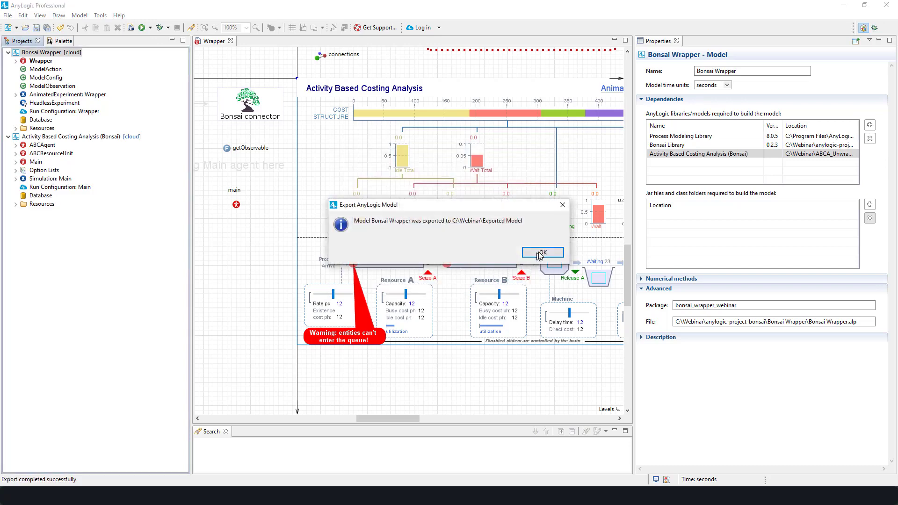
left_click(542, 253)
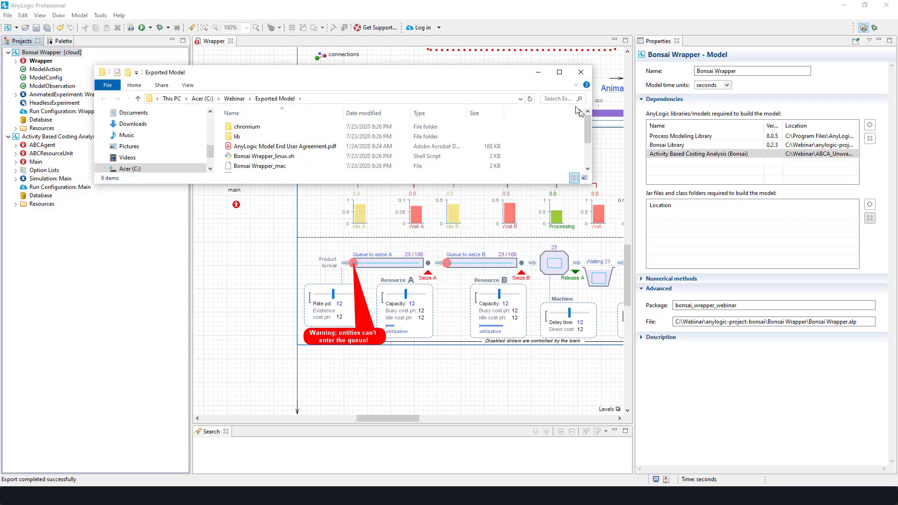
Delete the chromium folder from the Exported Model folder in File Explorer.
left_click(560, 72)
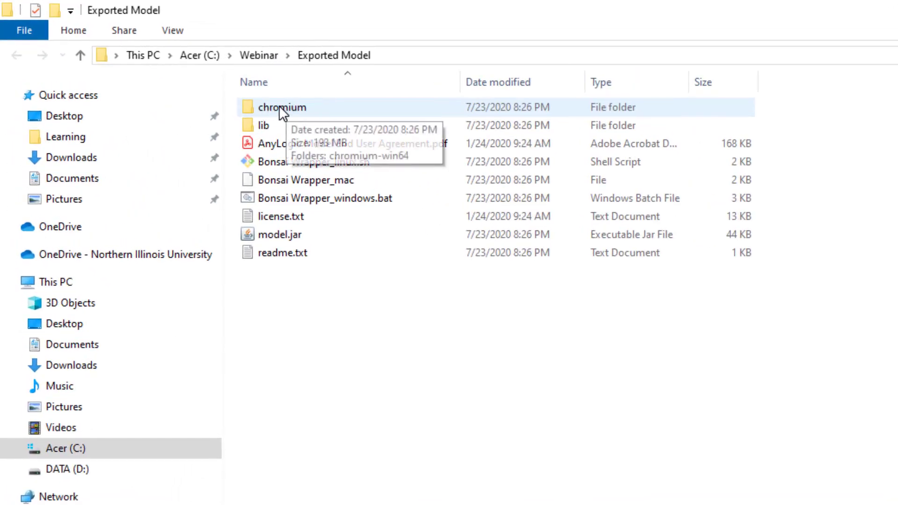
right_click(279, 106)
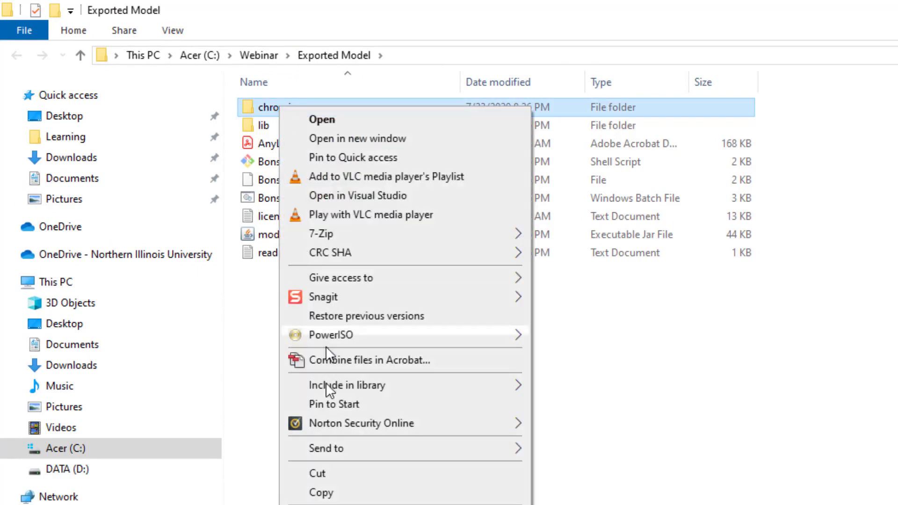
left_click(323, 504)
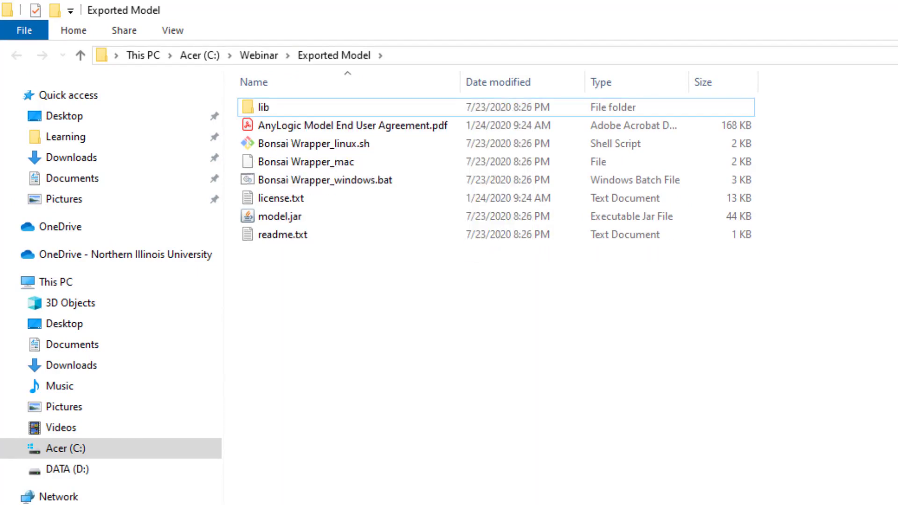
Compress the Exported Model folder inside Webinar into "Exported Model.zip" with 7-Zip.
left_click(250, 55)
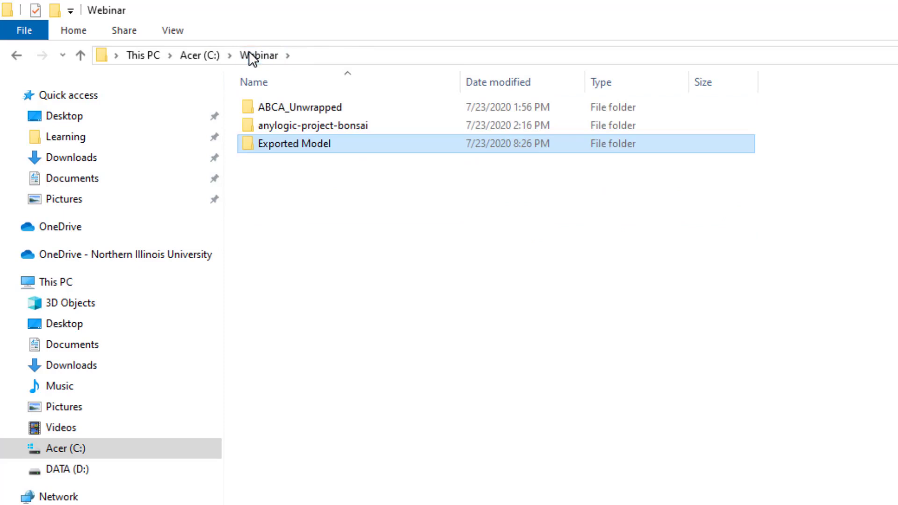
right_click(299, 144)
mouse_move(446, 271)
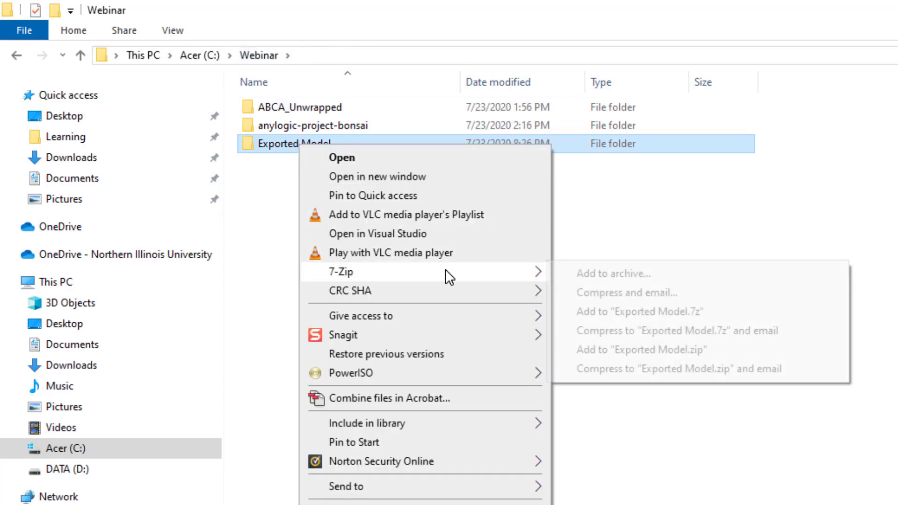
left_click(661, 351)
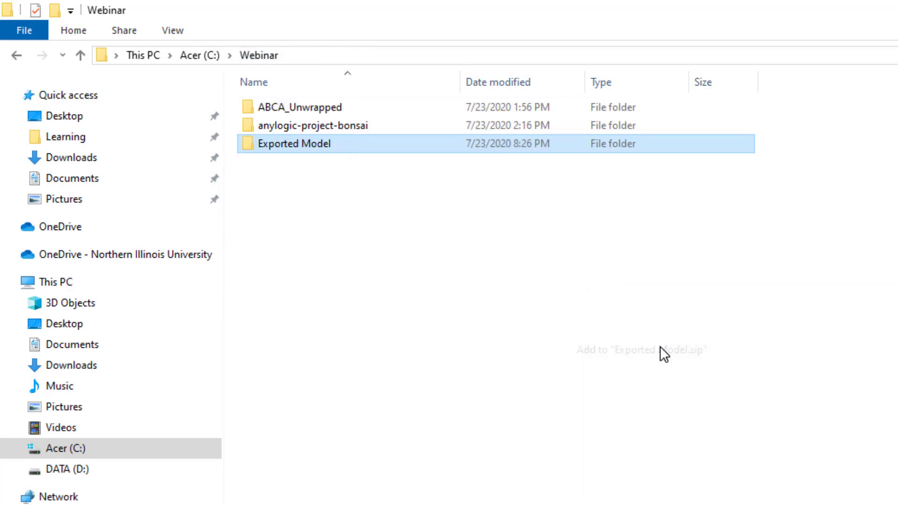
left_click(310, 165)
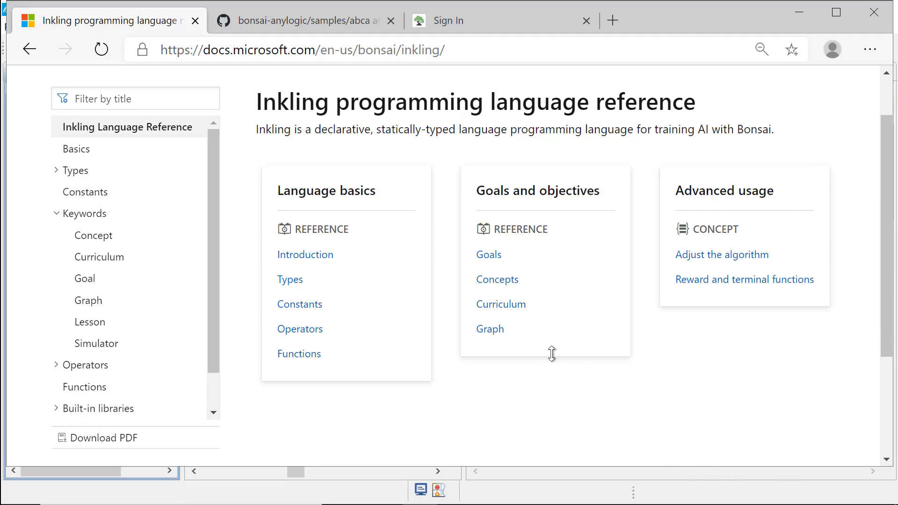
In the browser's Inkling language reference, read the Concept, Curriculum and Goal keyword pages, including the goal usage example.
left_click(509, 281)
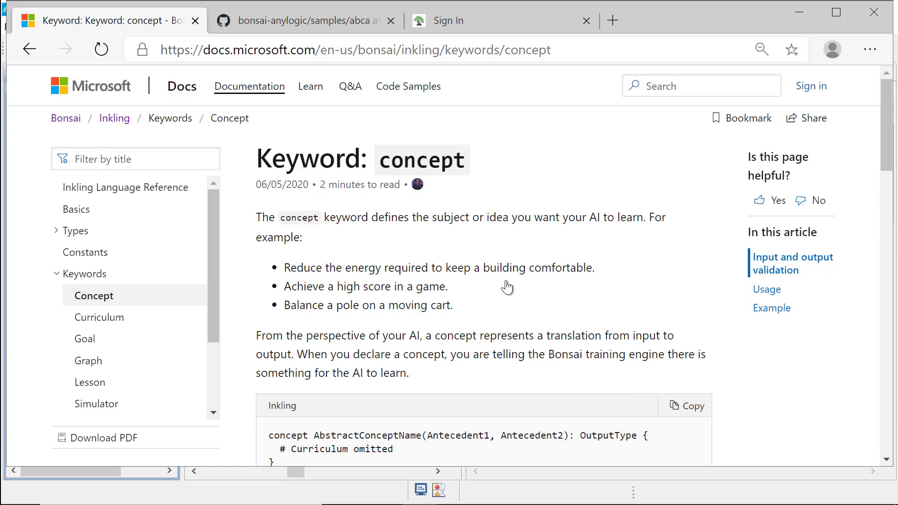
left_click(161, 331)
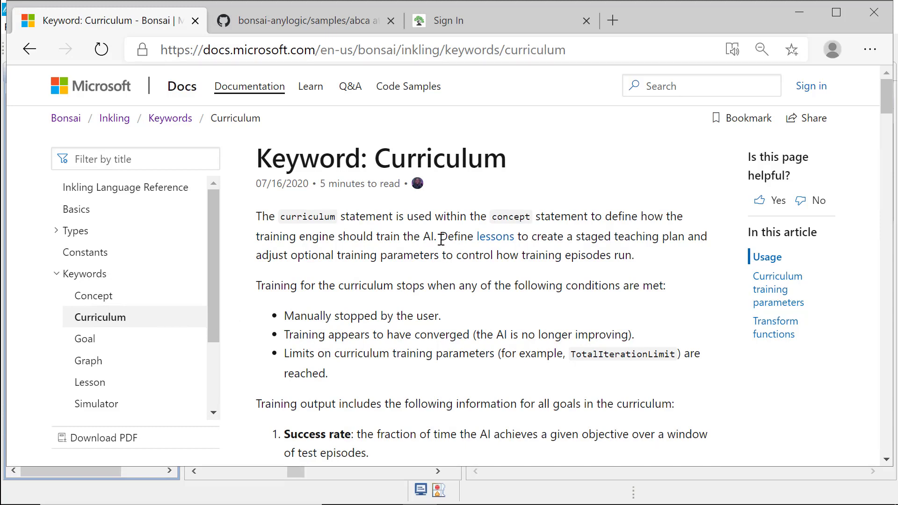
left_click_drag(440, 237, 540, 234)
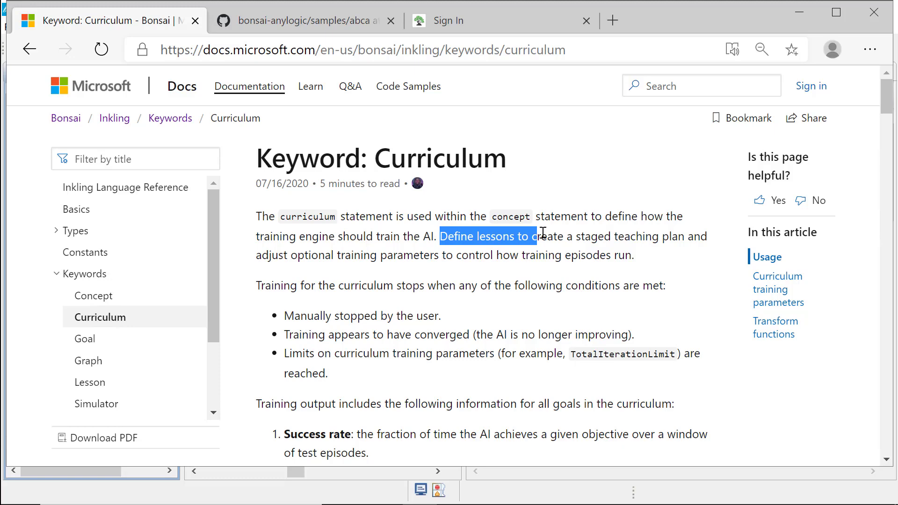
left_click(121, 345)
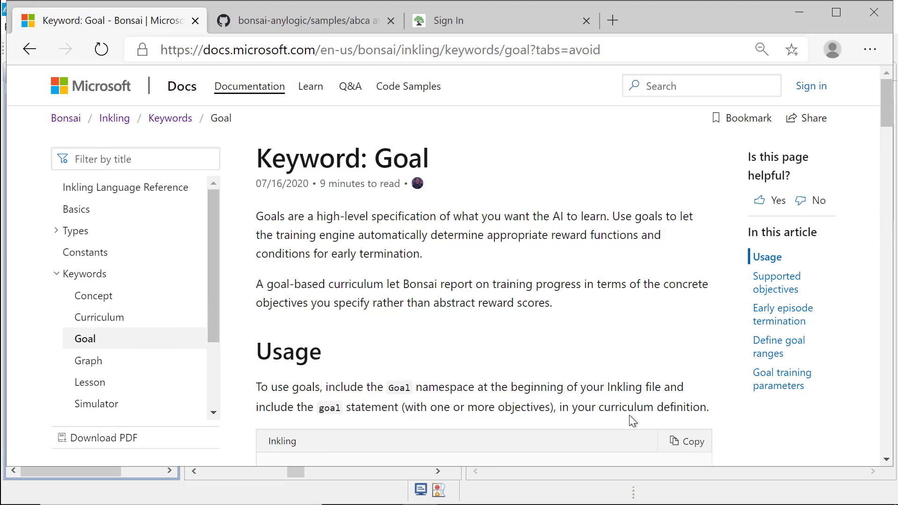
scroll(519, 327, "down", 5)
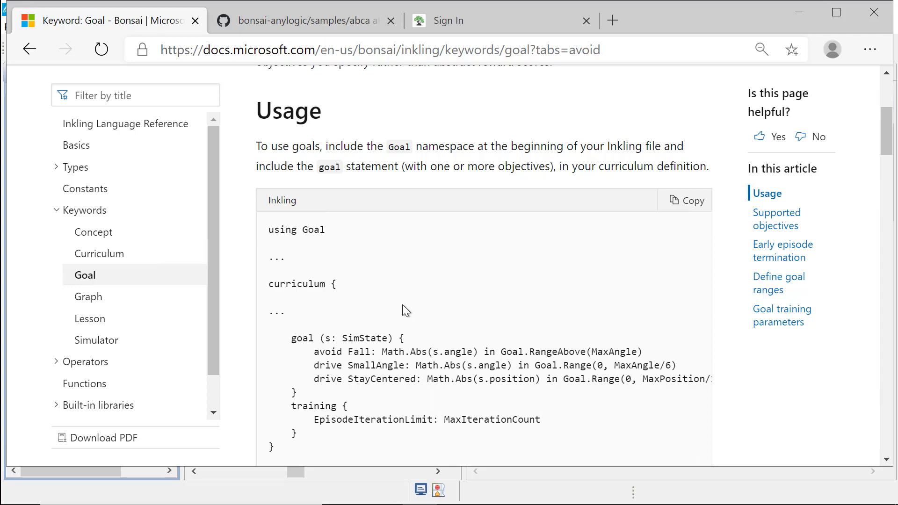
Examine the abca sample folder in the bonsai-anylogic GitHub repository and highlight the repository's base URL.
left_click(281, 24)
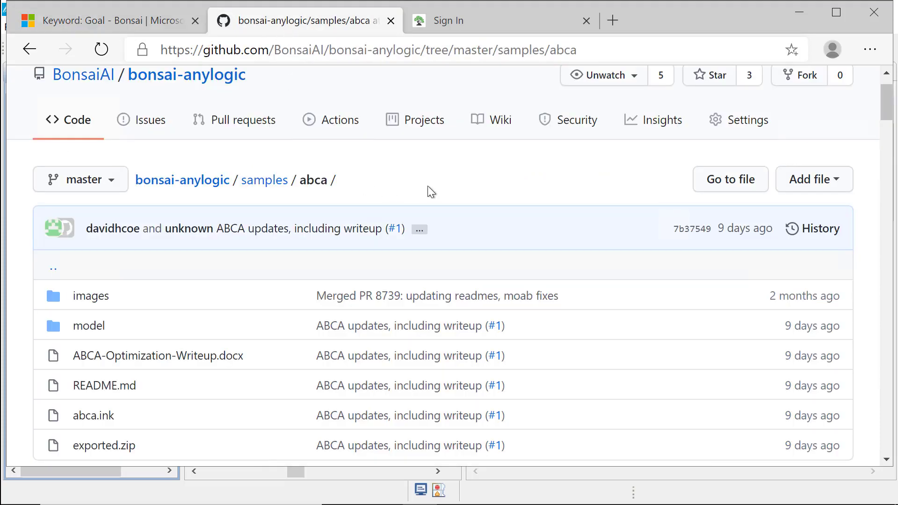
scroll(427, 186, "down", 1)
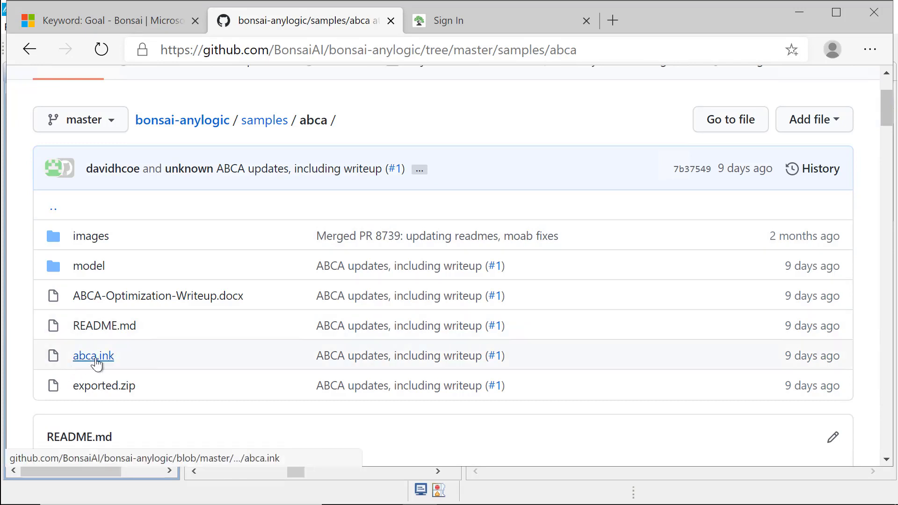
mouse_move(96, 363)
left_mouse_down()
mouse_move(114, 275)
mouse_move(108, 290)
left_mouse_up()
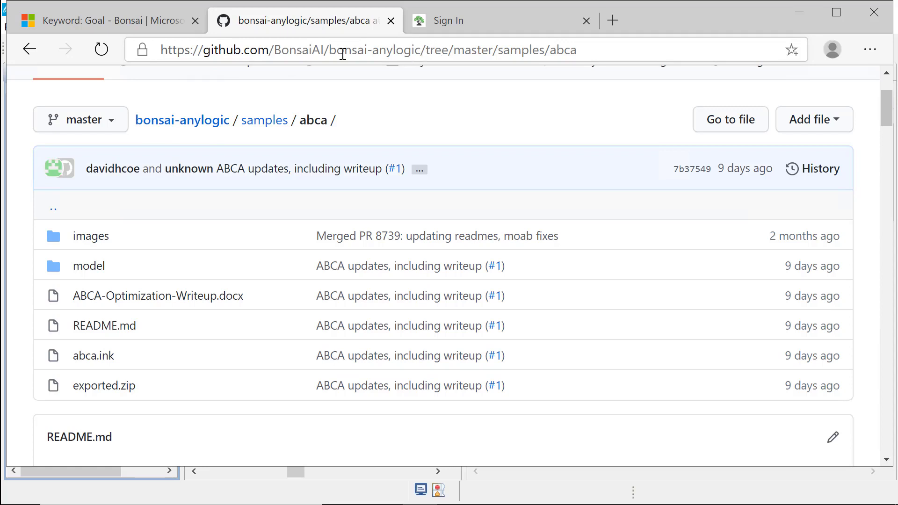
left_click(426, 50)
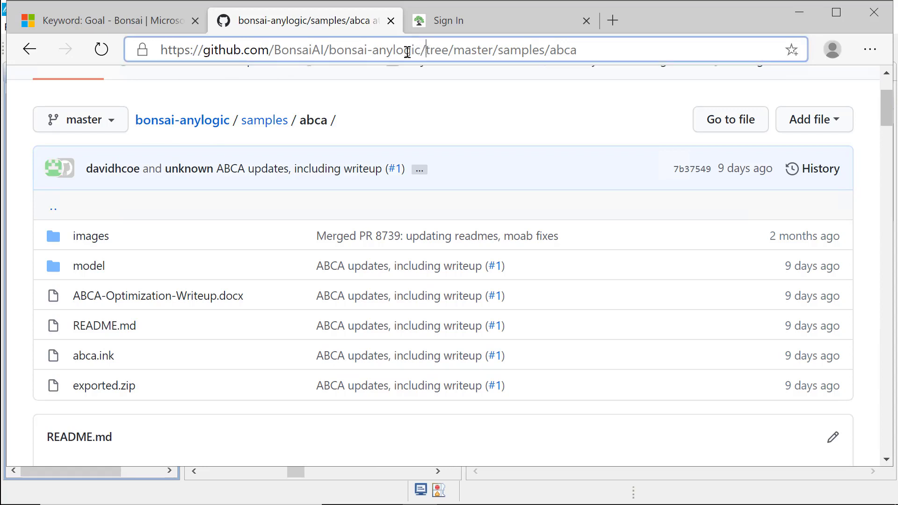
left_click_drag(426, 51, 133, 47)
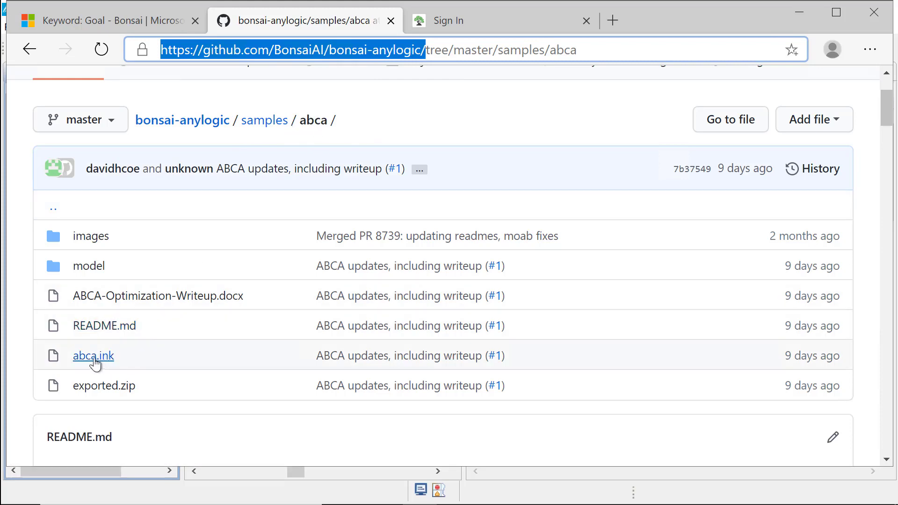
Skim the abca sample's README overview, open the abca.ink file and locate its SimState type definition.
scroll(239, 325, "down", 5)
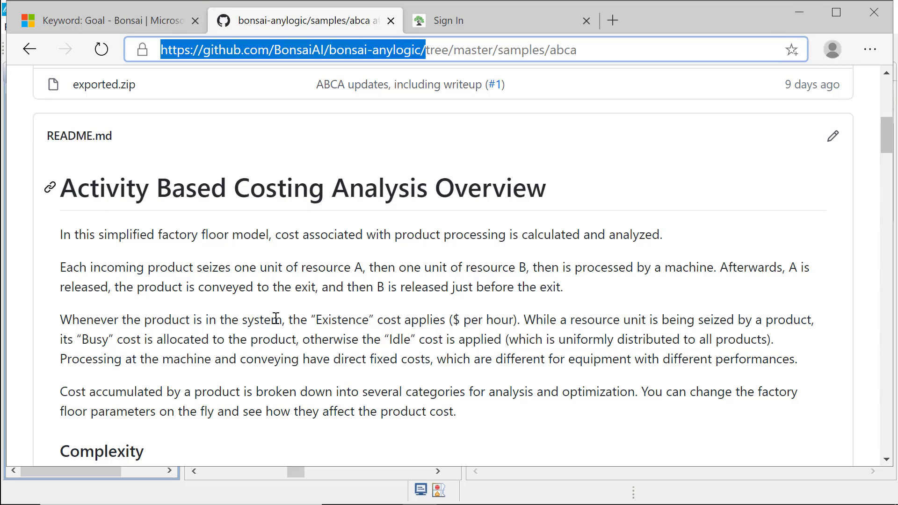
scroll(262, 313, "up", 1)
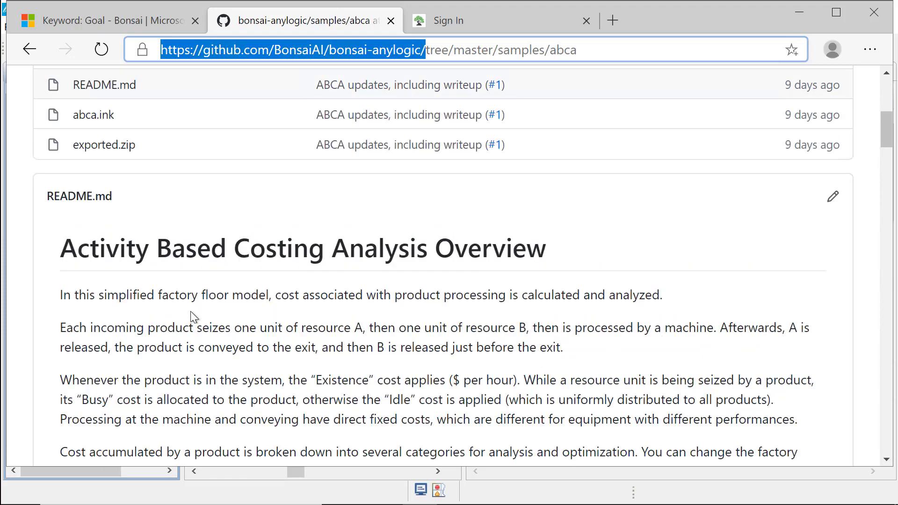
scroll(187, 318, "up", 2)
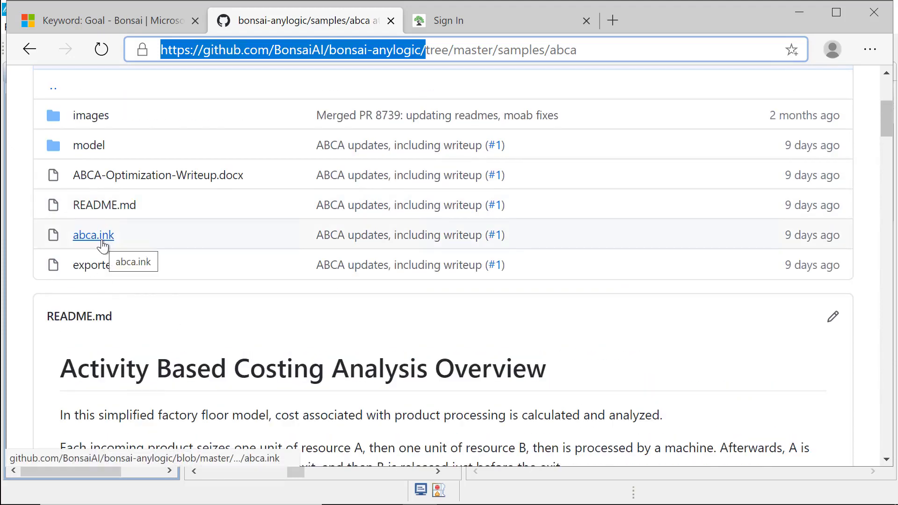
left_click(76, 239)
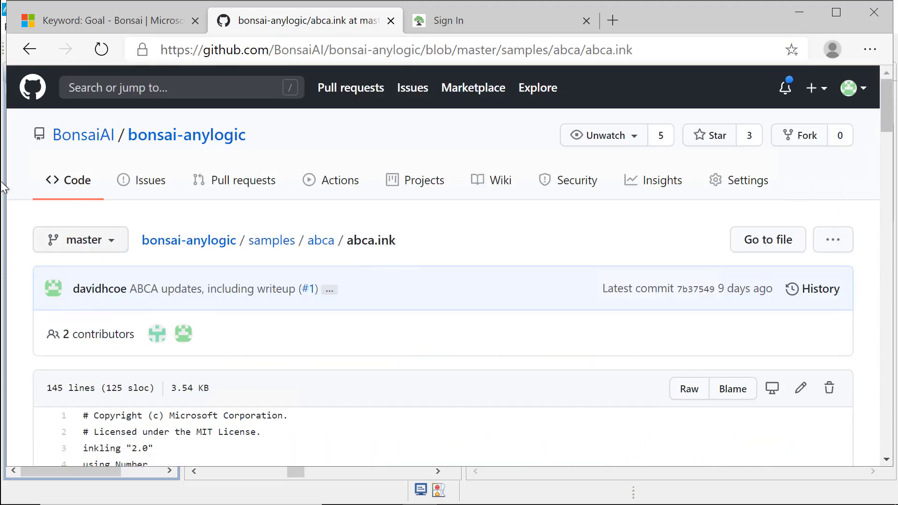
scroll(228, 426, "down", 2)
scroll(227, 425, "down", 3)
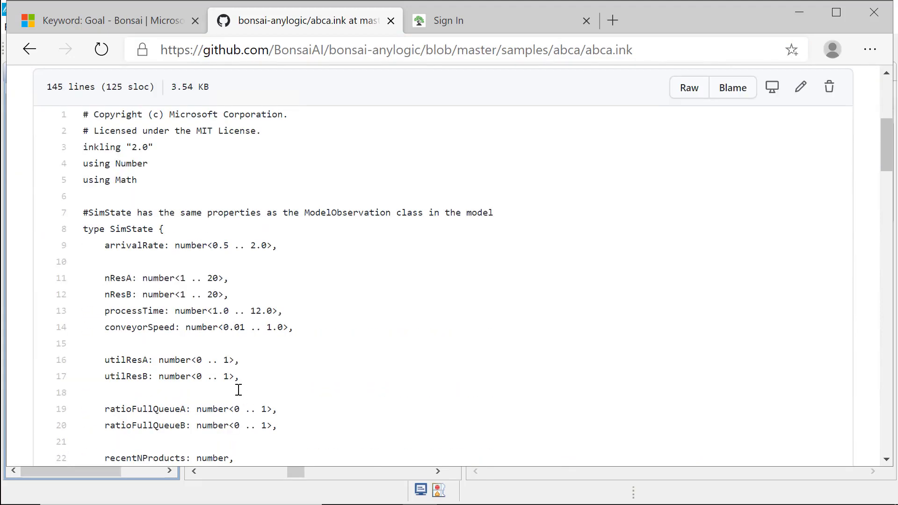
left_click_drag(135, 232, 203, 229)
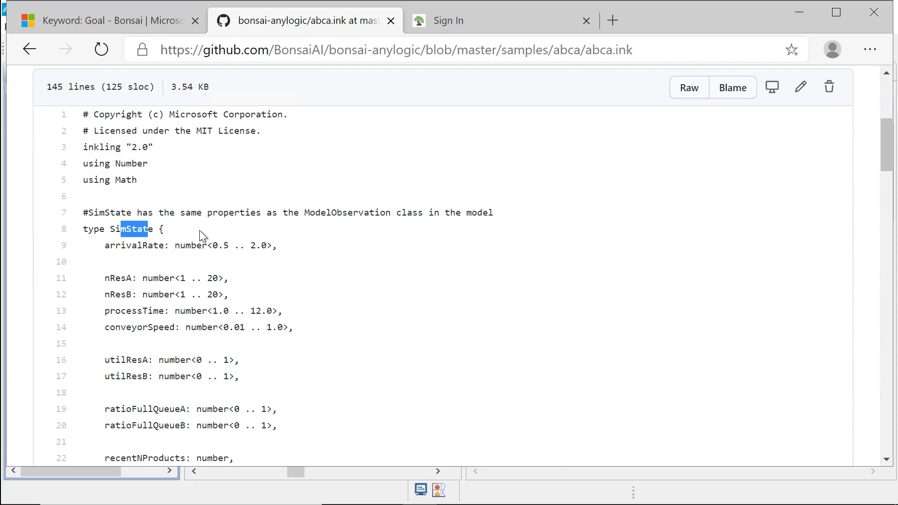
Examine the ObservableState and Action types in abca.ink, highlighting the value range of nResA and the action fields.
scroll(199, 230, "down", 8)
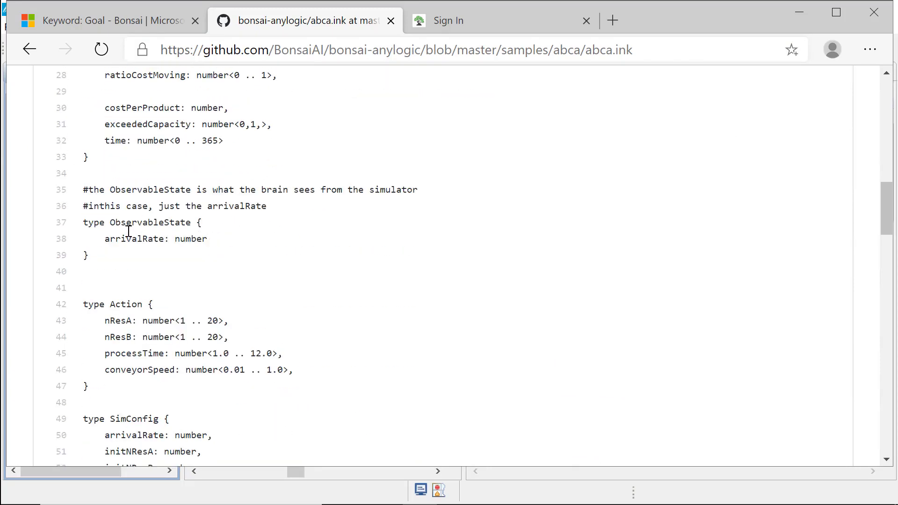
left_click_drag(109, 225, 197, 249)
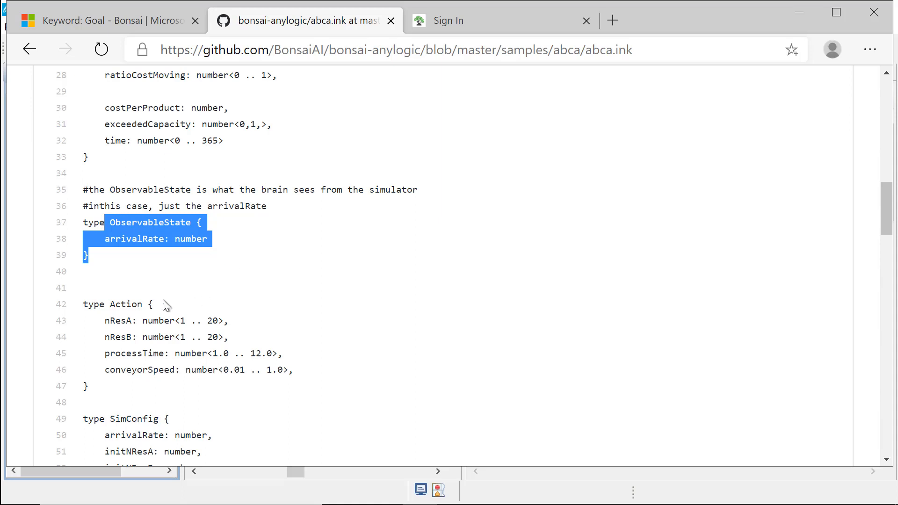
left_click_drag(110, 304, 313, 369)
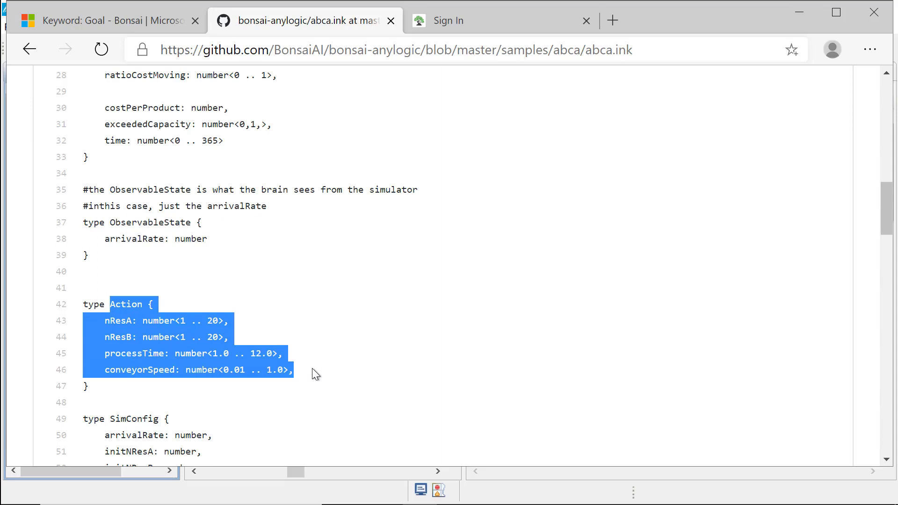
left_click(170, 320)
left_click_drag(176, 321, 207, 321)
left_click(204, 319)
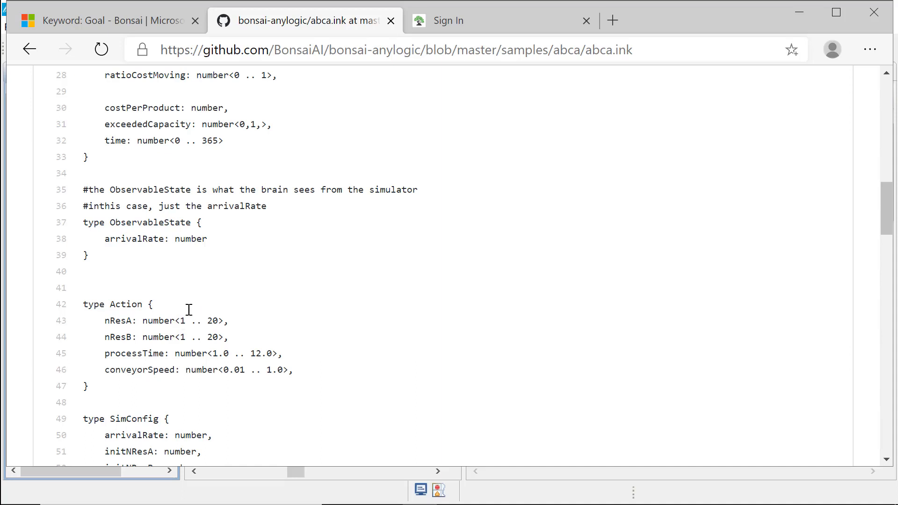
left_click_drag(176, 321, 257, 323)
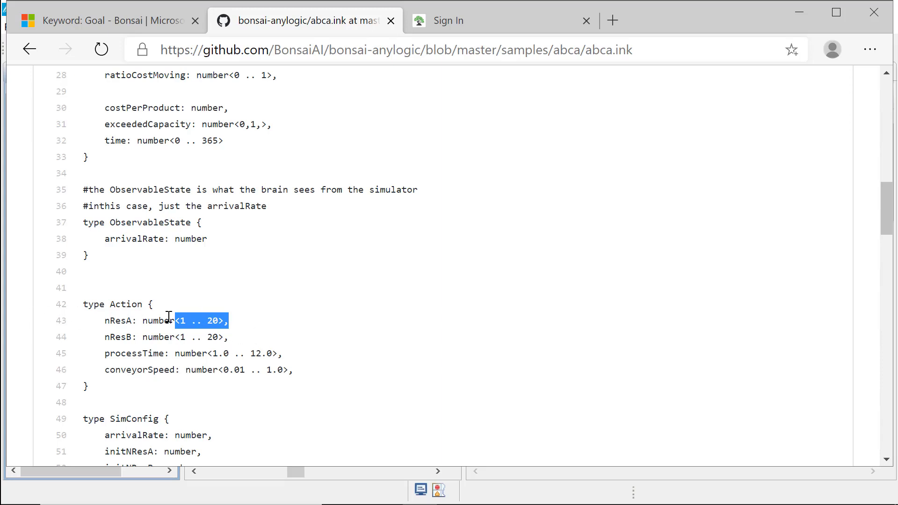
scroll(167, 314, "down", 1)
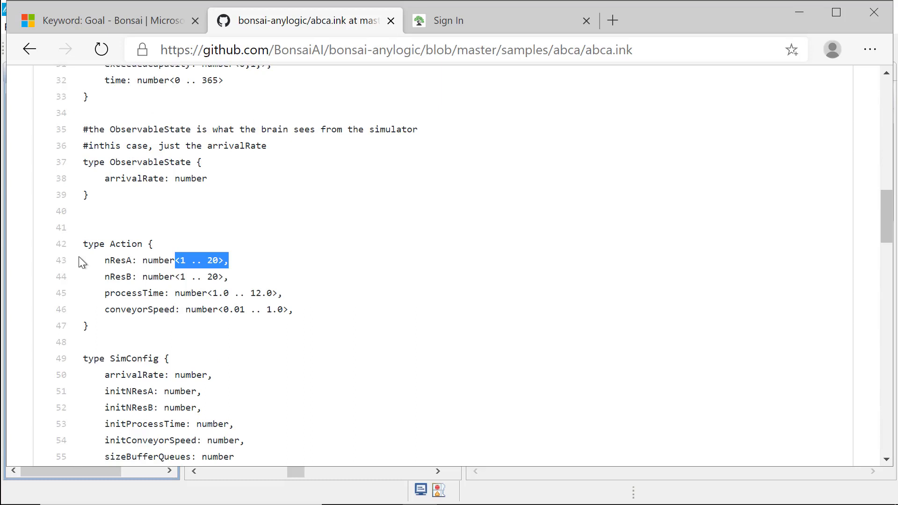
left_click_drag(115, 261, 134, 298)
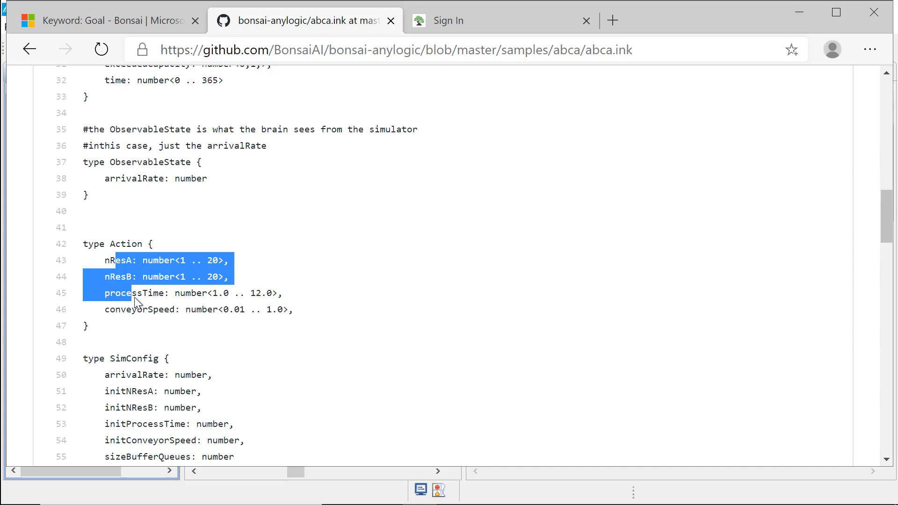
Examine the SimConfig type and the Simulator declaration, highlighting its SimState return type.
scroll(226, 322, "down", 3)
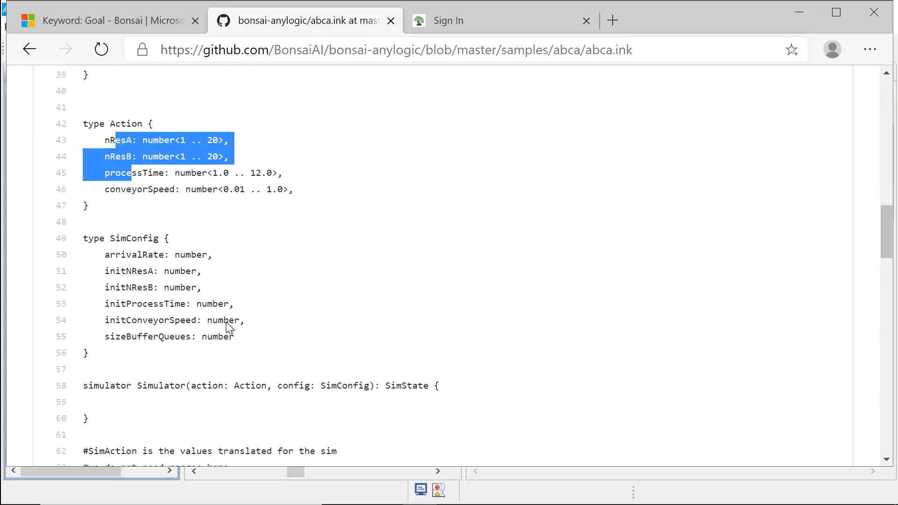
left_click(117, 262)
left_click_drag(105, 239, 131, 336)
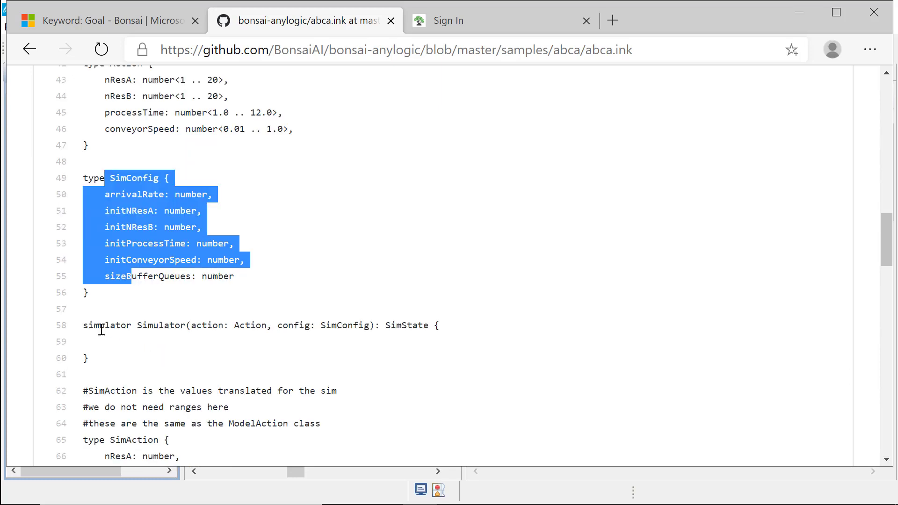
left_click_drag(83, 325, 453, 331)
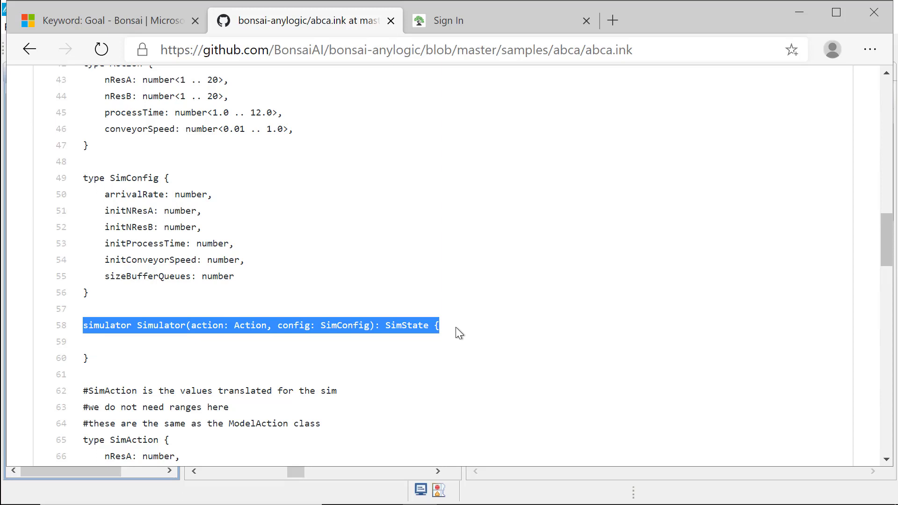
left_click(392, 336)
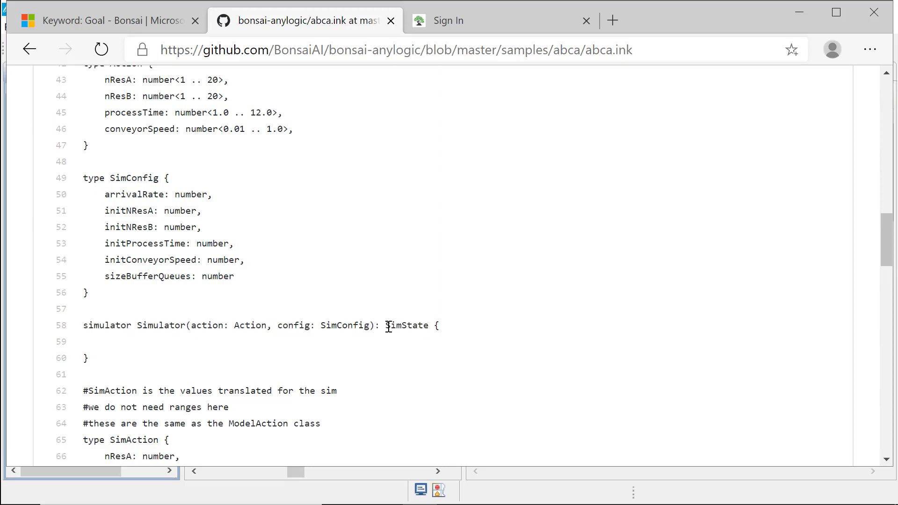
left_click_drag(386, 327, 435, 325)
Study the SimAction type and the RoundToNearest and TranslateBonsaiActiontoSimAction functions, highlighting the rounding code and returned action values.
scroll(330, 352, "down", 3)
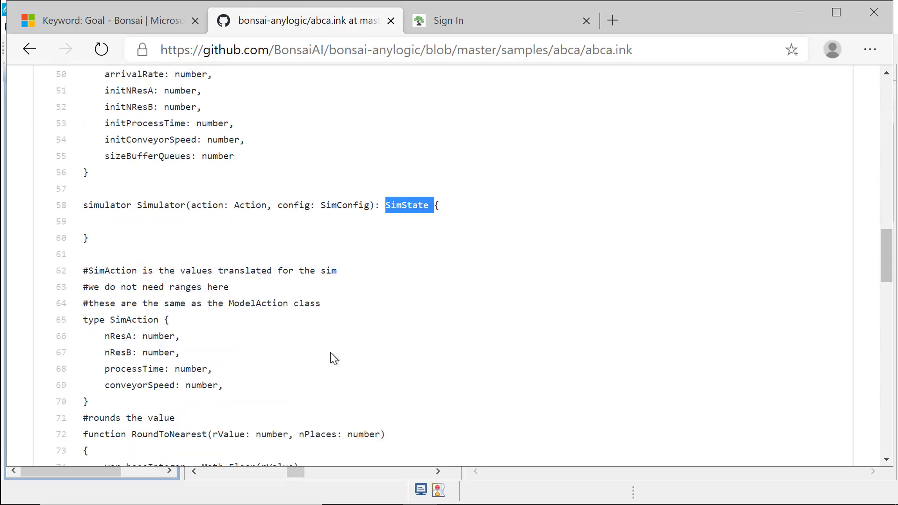
left_click_drag(110, 319, 170, 320)
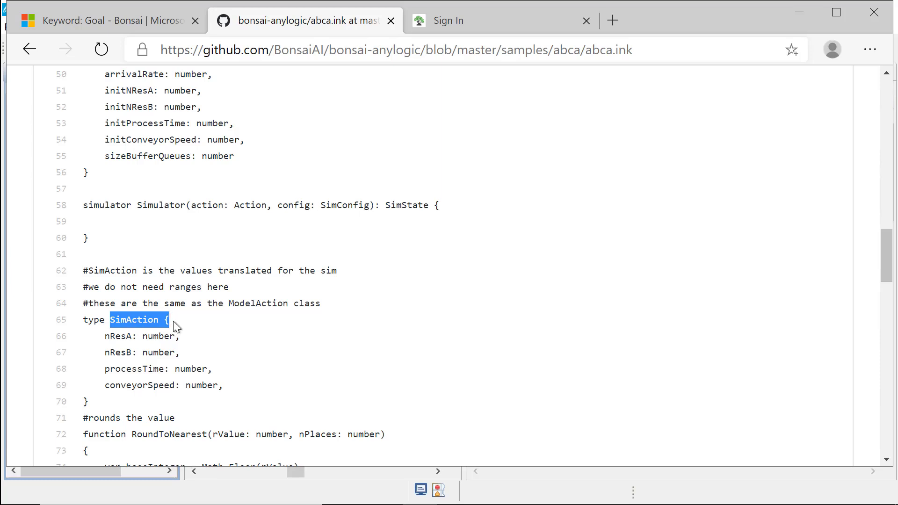
scroll(220, 331, "down", 6)
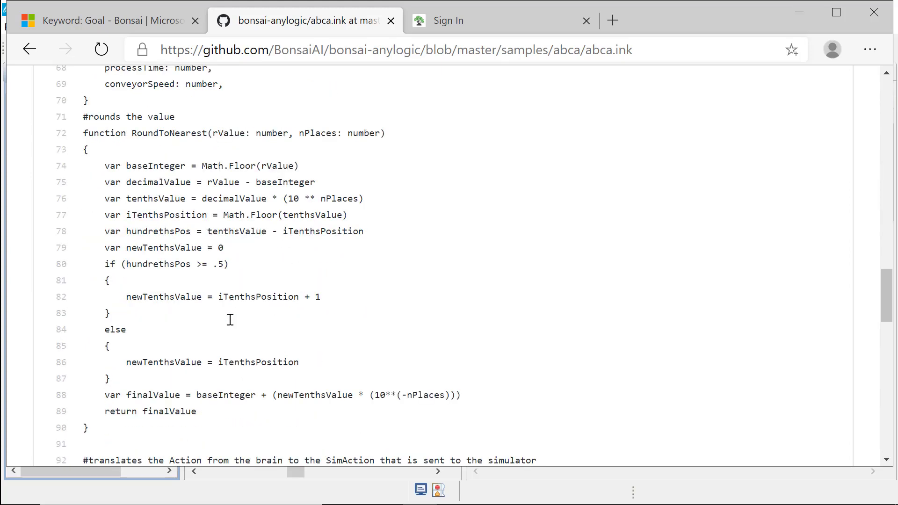
left_click_drag(175, 133, 226, 335)
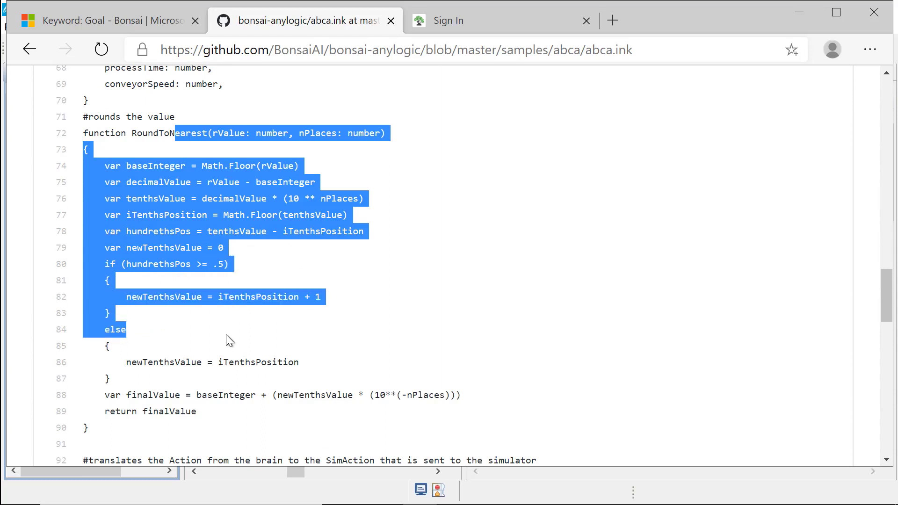
scroll(226, 335, "down", 1)
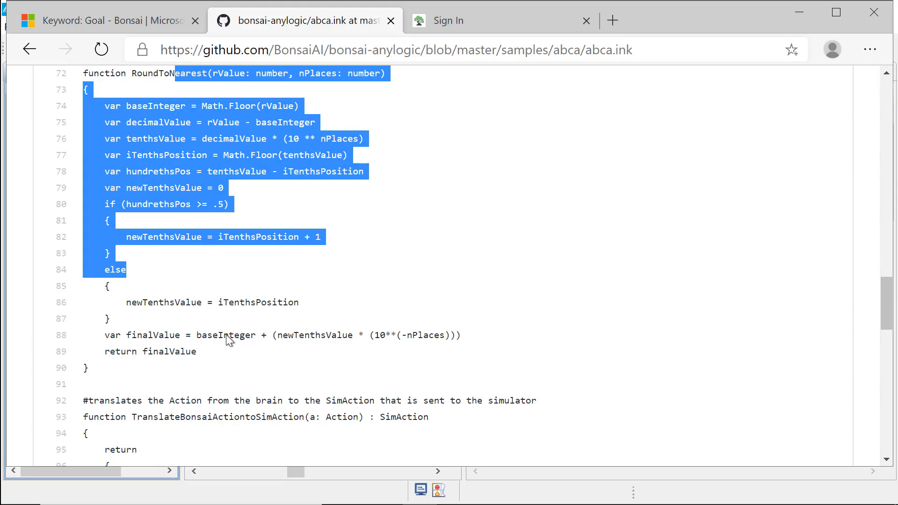
scroll(245, 337, "down", 4)
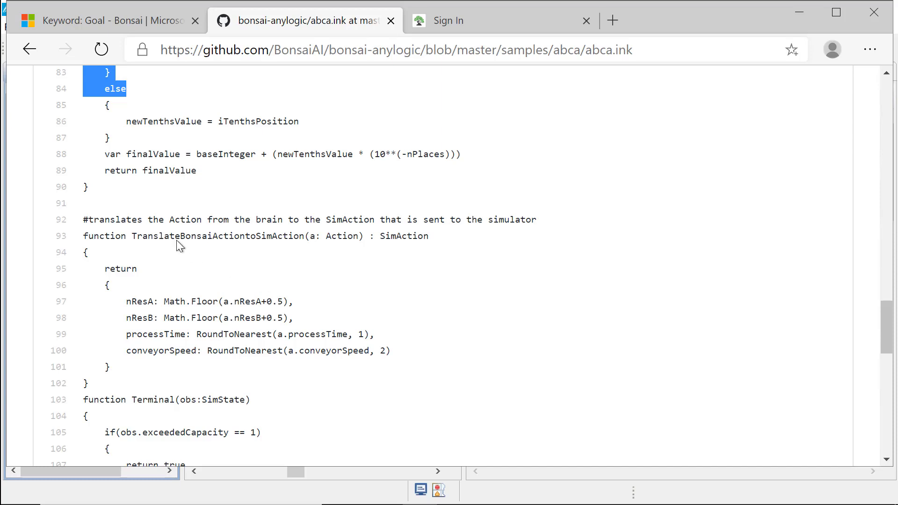
left_click_drag(132, 237, 307, 234)
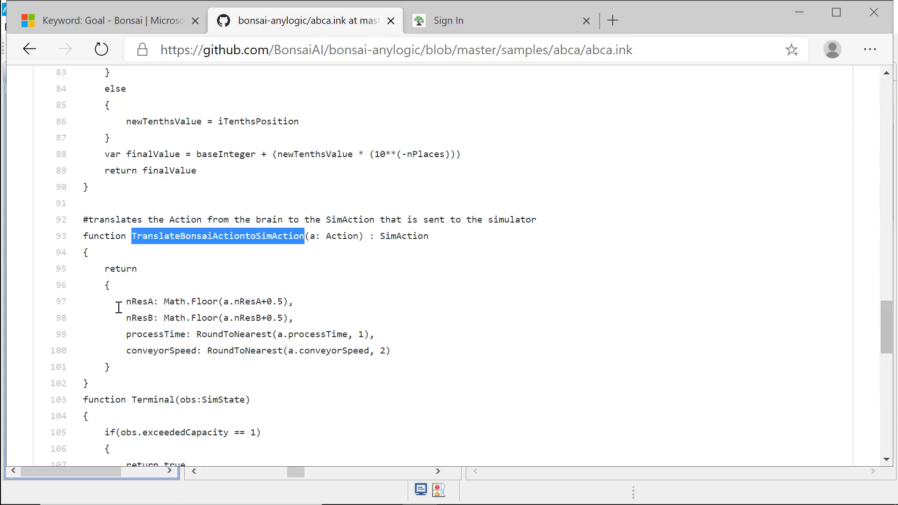
left_click_drag(137, 301, 437, 348)
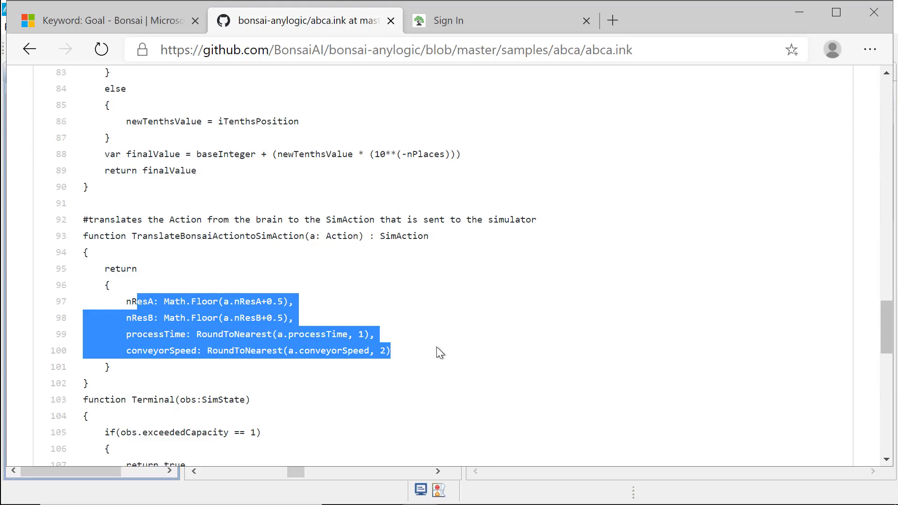
Study the Terminal function's exceededCapacity and time conditions and the Reward function's return expression down to the graph definition.
scroll(437, 349, "down", 5)
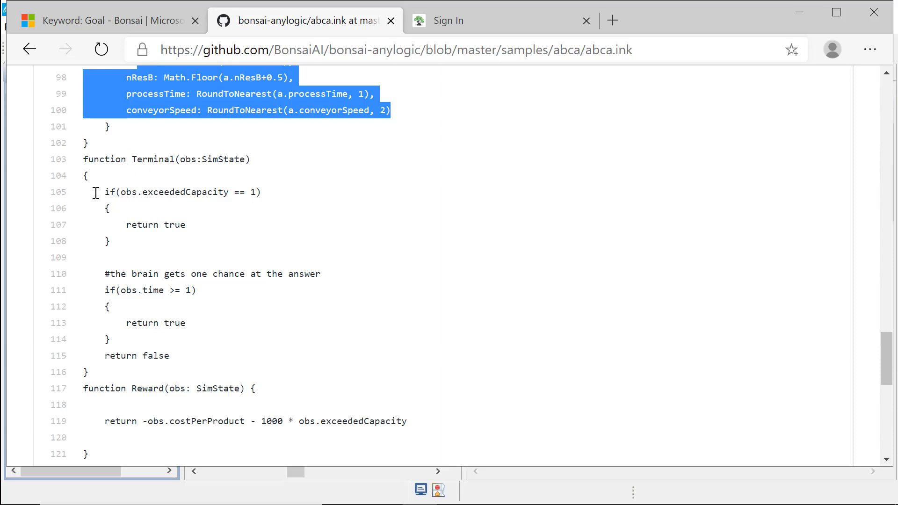
left_click_drag(96, 195, 211, 244)
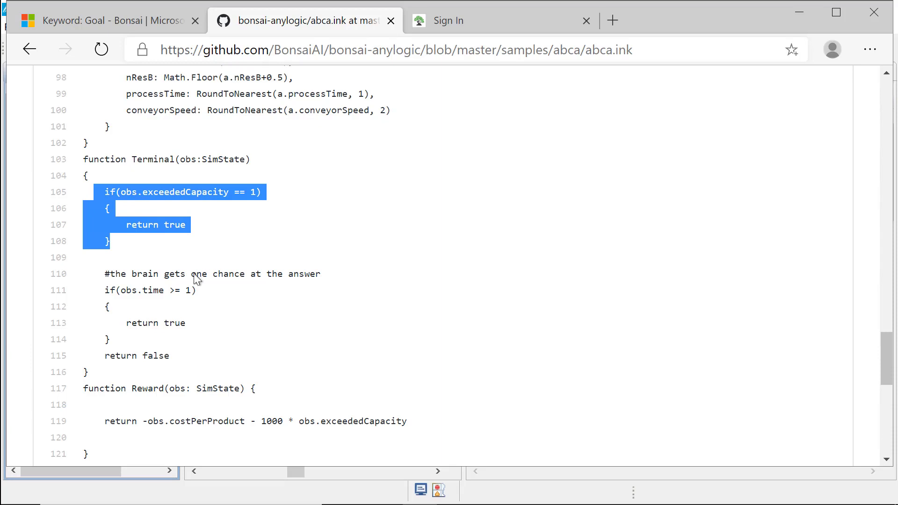
left_click_drag(120, 291, 205, 291)
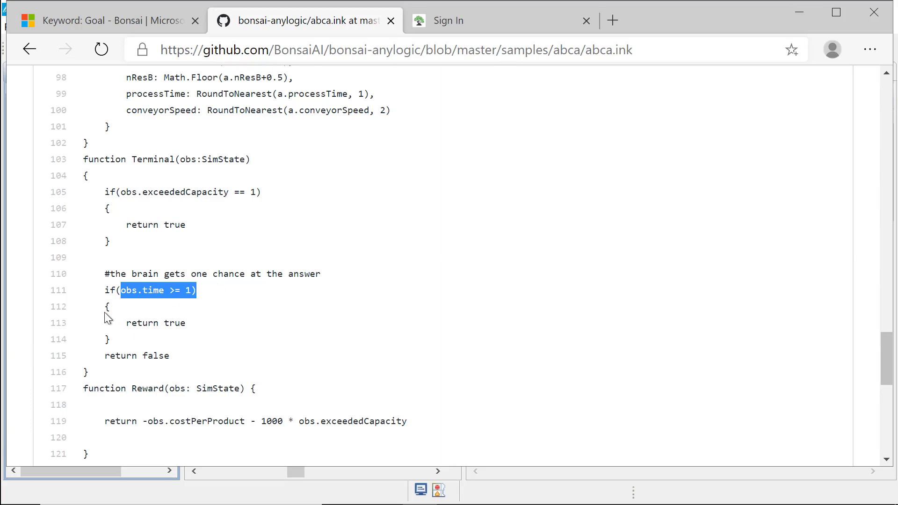
left_click(100, 283)
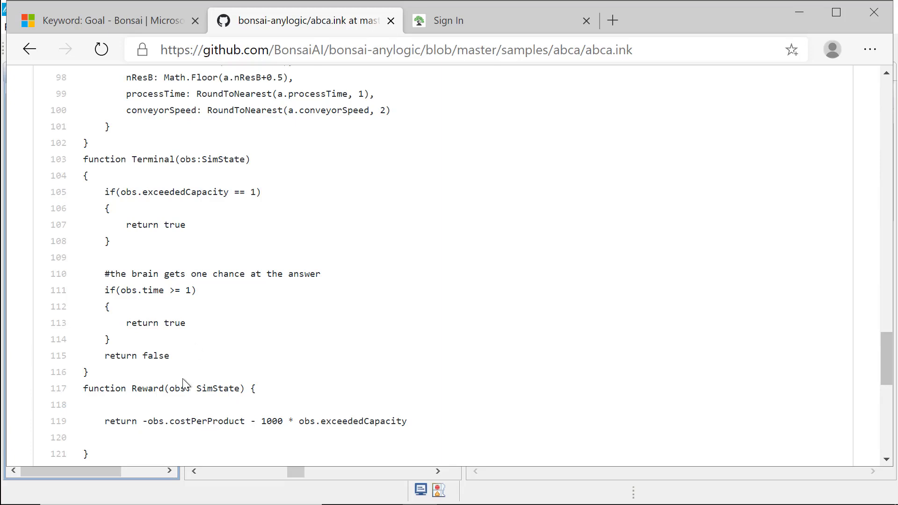
scroll(183, 374, "down", 4)
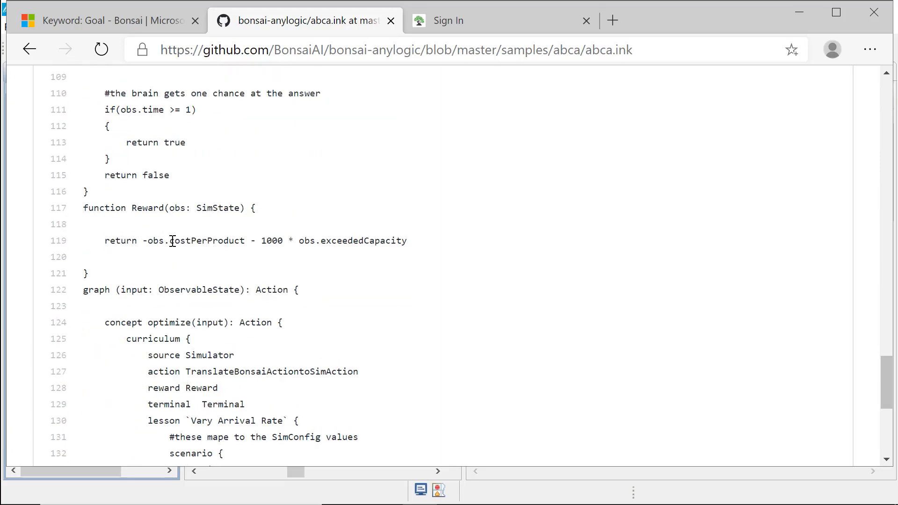
left_click_drag(170, 240, 405, 235)
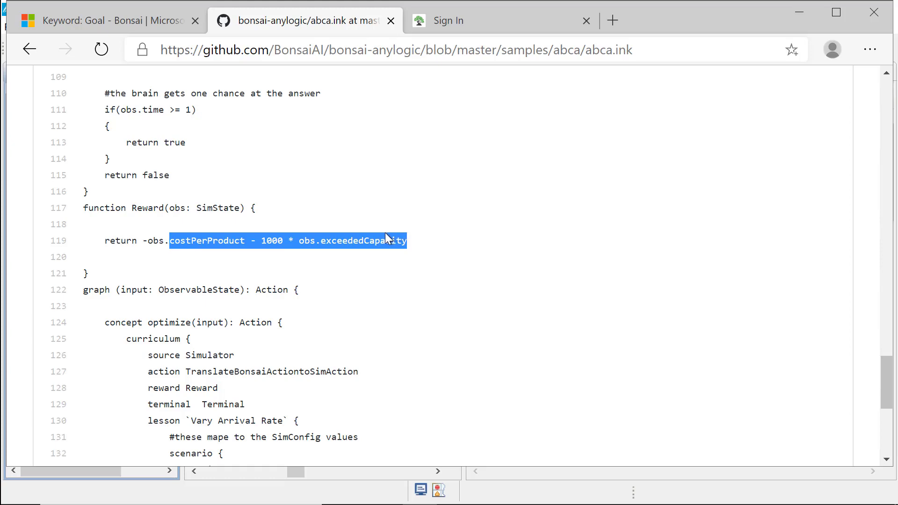
scroll(386, 232, "down", 3)
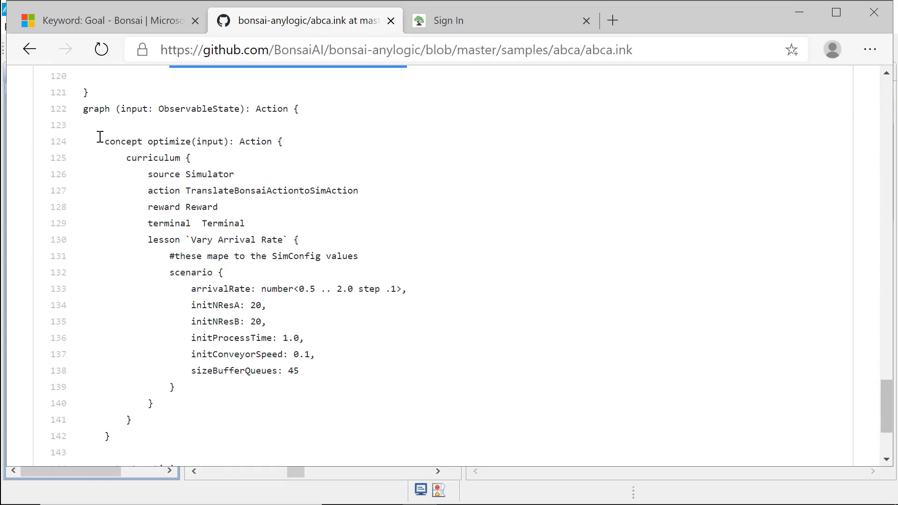
Examine the optimize concept's curriculum in abca.ink, covering its source, action, reward and terminal entries.
left_click_drag(100, 137, 289, 141)
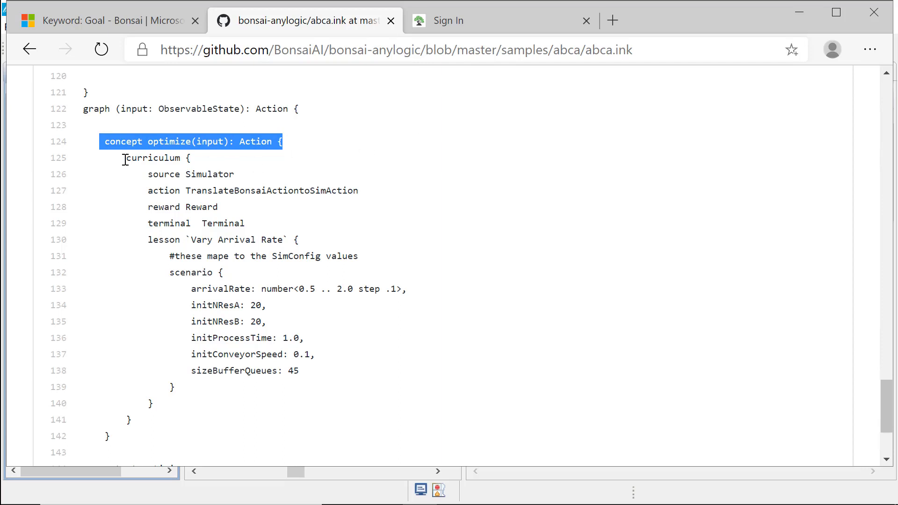
left_click_drag(126, 158, 203, 158)
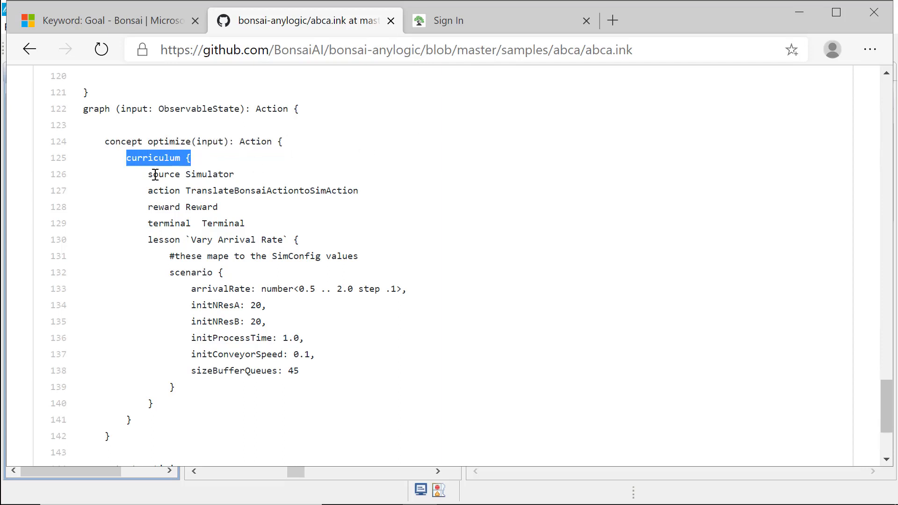
left_click_drag(153, 174, 211, 174)
double_click(211, 174)
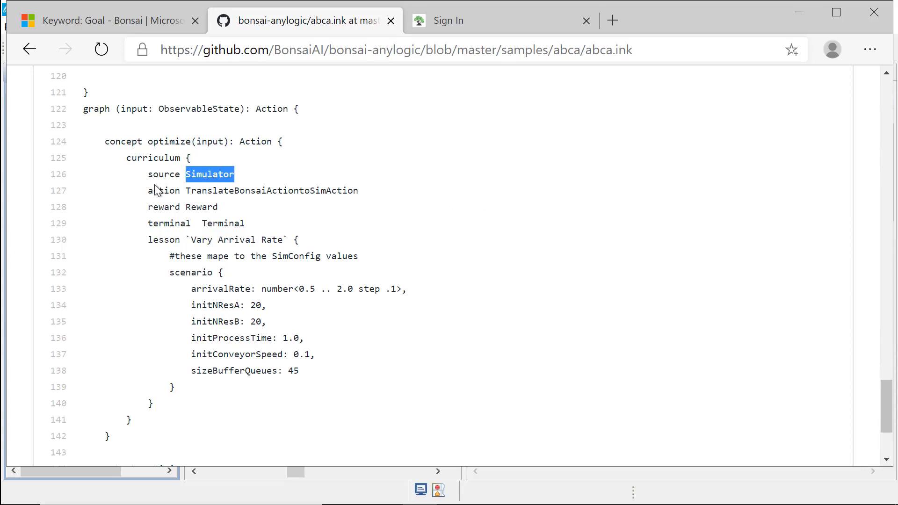
left_click(291, 193)
double_click(291, 192)
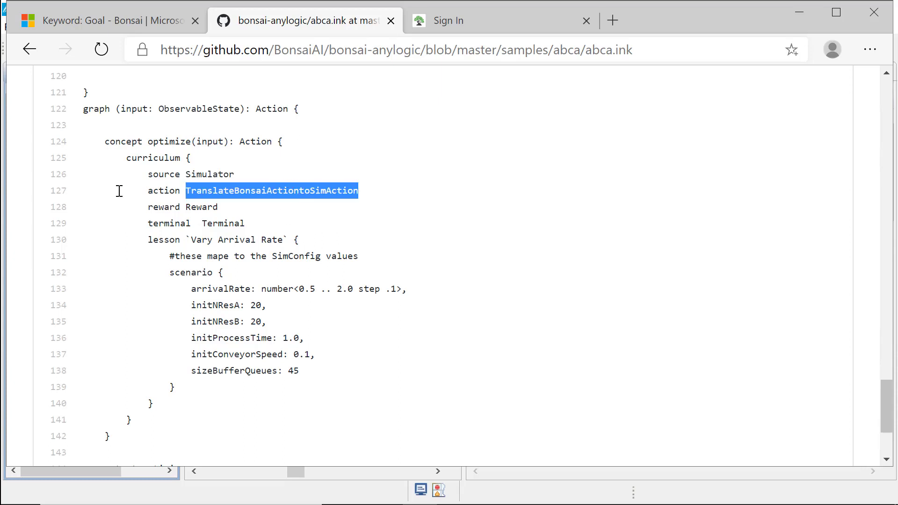
left_click_drag(149, 208, 227, 201)
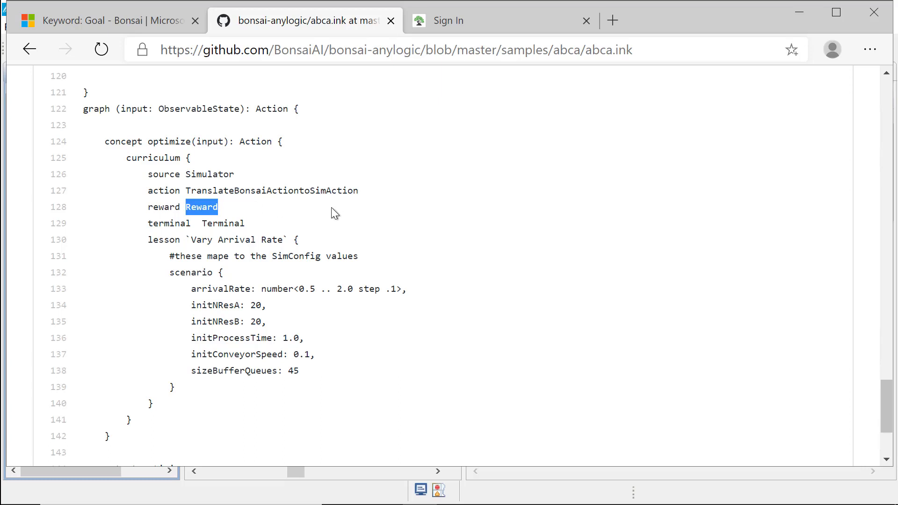
left_click_drag(148, 224, 263, 223)
left_click(205, 224)
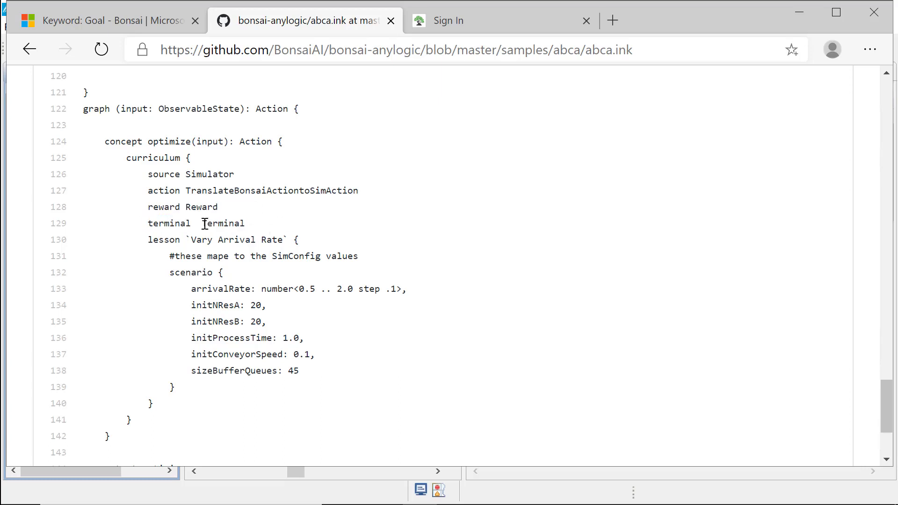
double_click(234, 224)
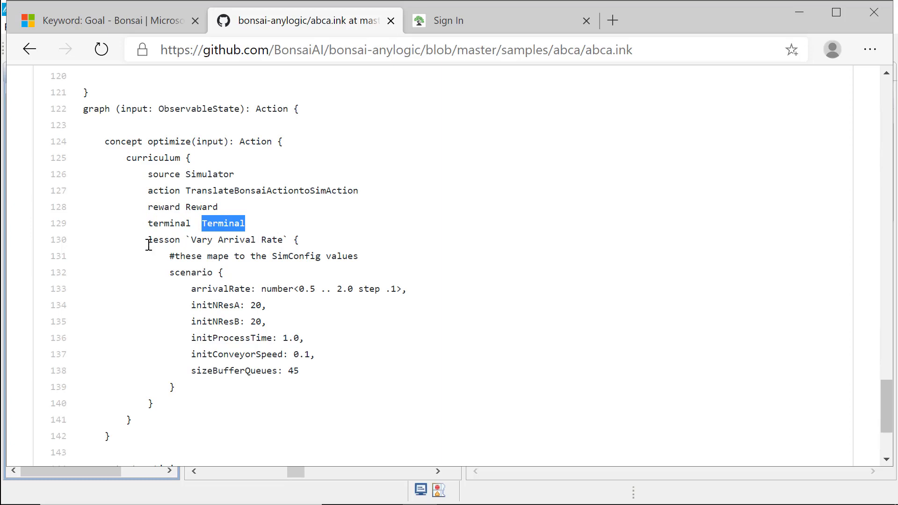
Examine the Vary Arrival Rate lesson's scenario, including the arrivalRate range and step and the fixed SimConfig values.
left_click_drag(148, 243, 301, 244)
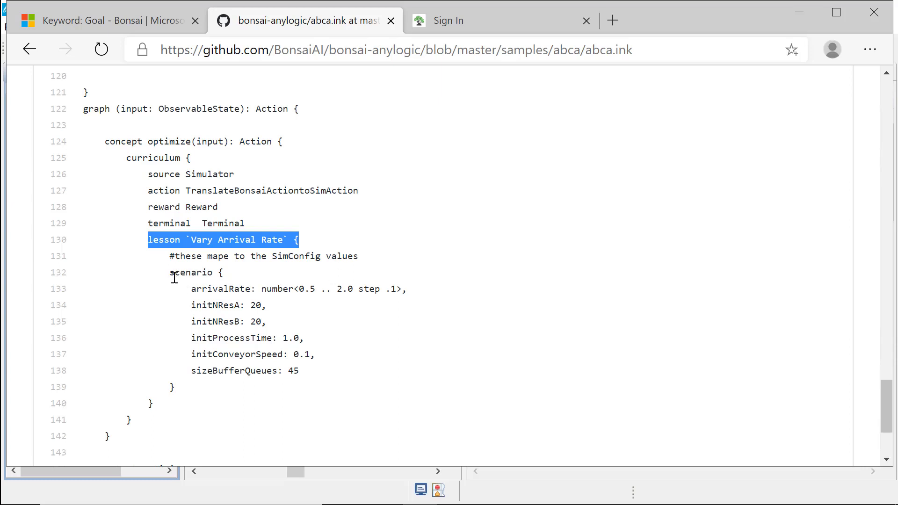
left_click_drag(175, 282, 298, 288)
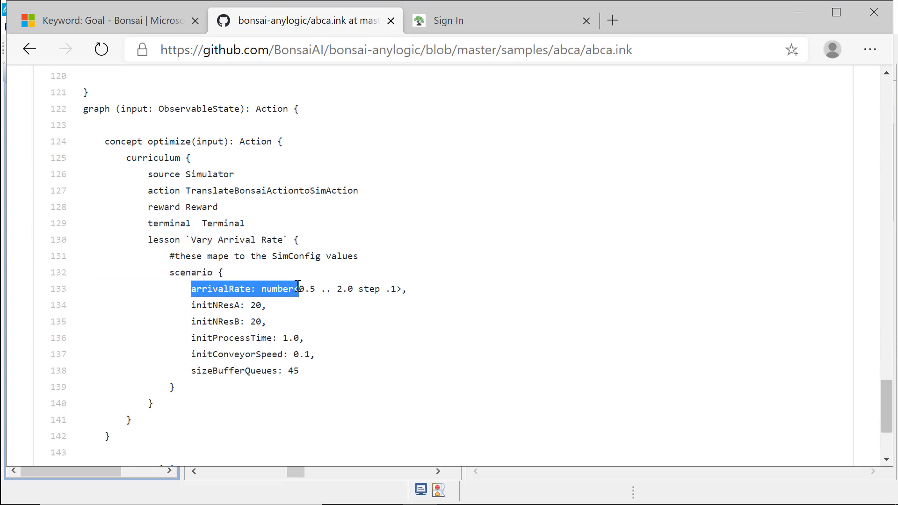
left_click(296, 288)
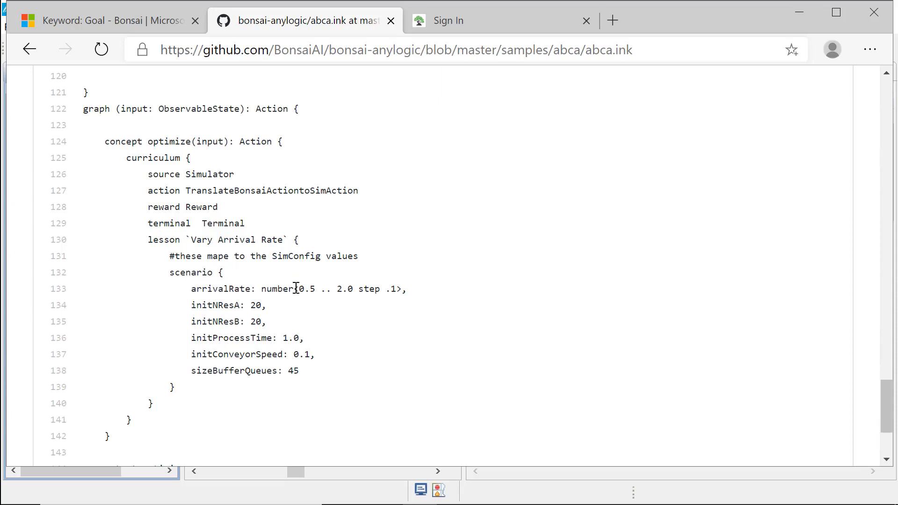
left_click_drag(296, 288, 414, 285)
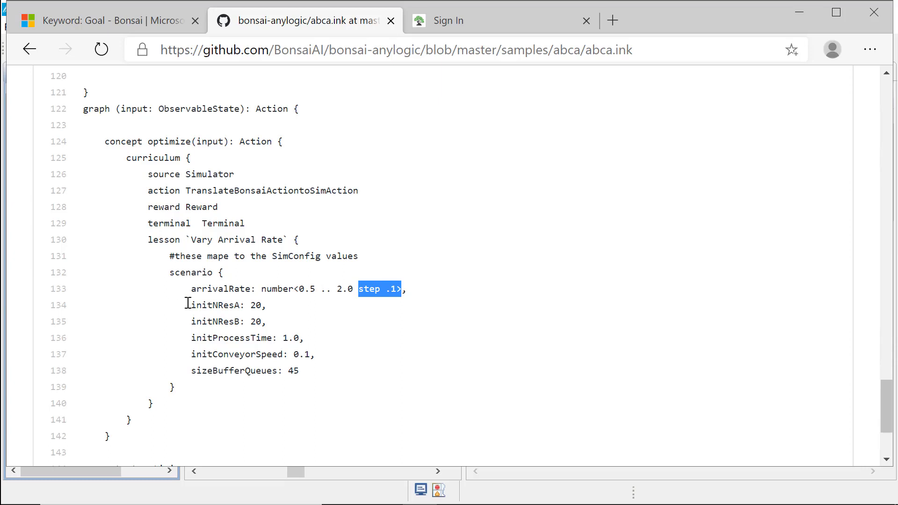
left_click_drag(186, 305, 319, 373)
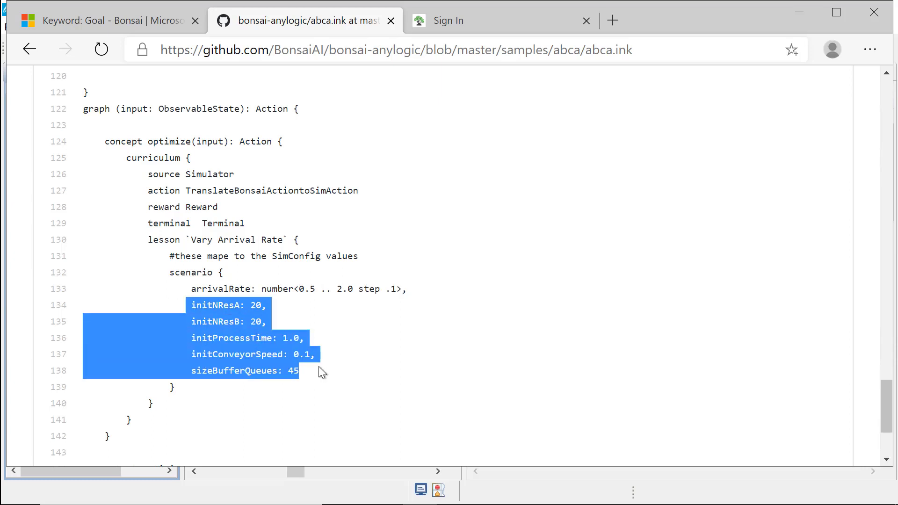
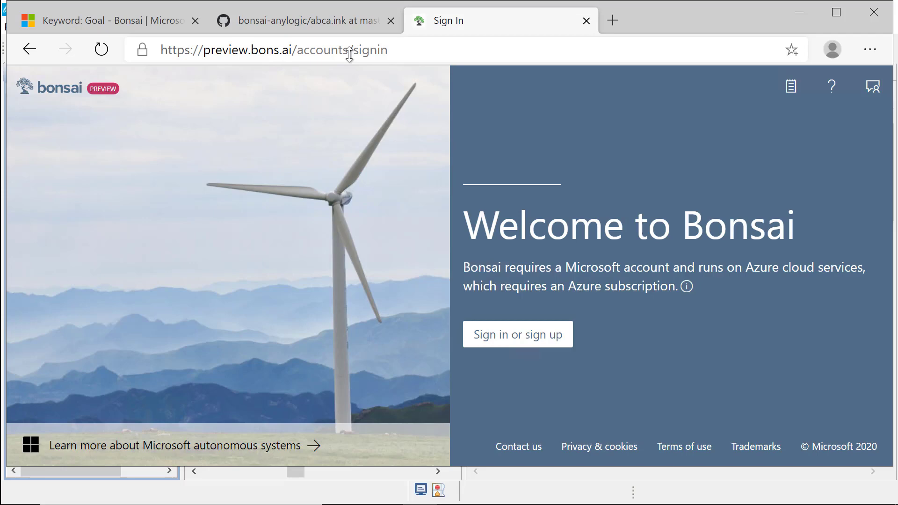
Sign in to the Bonsai preview site with the Microsoft account.
left_click(209, 51)
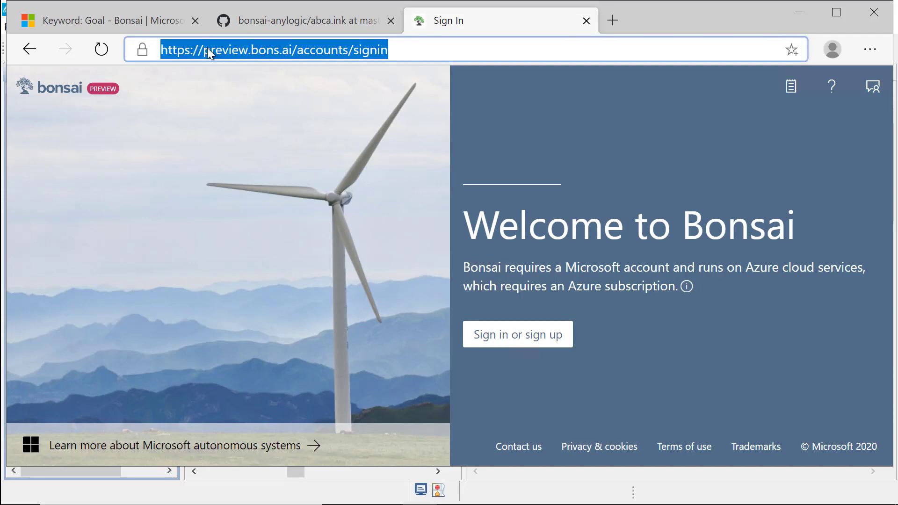
left_click(238, 48)
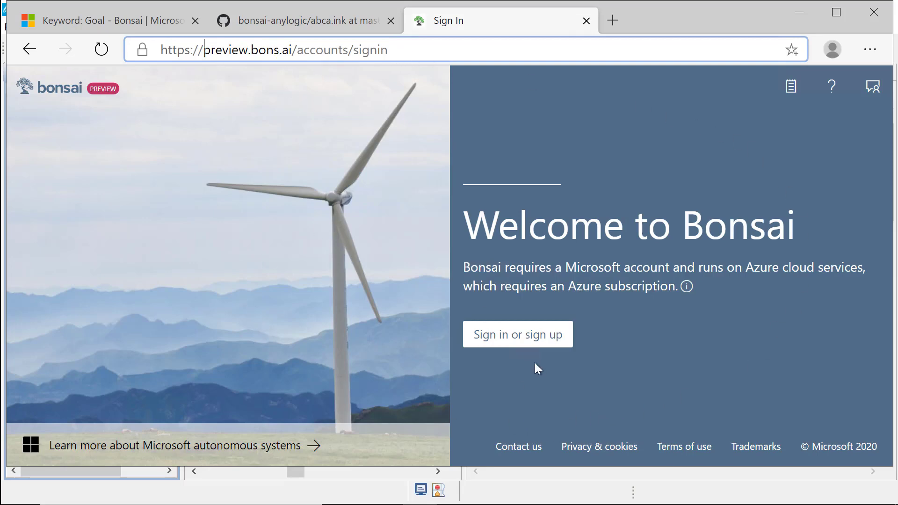
left_click(536, 348)
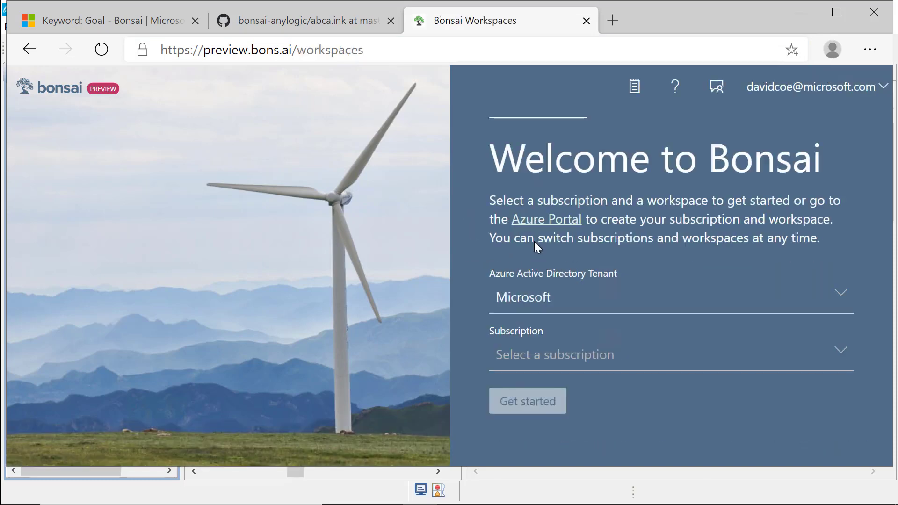
Keep Microsoft as the Azure Active Directory tenant and select the Coe Internal Azure Sub subscription.
left_click(506, 299)
left_click(629, 266)
left_click(850, 359)
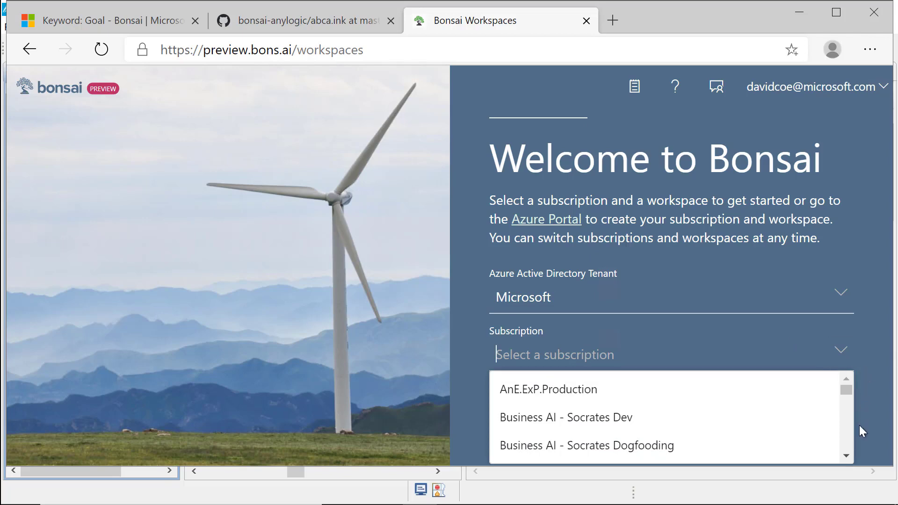
left_click(848, 456)
left_click(848, 457)
left_click(847, 456)
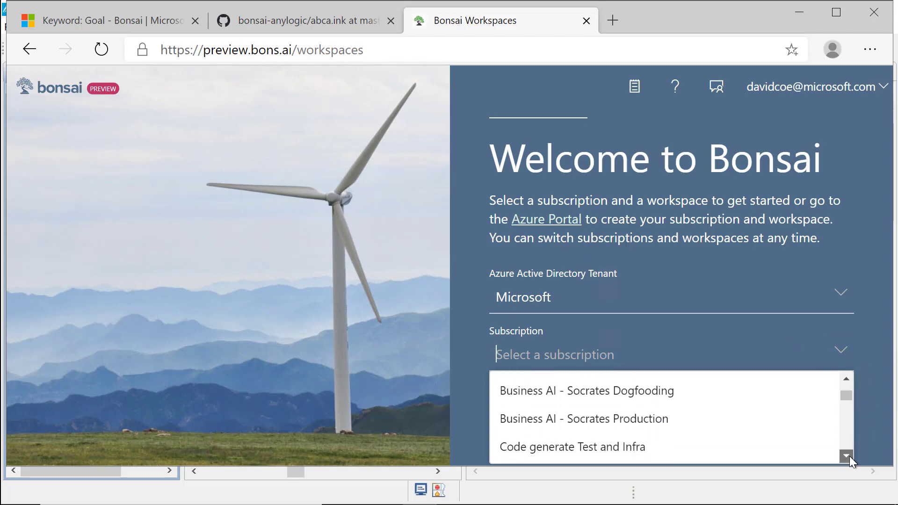
left_click(848, 456)
left_click(848, 456)
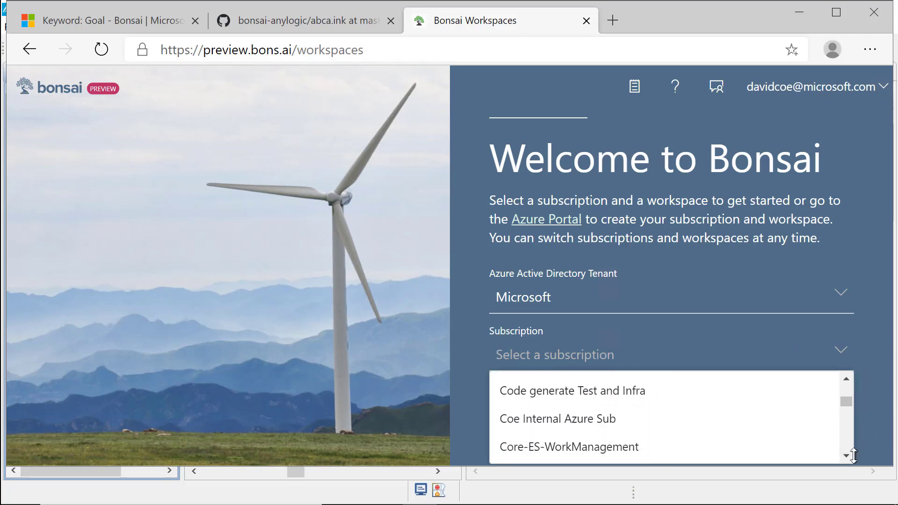
left_click(575, 419)
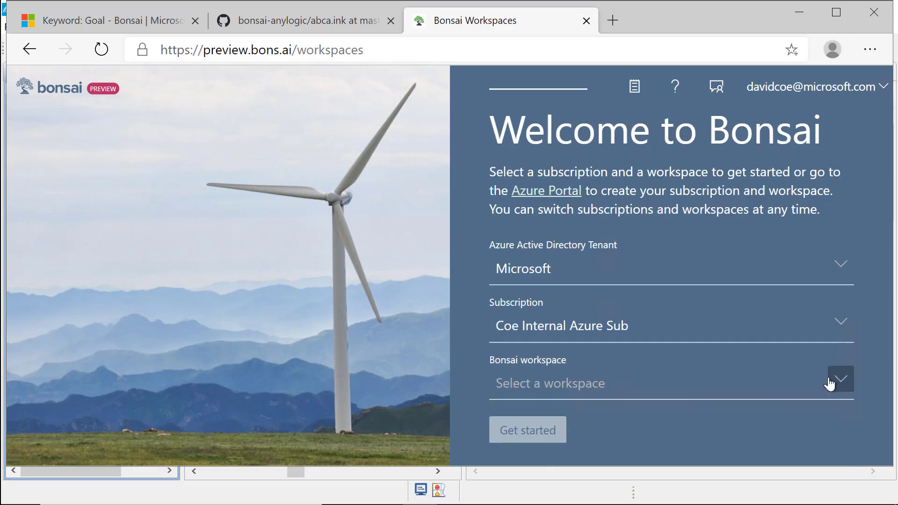
Select the alwebinarbonsaispace workspace, get started with it, and reduce the page zoom by two levels.
left_click(711, 380)
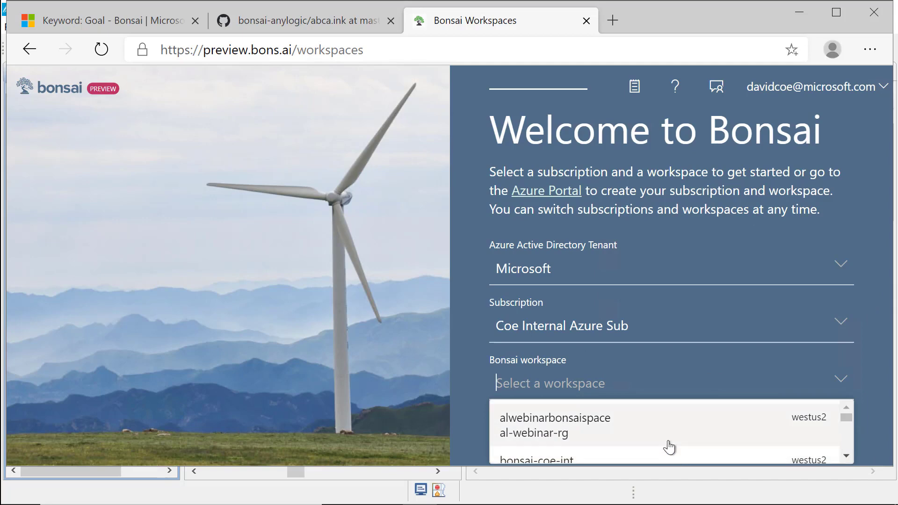
scroll(669, 448, "down", 1)
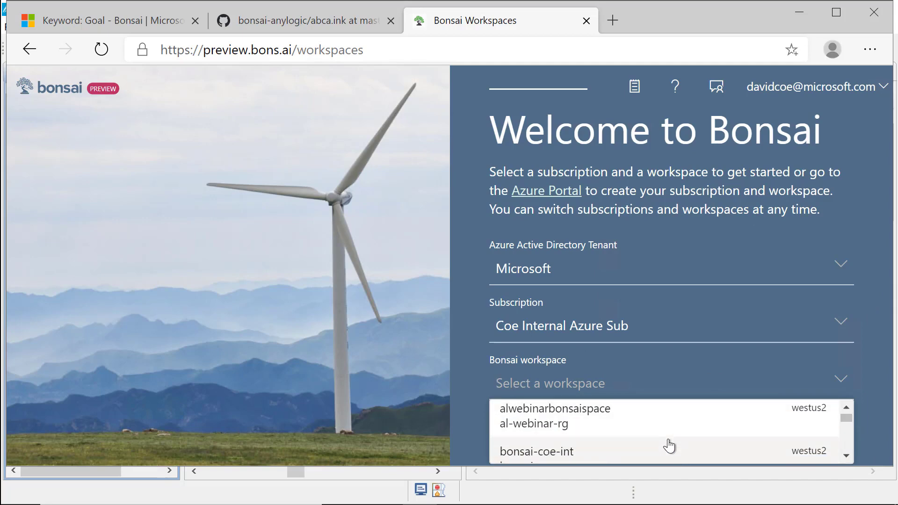
left_click(542, 431)
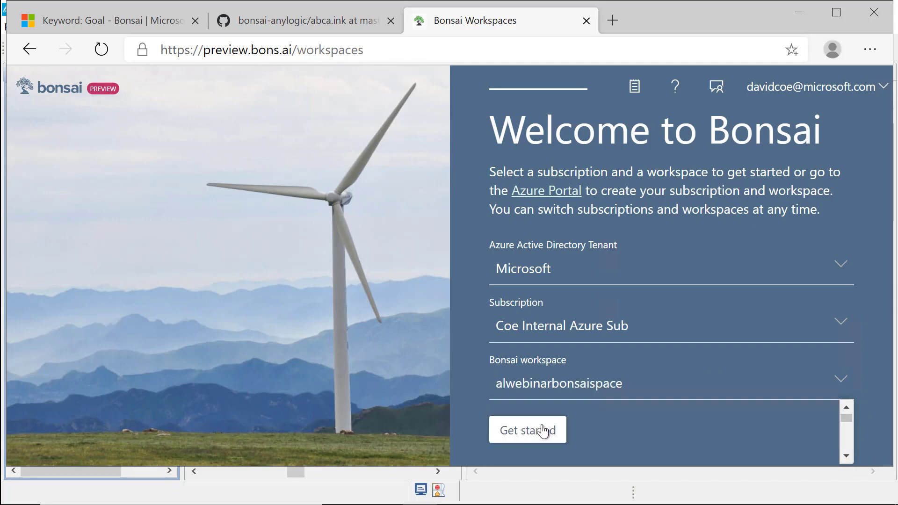
left_click(521, 443)
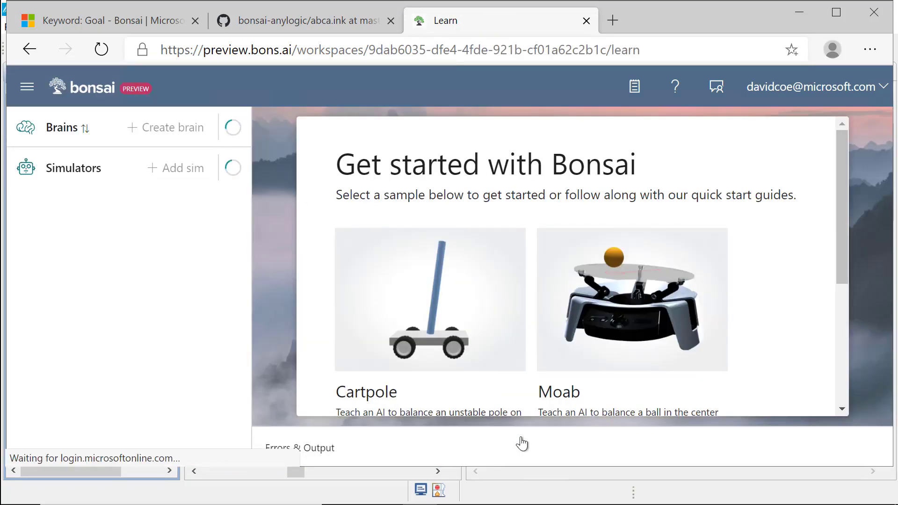
key("ctrl+minus")
key("ctrl+minus")
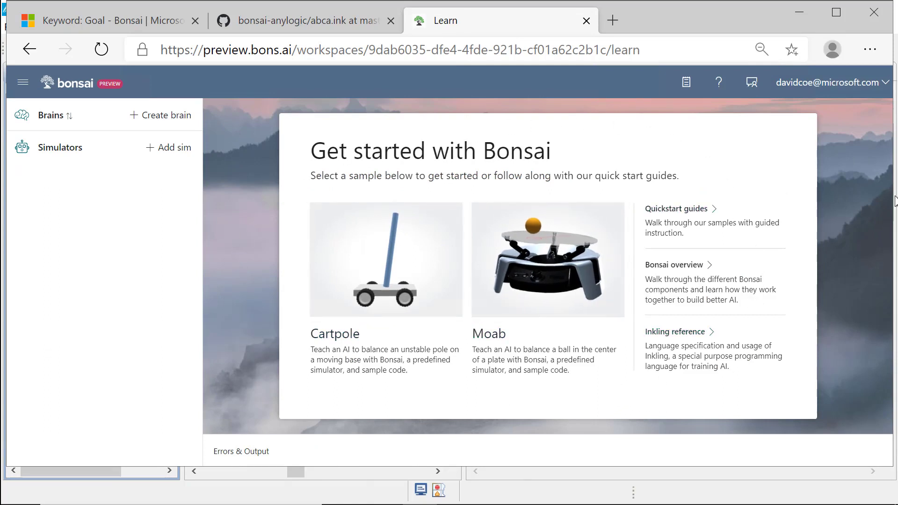
Turn on the dark theme for the workspace and switch back to the light theme.
left_click(884, 84)
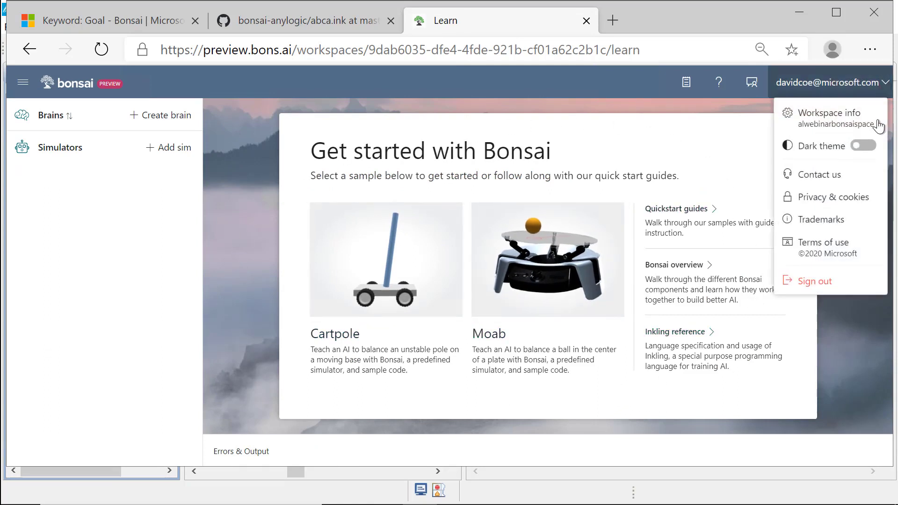
left_click(863, 147)
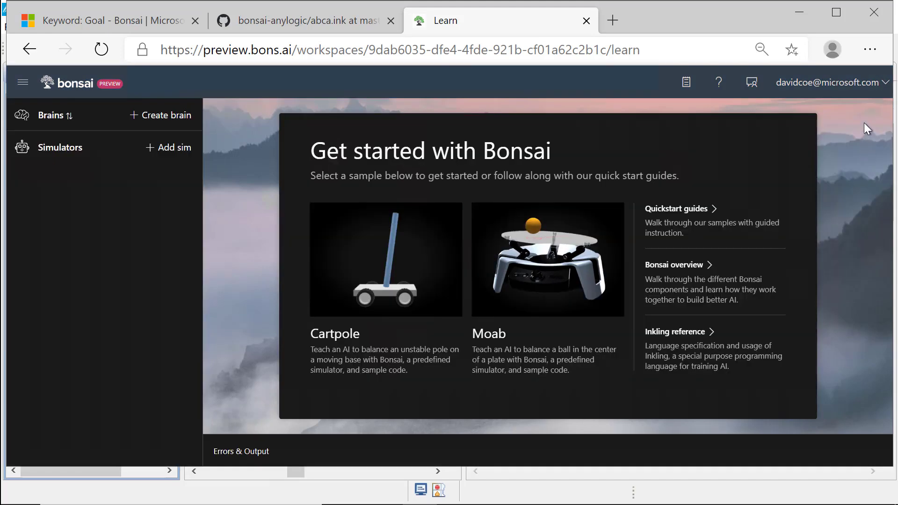
left_click(882, 84)
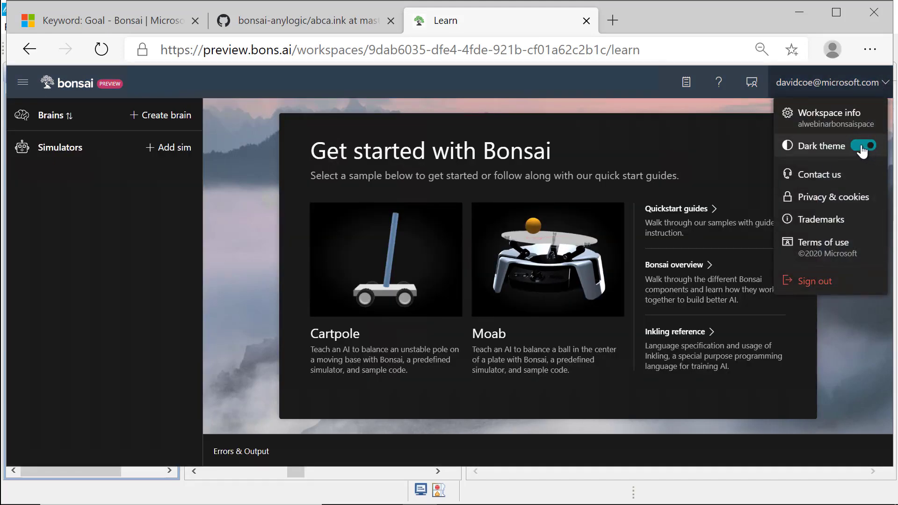
left_click(862, 145)
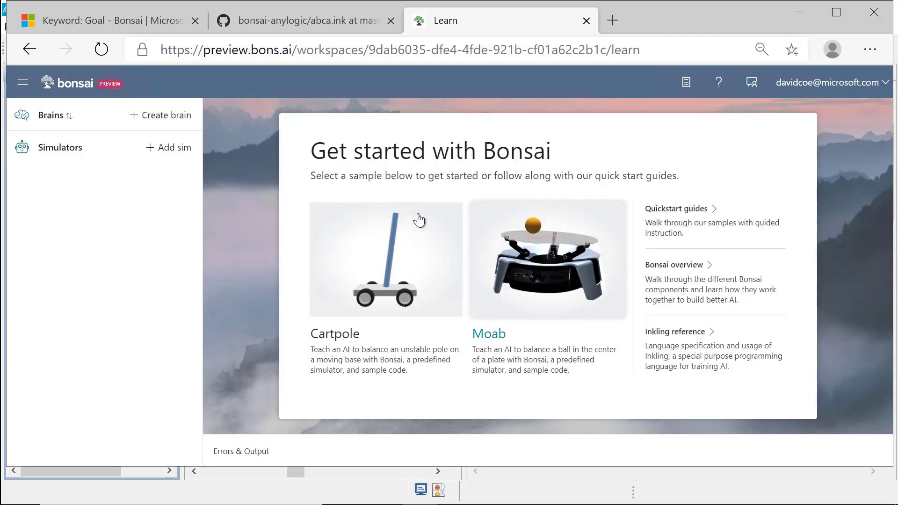
Create an empty brain with the display name al-webinar.
left_click(146, 122)
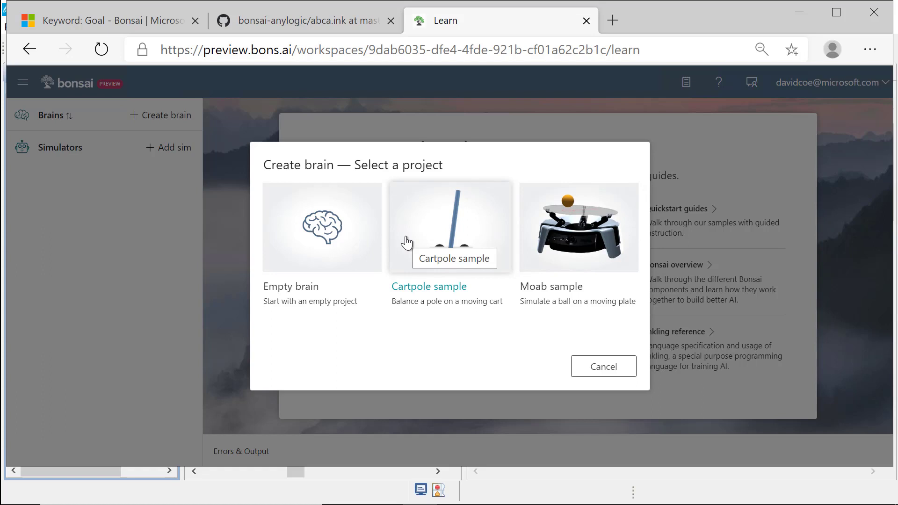
left_click(357, 260)
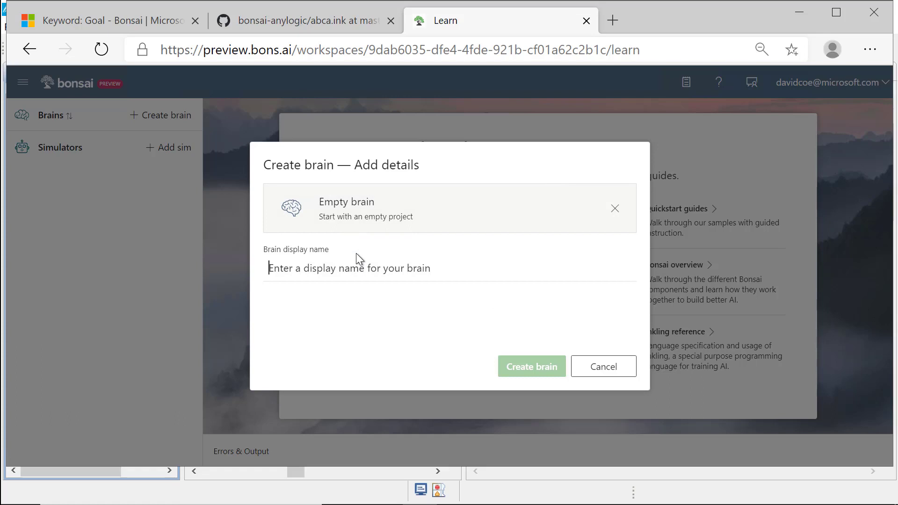
type("al-we")
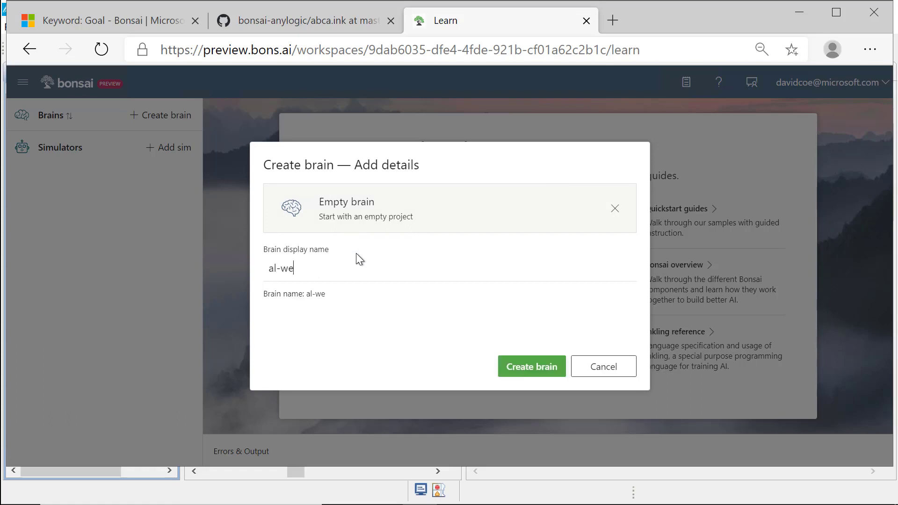
type("binar")
left_click(551, 373)
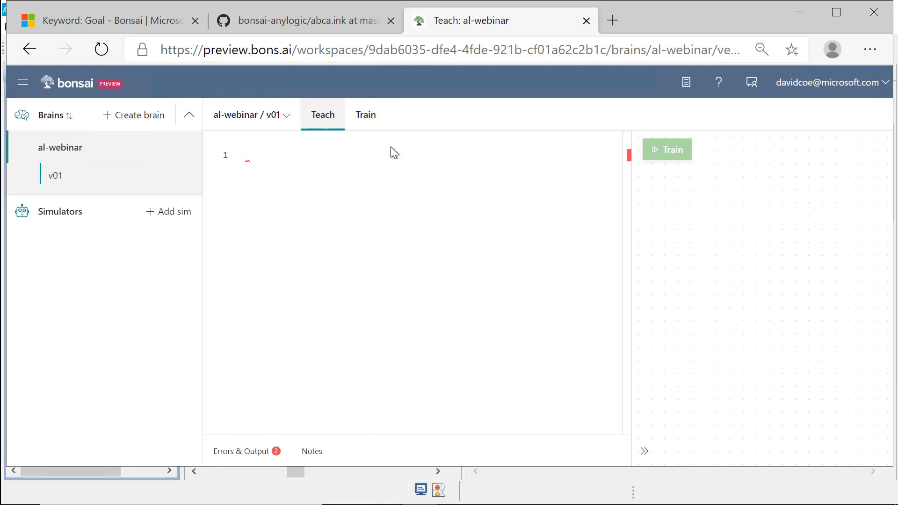
Copy the entire abca.ink Inkling code from the GitHub sample and paste it into the al-webinar brain's empty code editor.
left_click(335, 22)
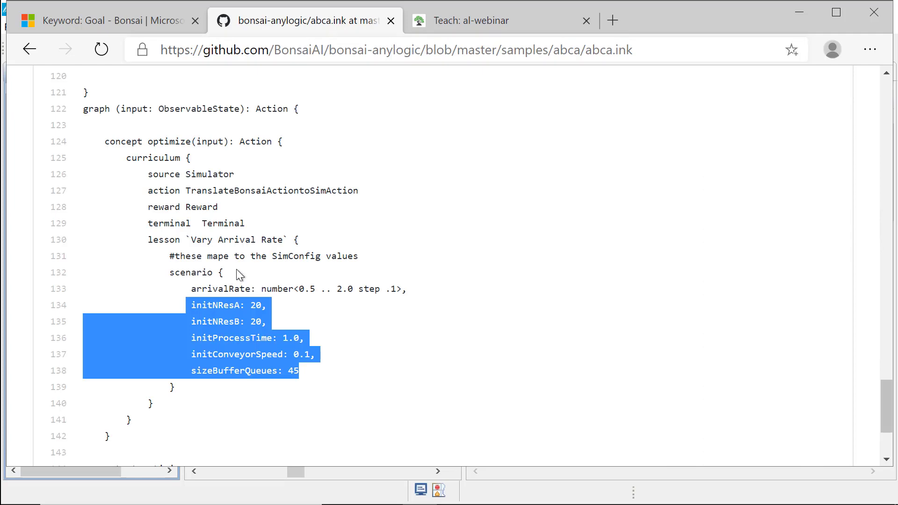
left_click(195, 406)
scroll(177, 392, "down", 3)
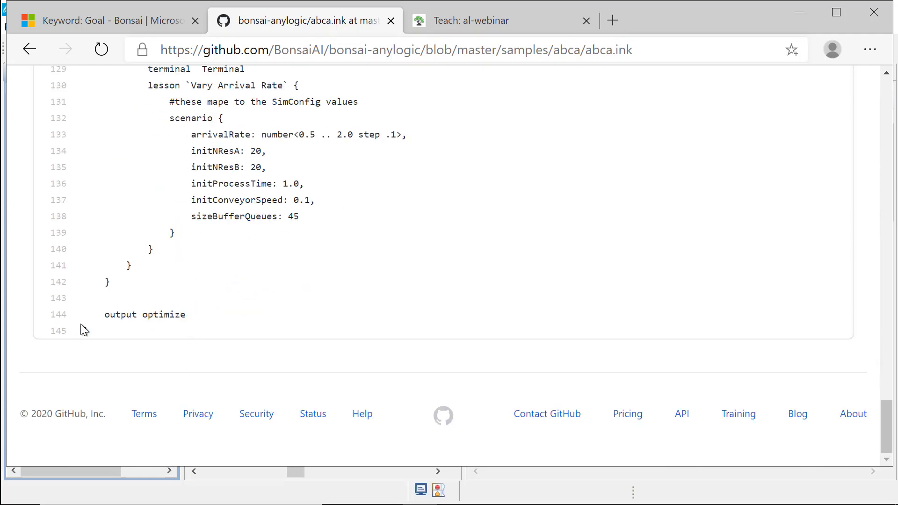
left_click_drag(88, 330, 121, 170)
scroll(121, 170, "up", 1)
scroll(126, 178, "up", 20)
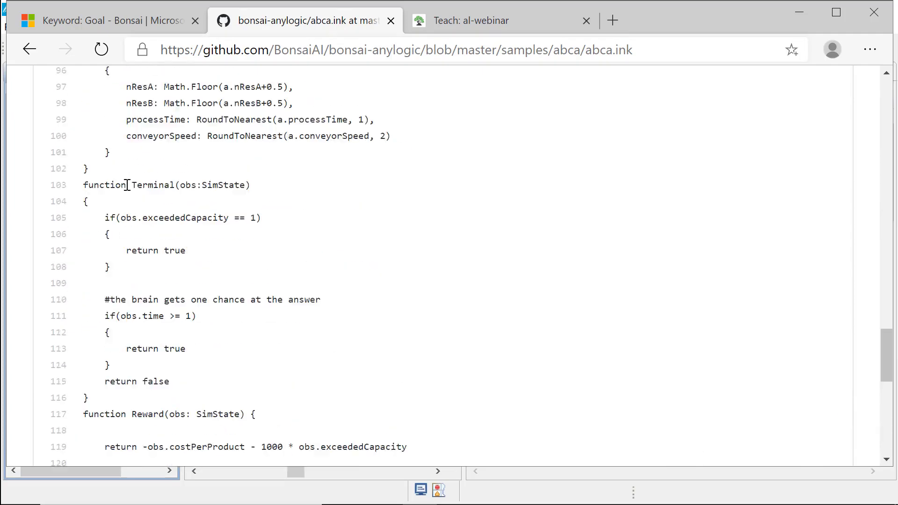
scroll(134, 184, "up", 20)
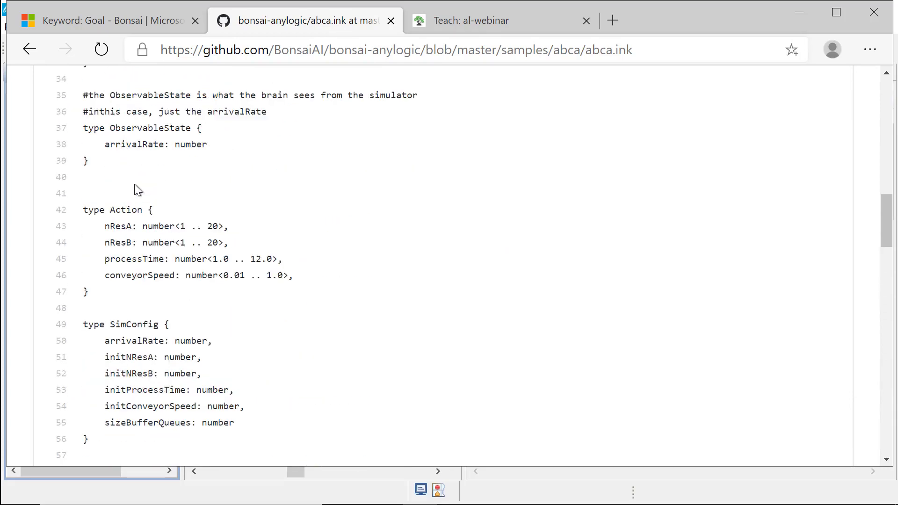
left_click(84, 321, "shift")
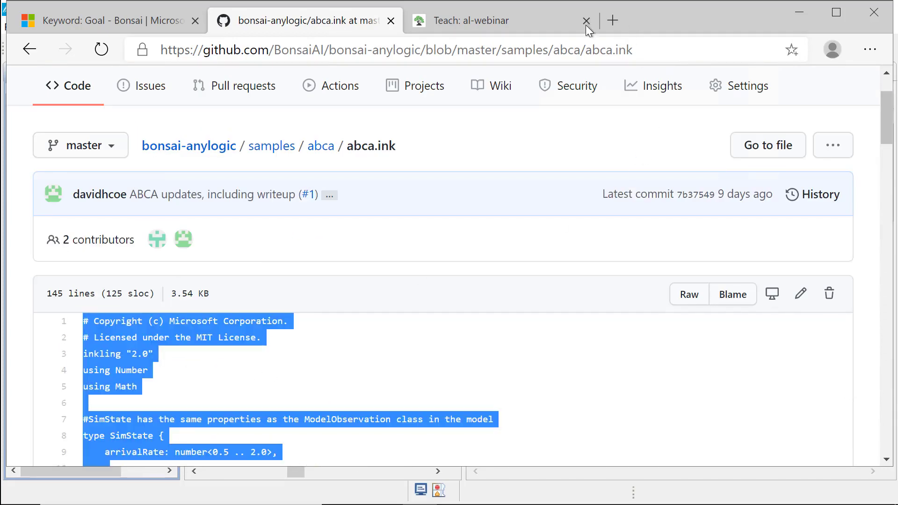
left_click(488, 22)
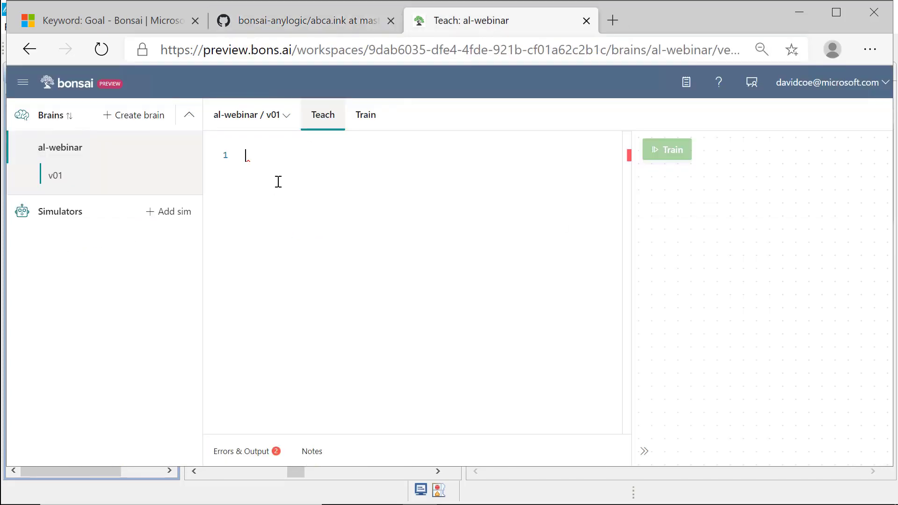
key("ctrl+v")
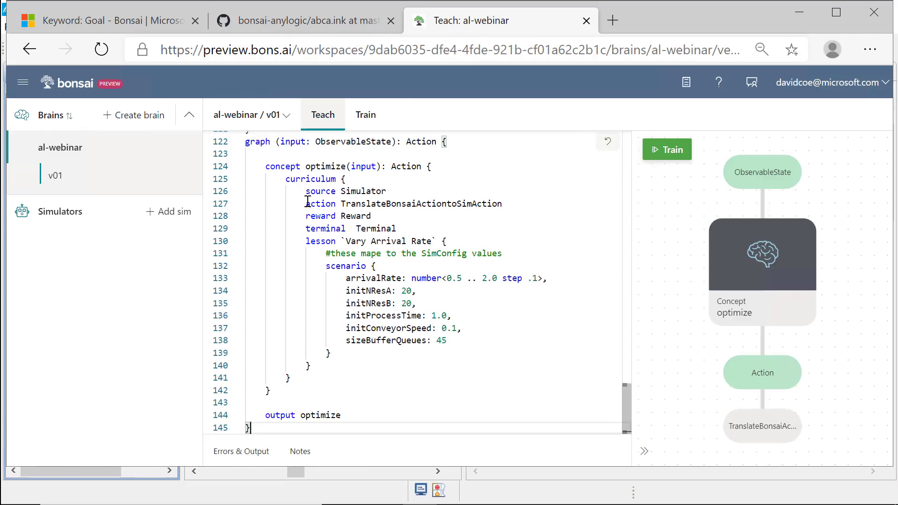
Remove the comma after initConveyorSpeed: 0.1 in the lesson scenario and put it back.
left_click(487, 328)
key("BackSpace")
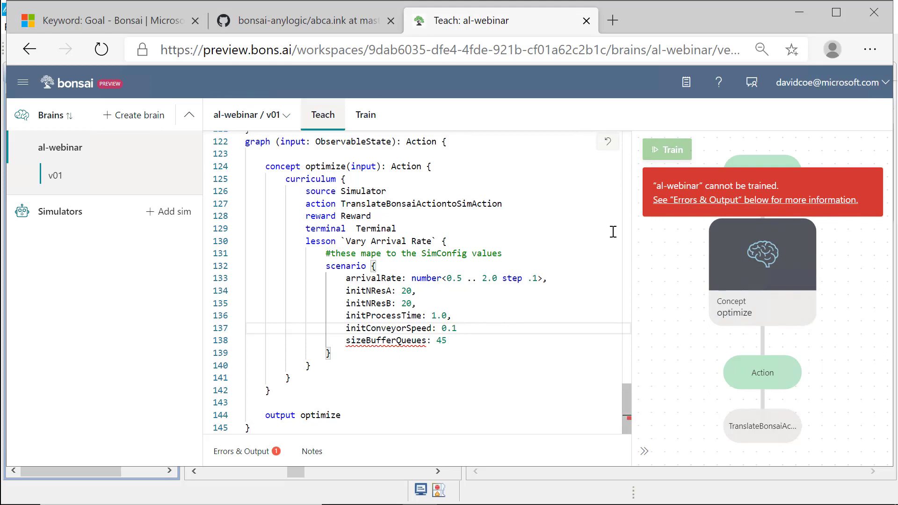
type(",")
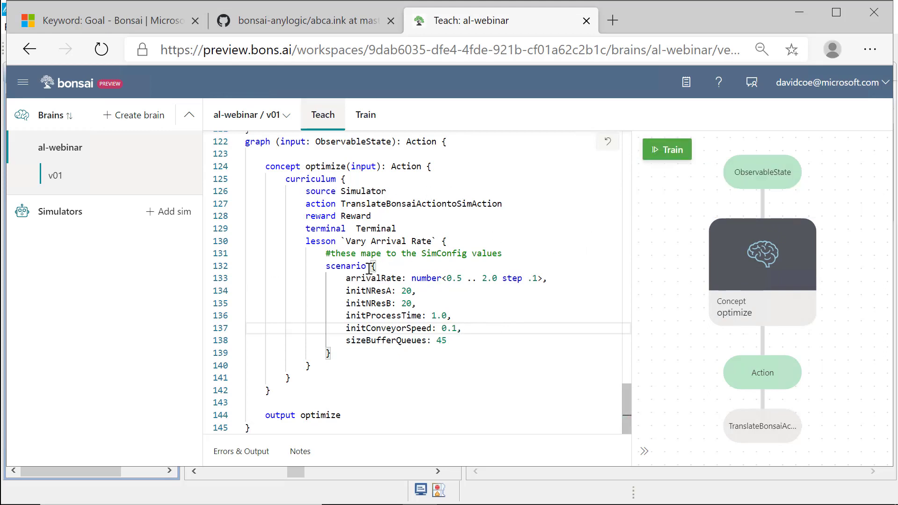
scroll(369, 268, "up", 2)
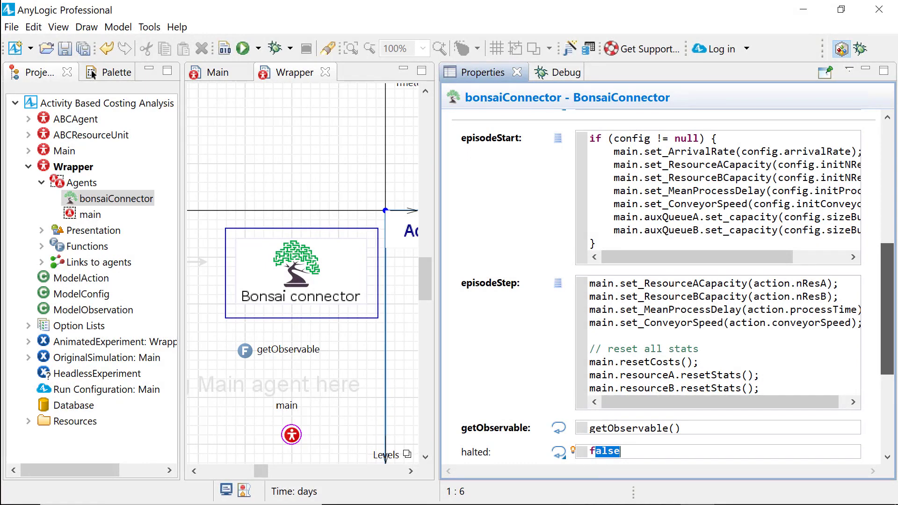
Switch to AnyLogic, launch the Activity Based Costing Analysis (Bonsai) AnimatedExperiment and run the simulation.
scroll(482, 281, "down", 1)
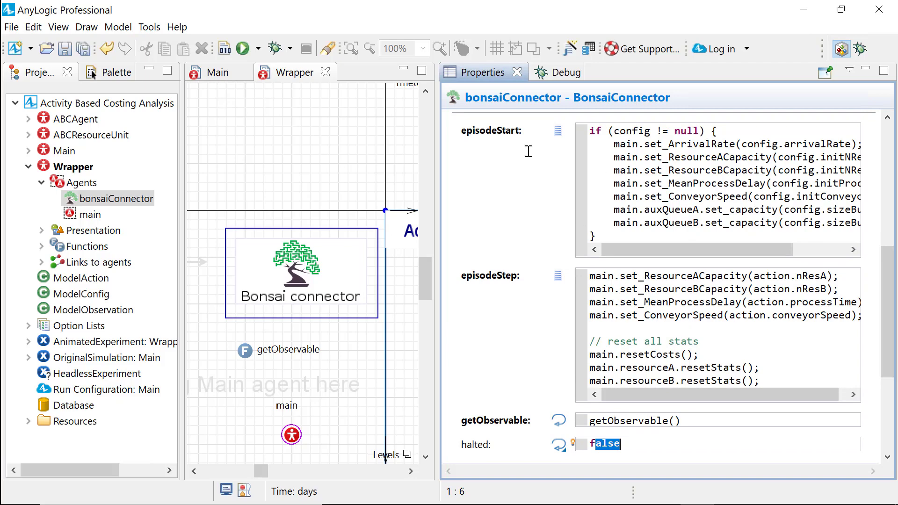
left_click(257, 49)
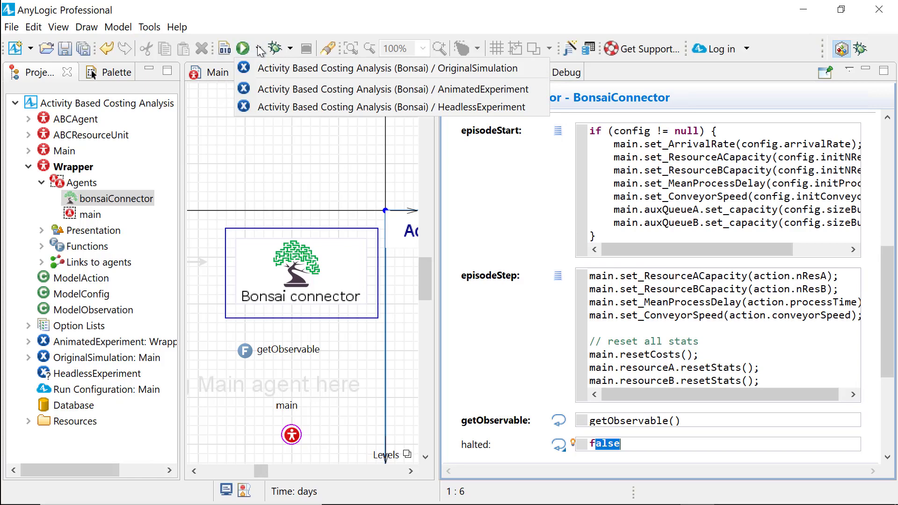
left_click(353, 90)
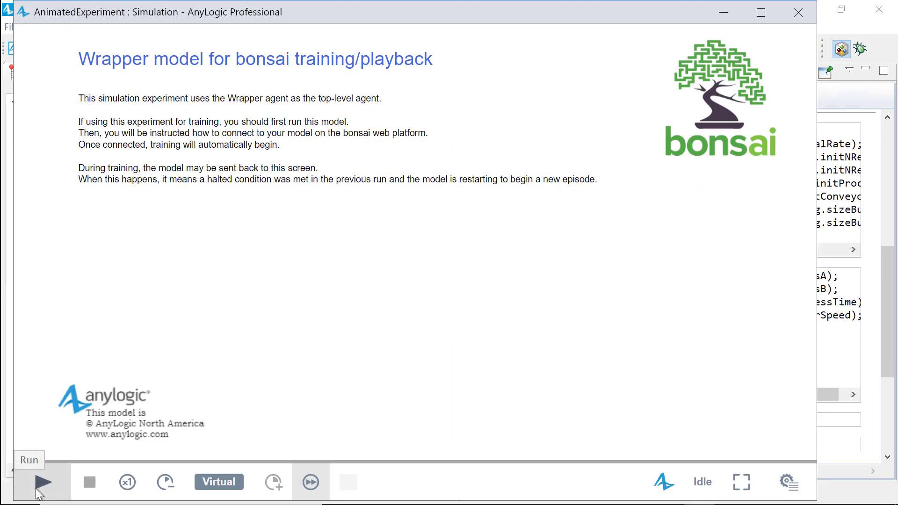
left_click(36, 492)
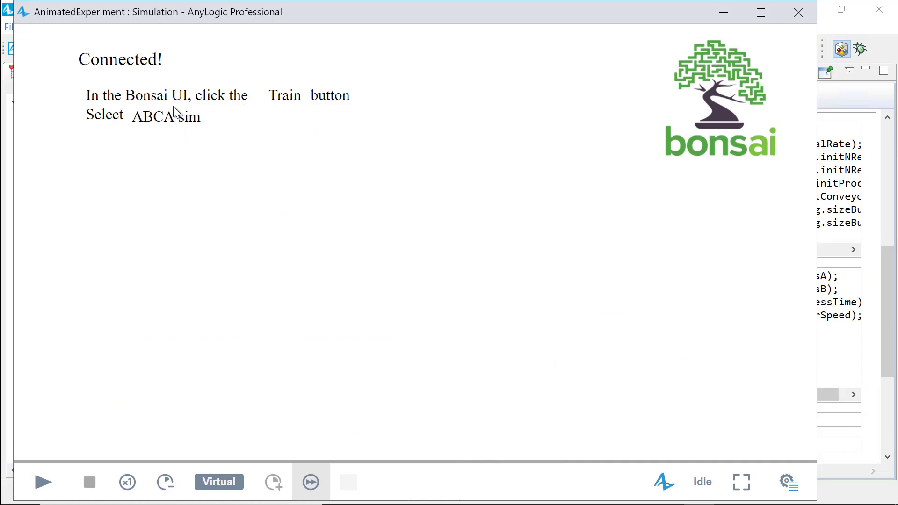
Switch back to Bonsai in the browser and start training al-webinar with the unmanaged simulator ABCA sim.
key("alt+Tab")
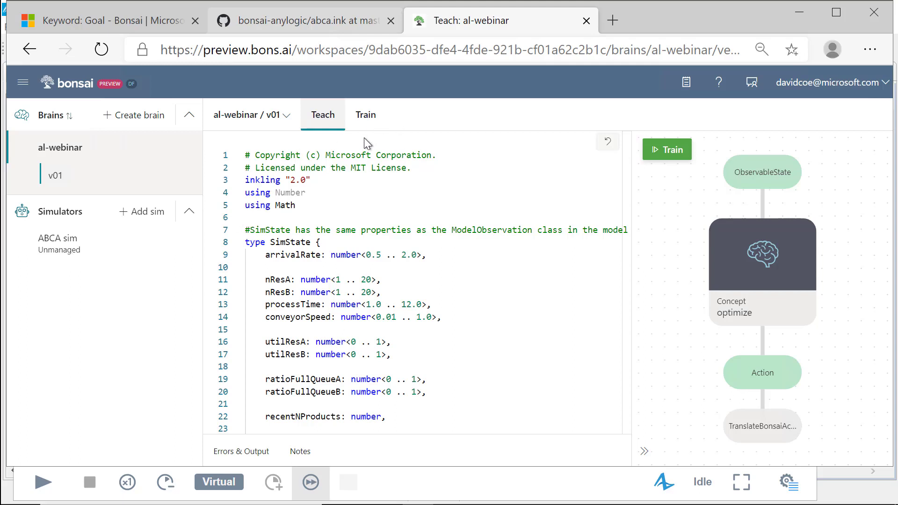
left_click(664, 150)
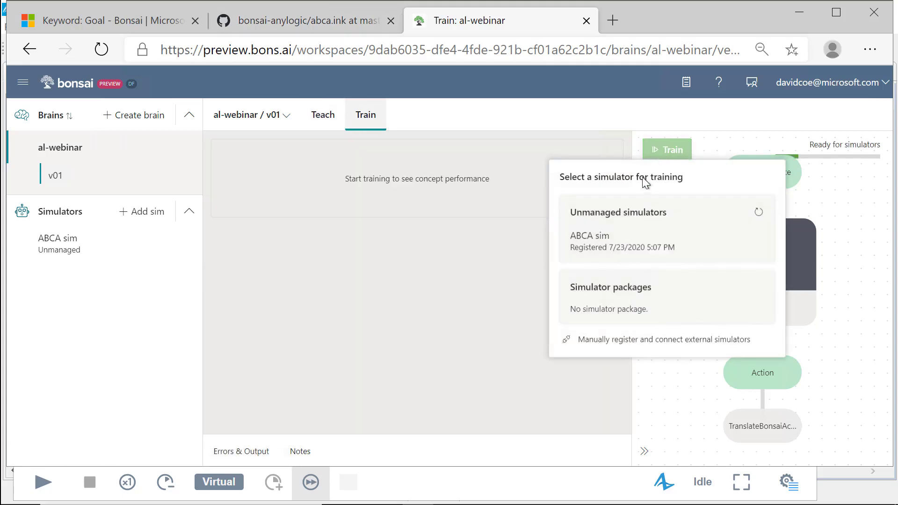
left_click(614, 252)
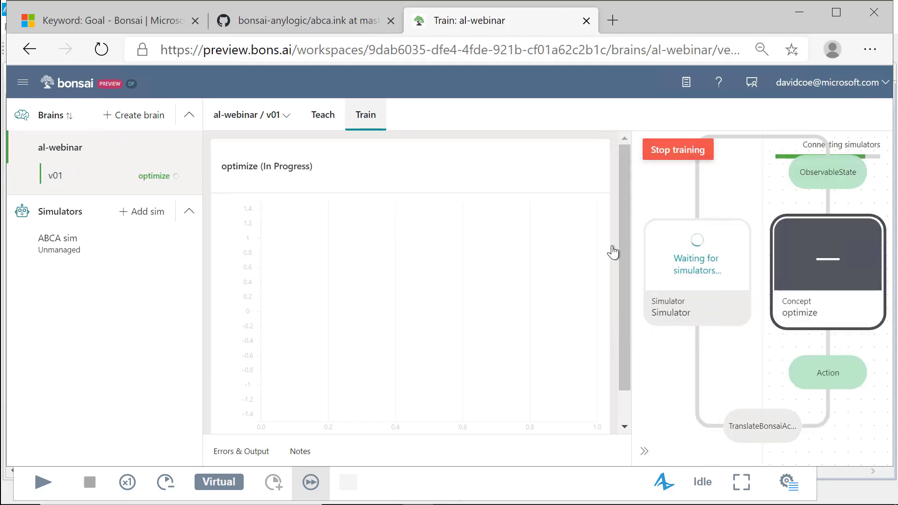
mouse_move(665, 254)
key("ctrl+minus")
key("ctrl+minus")
Move the AnimatedExperiment simulation window aside, return to the Bonsai training view and examine the simulator's connection and iteration rate.
left_click(461, 487)
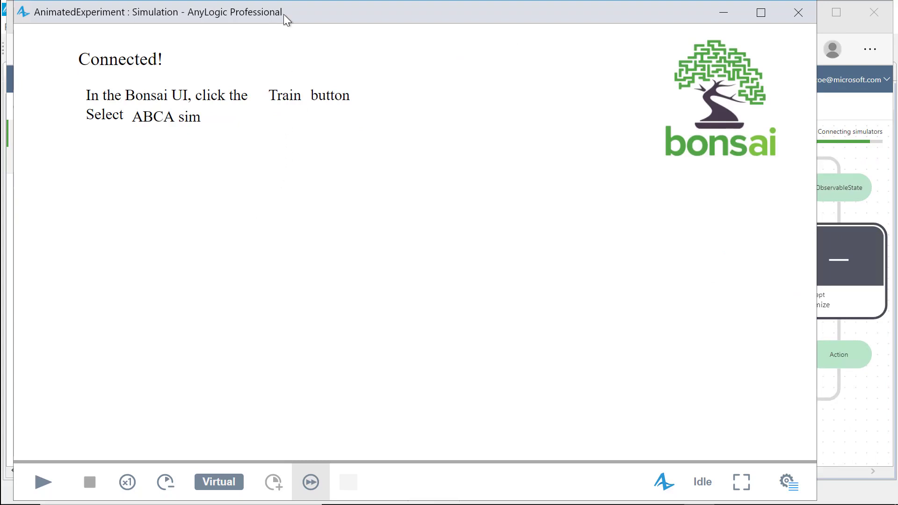
left_click_drag(283, 14, 259, 21)
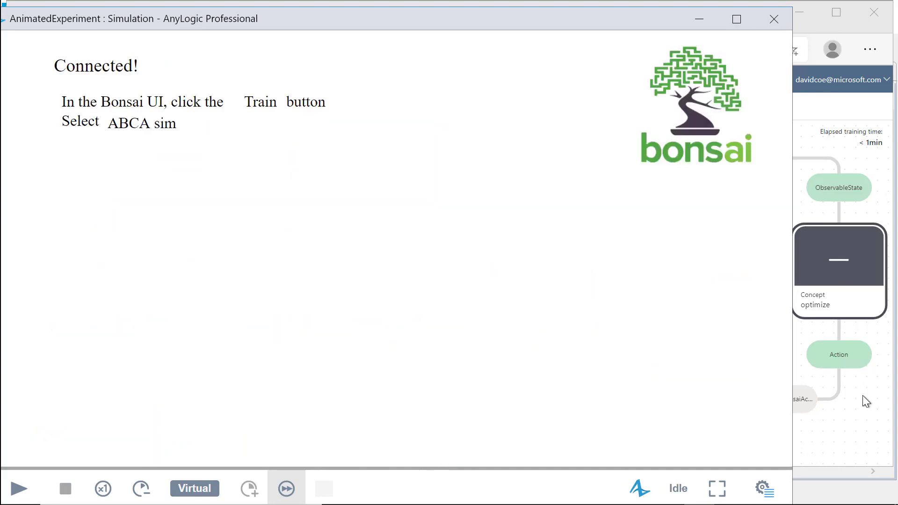
left_click(863, 395)
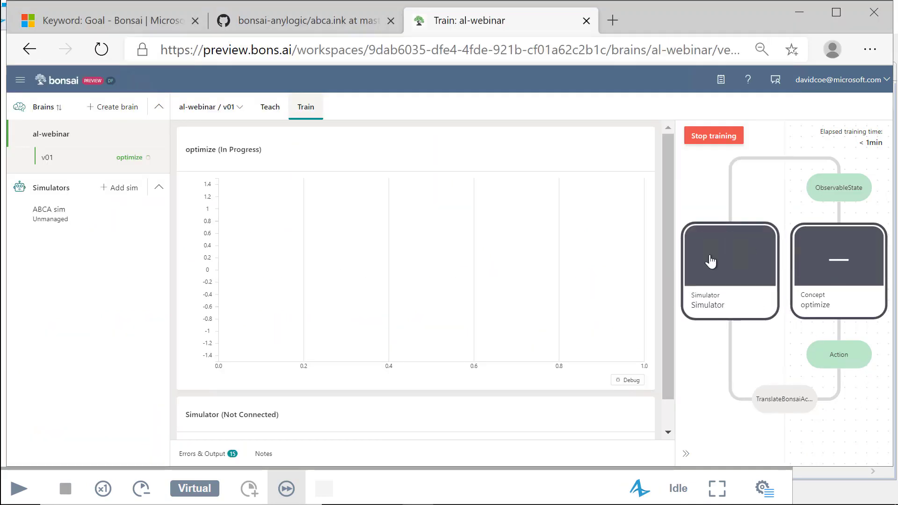
mouse_move(722, 266)
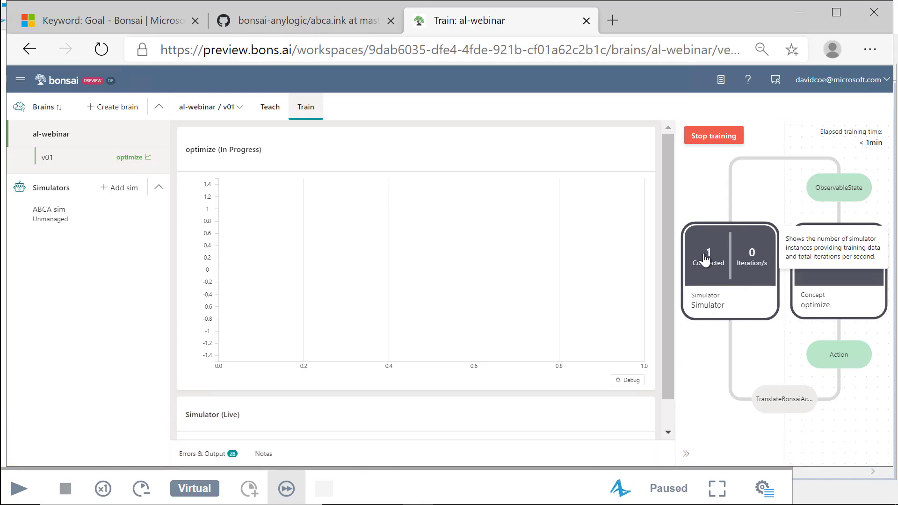
scroll(667, 422, "down", 1)
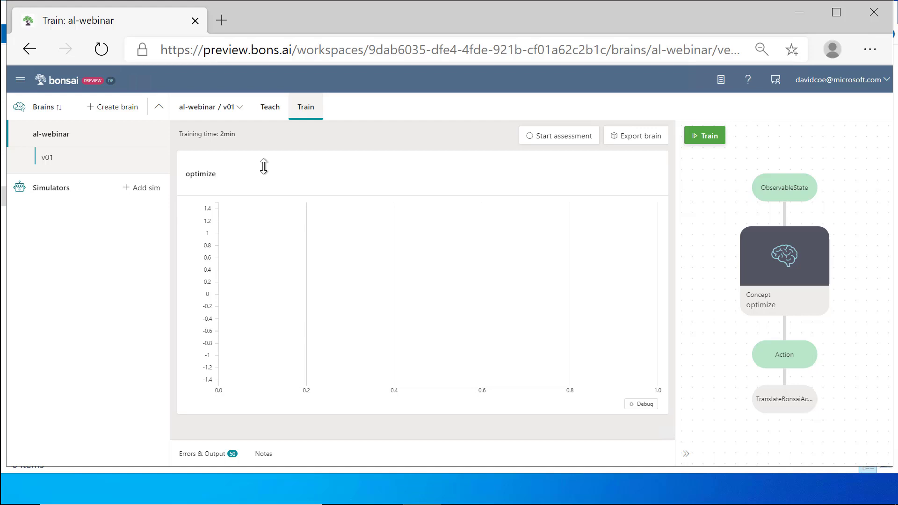
Create an AnyLogic simulator package named al-webinar-sim from the exported.zip file in the abca samples folder.
left_click(145, 187)
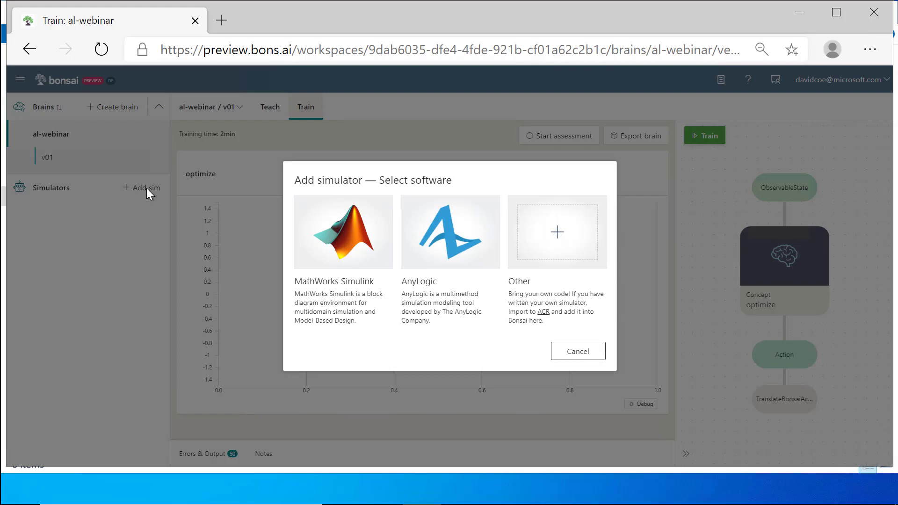
left_click(477, 266)
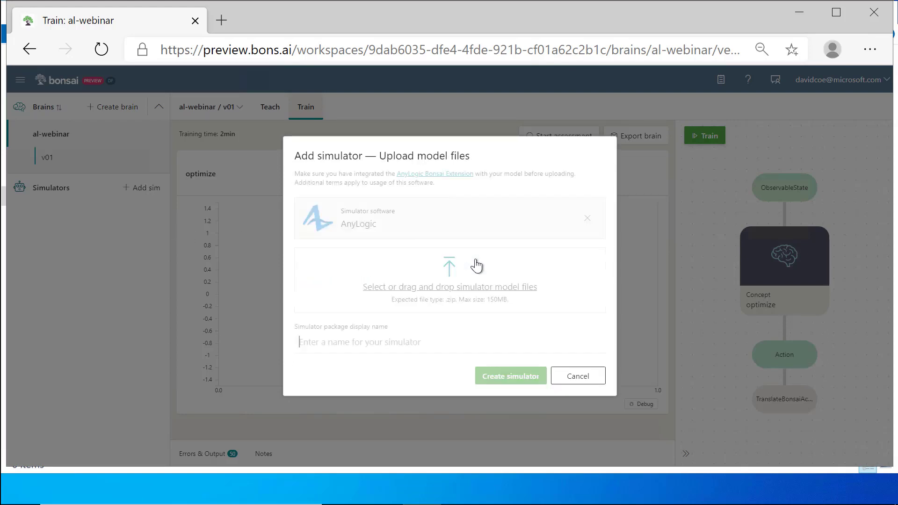
key("alt+Tab")
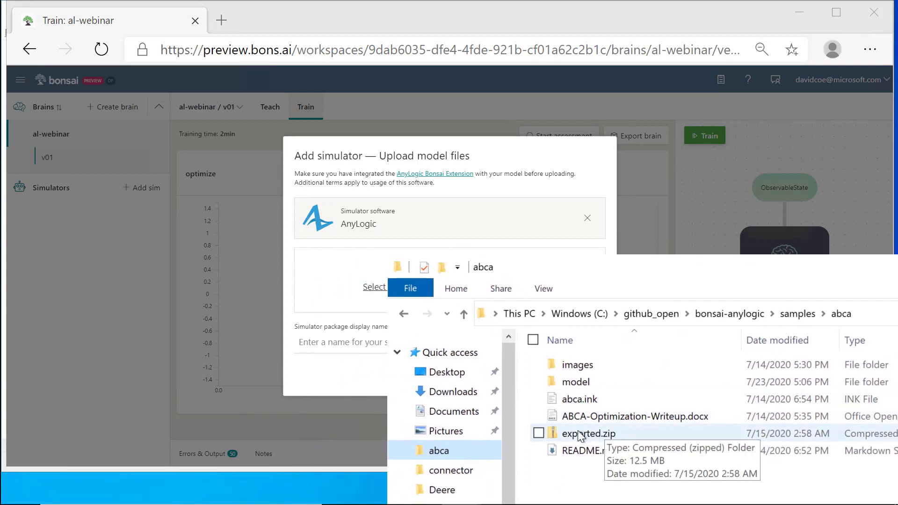
left_click_drag(590, 434, 338, 289)
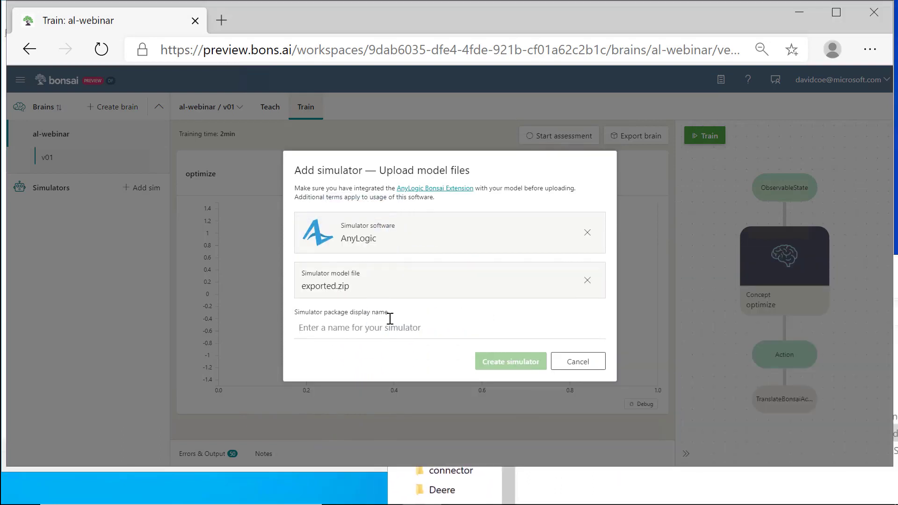
left_click(390, 319)
type("al-webinar-sim")
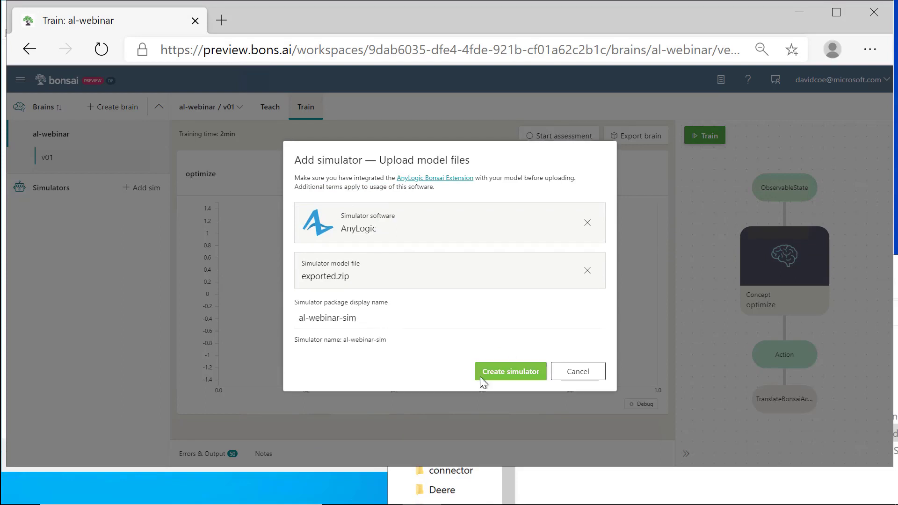
left_click(490, 372)
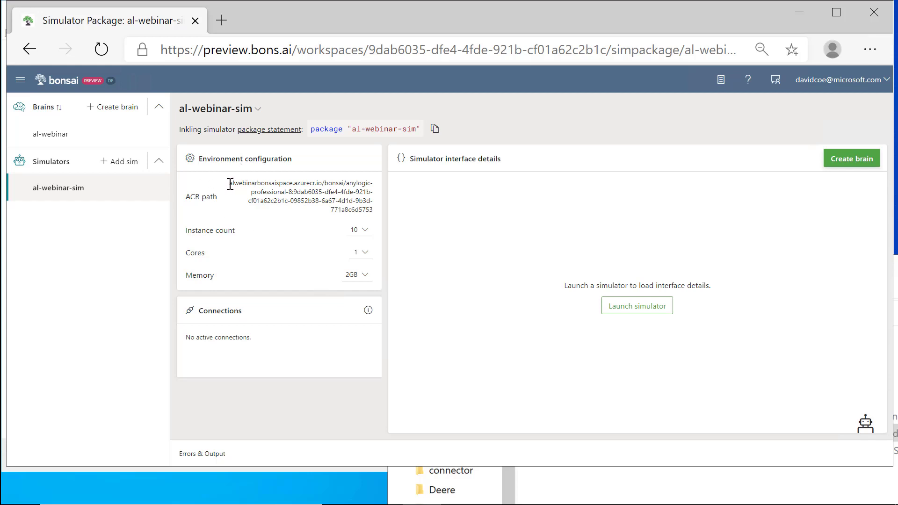
Examine the ACR path of the al-webinar-sim package, highlighting the whole path, the alwebinarbonsaispace part and the .azurecr.io part.
left_click_drag(230, 184, 371, 217)
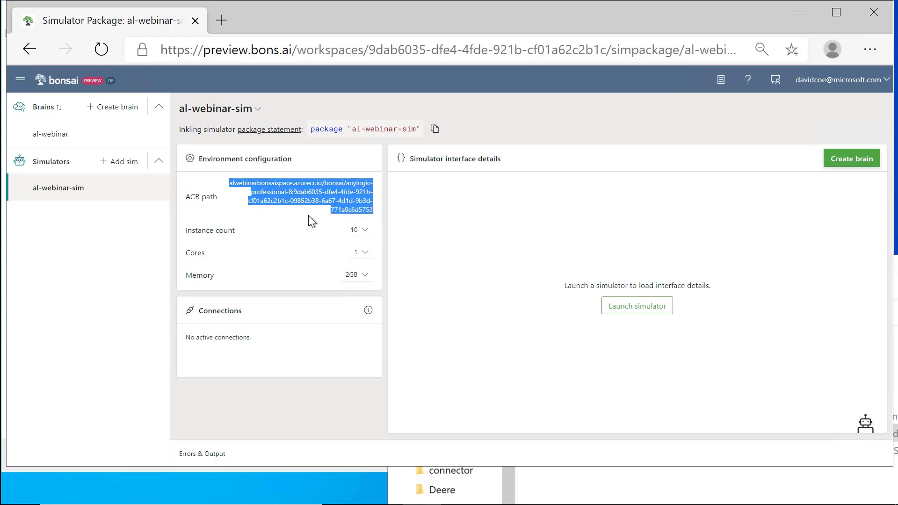
double_click(252, 184)
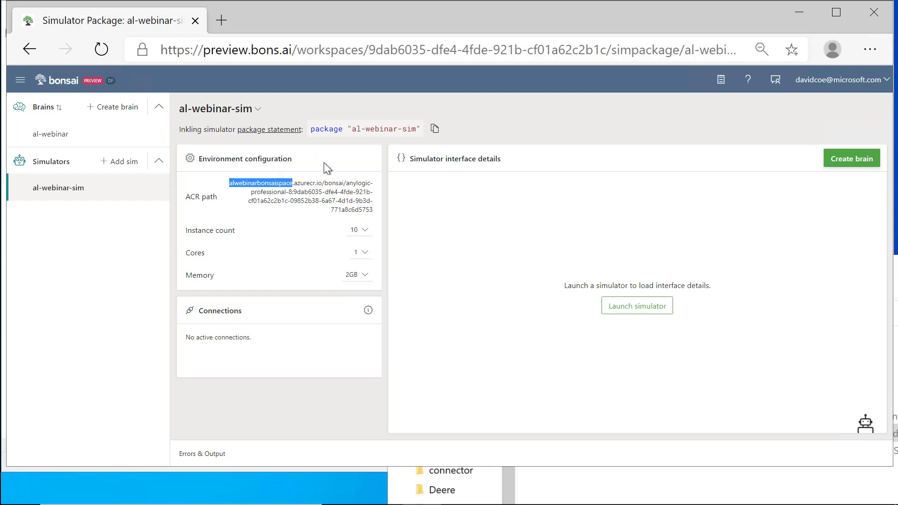
left_click(305, 184)
left_click_drag(300, 184, 322, 183)
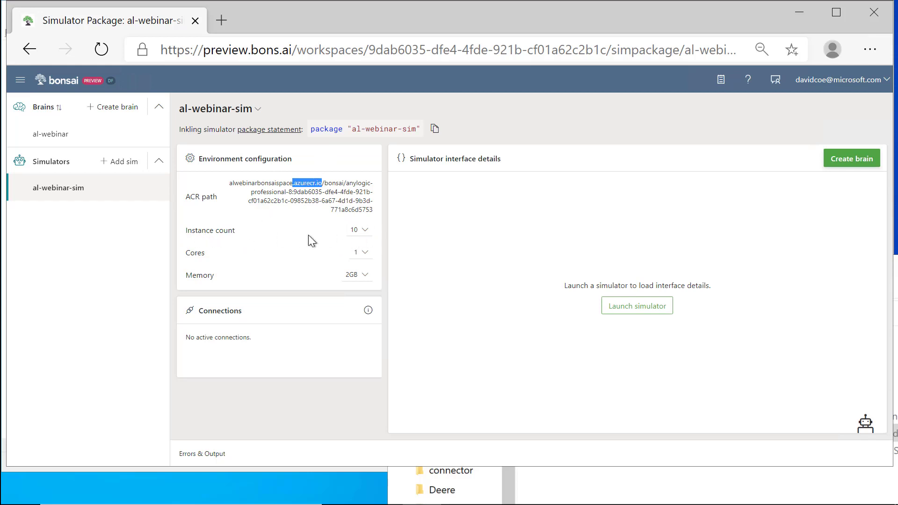
Set the al-webinar-sim instance count to 50 and apply the environment configuration.
left_click(370, 233)
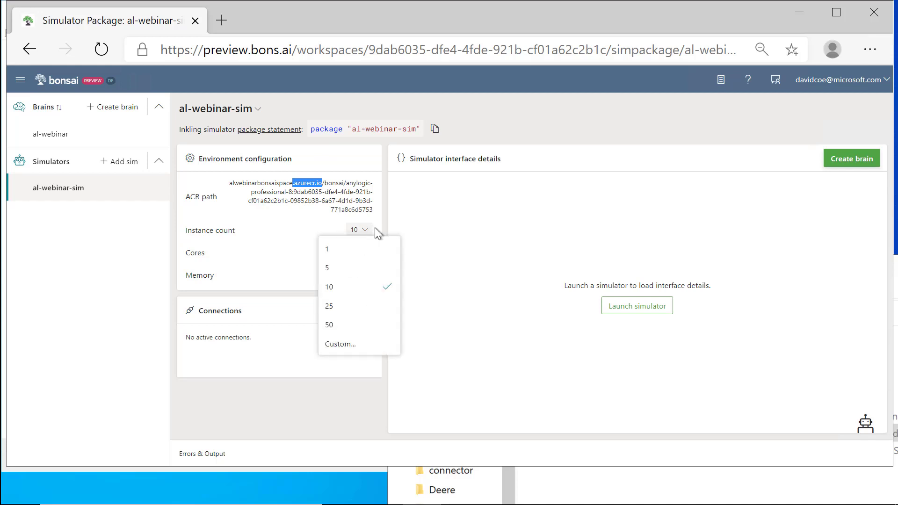
left_click(345, 327)
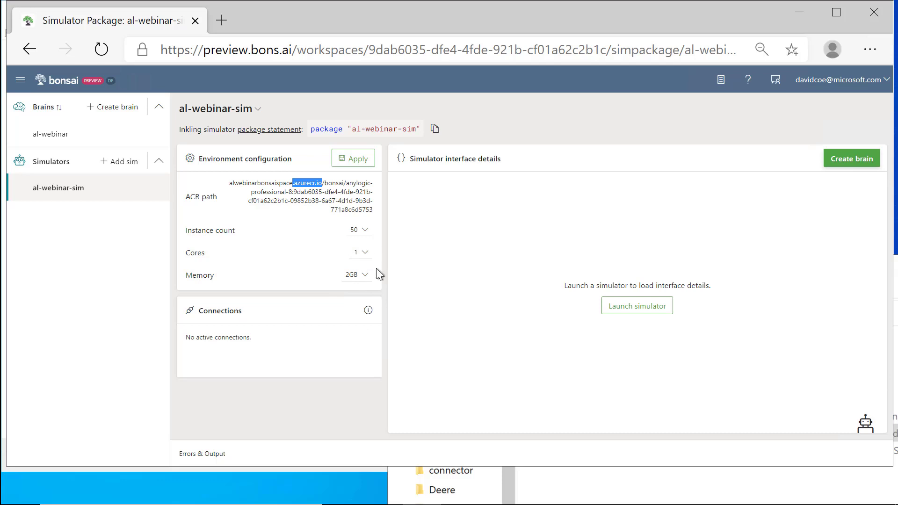
left_click(355, 161)
Copy the al-webinar-sim package statement into the empty Simulator block of the al-webinar brain's Inkling code and start training.
left_click(437, 130)
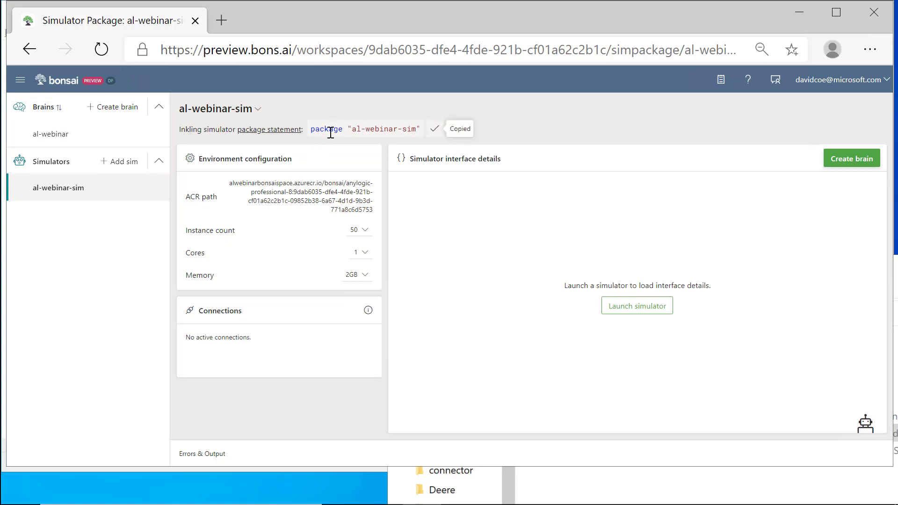
left_click(72, 145)
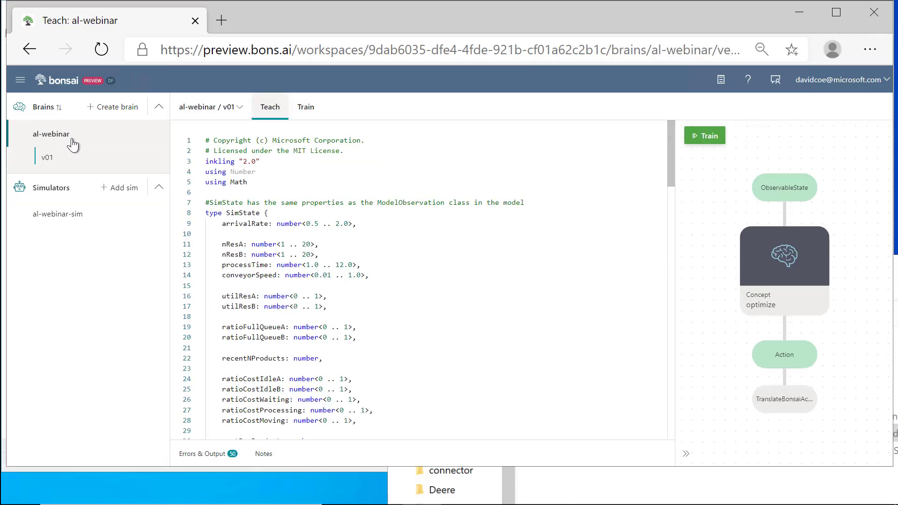
scroll(373, 256, "down", 6)
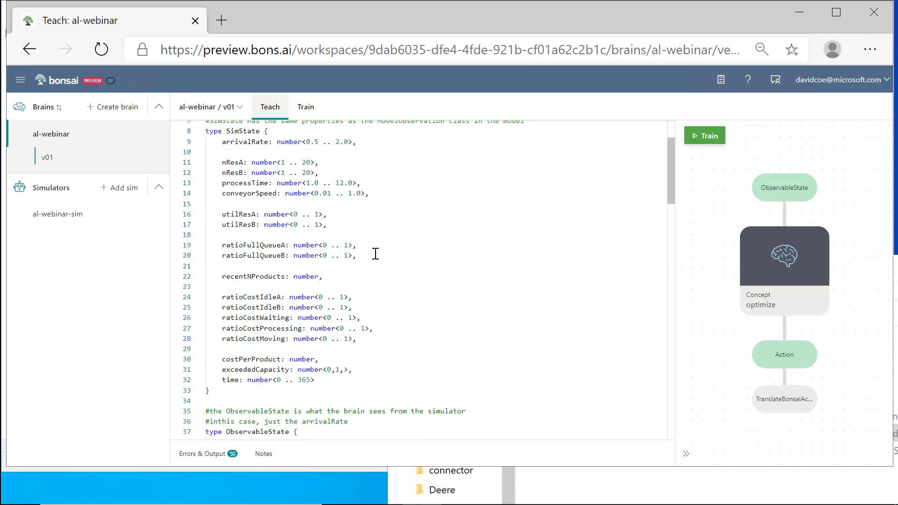
scroll(370, 256, "down", 8)
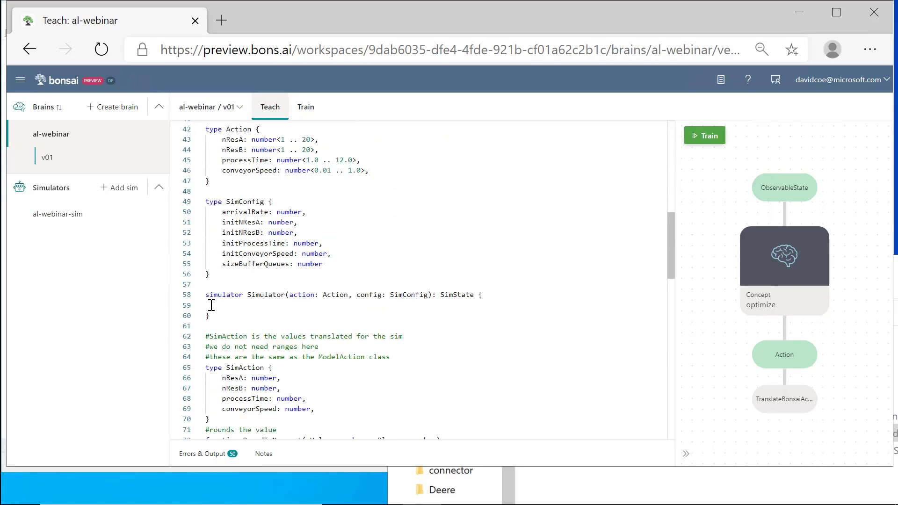
left_click_drag(206, 295, 258, 308)
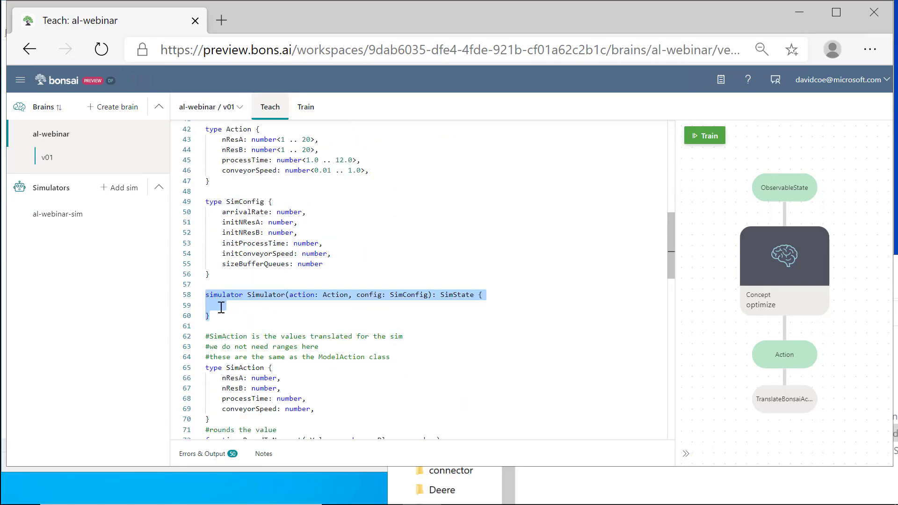
left_click(218, 306)
right_click(245, 307)
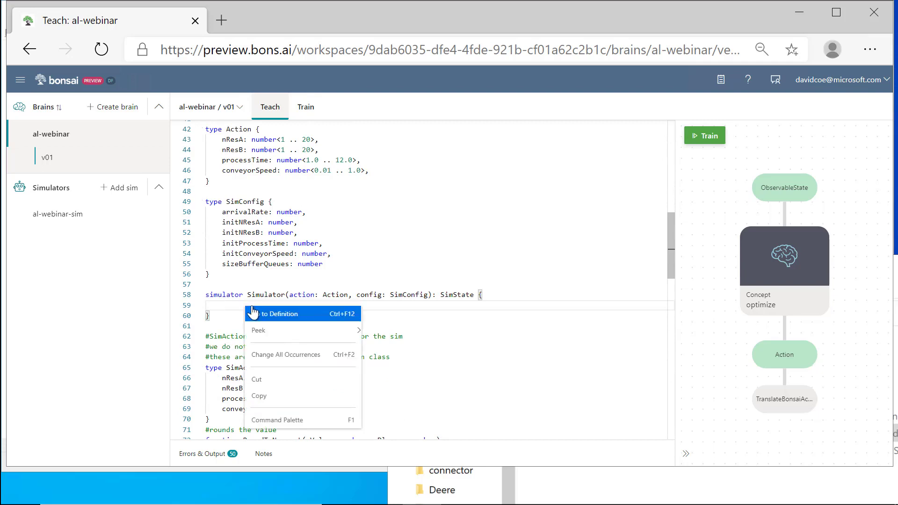
key("Escape")
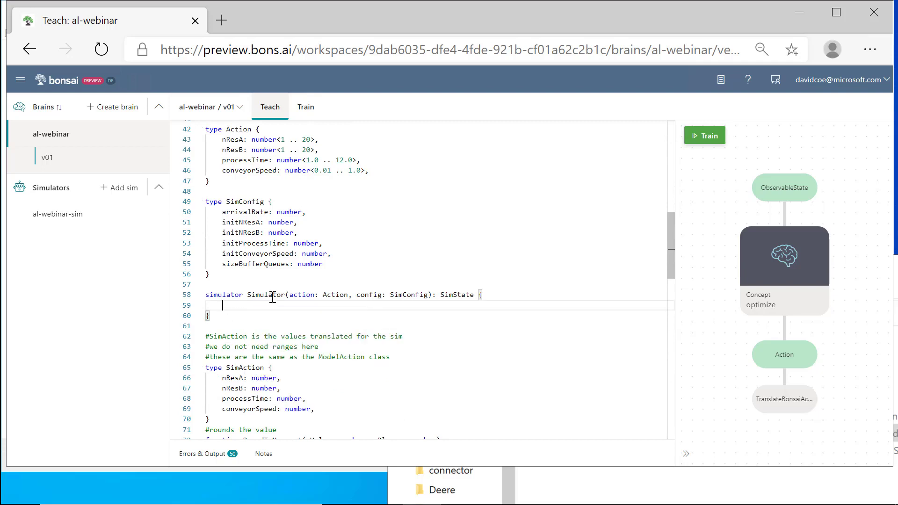
key("ctrl+space")
key("Return")
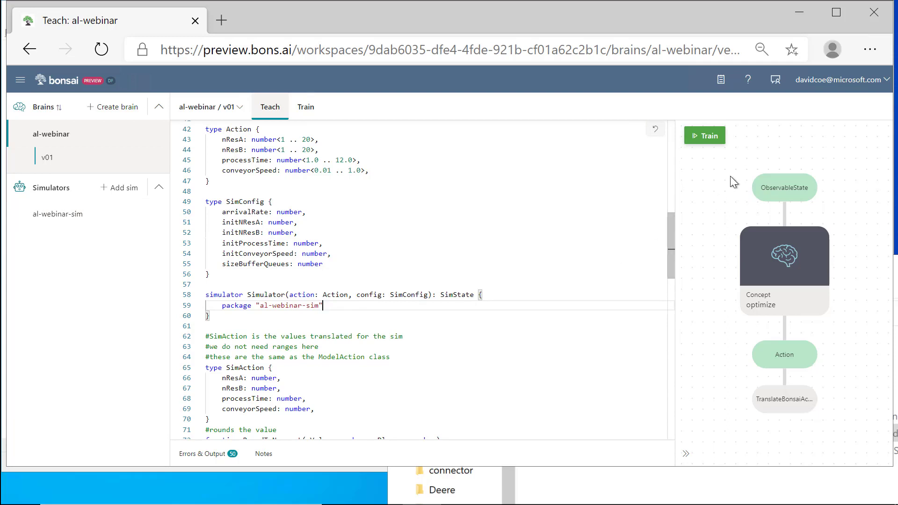
left_click(708, 145)
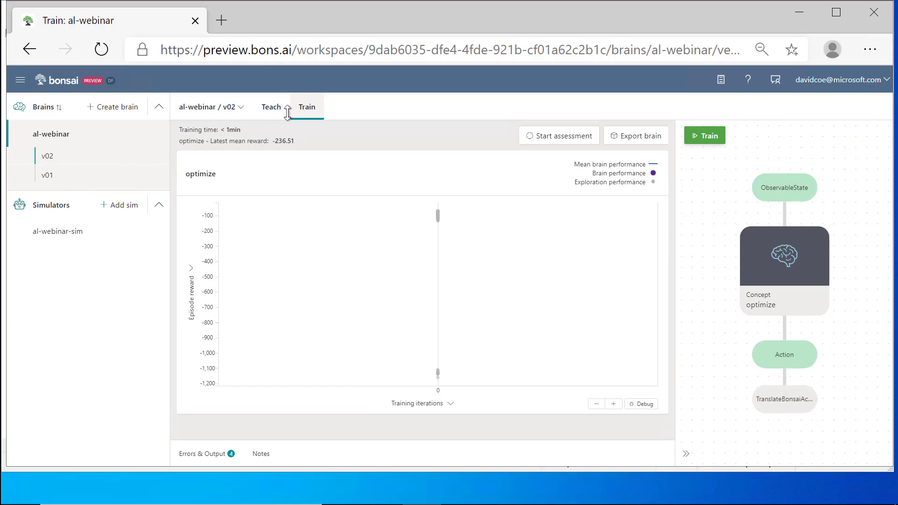
Remove the 0.5 .. 2.0 range from arrivalRate in the SimState type, leaving it a plain number, and restart training.
left_click(271, 106)
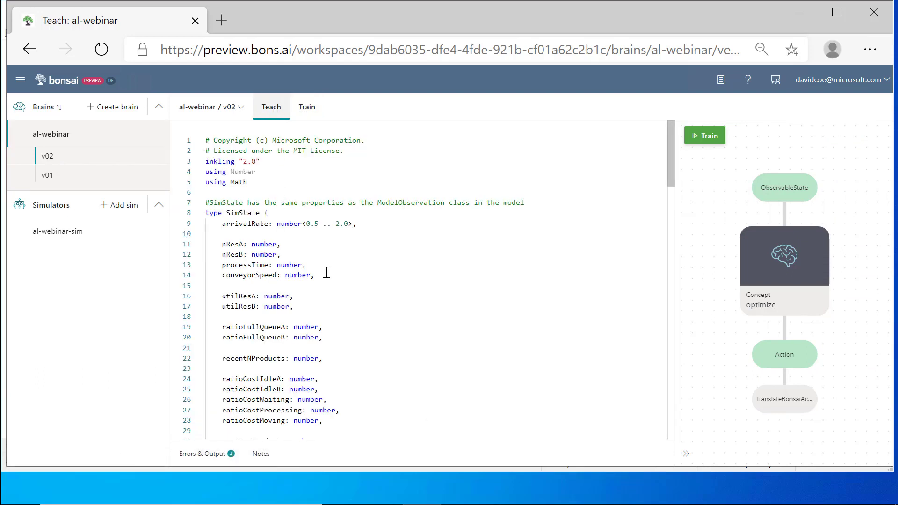
scroll(327, 273, "down", 1)
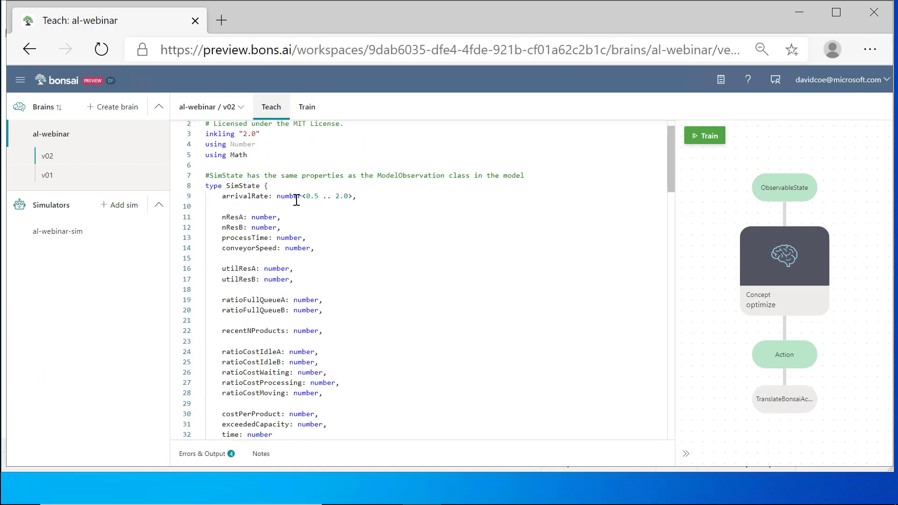
left_click_drag(301, 196, 360, 196)
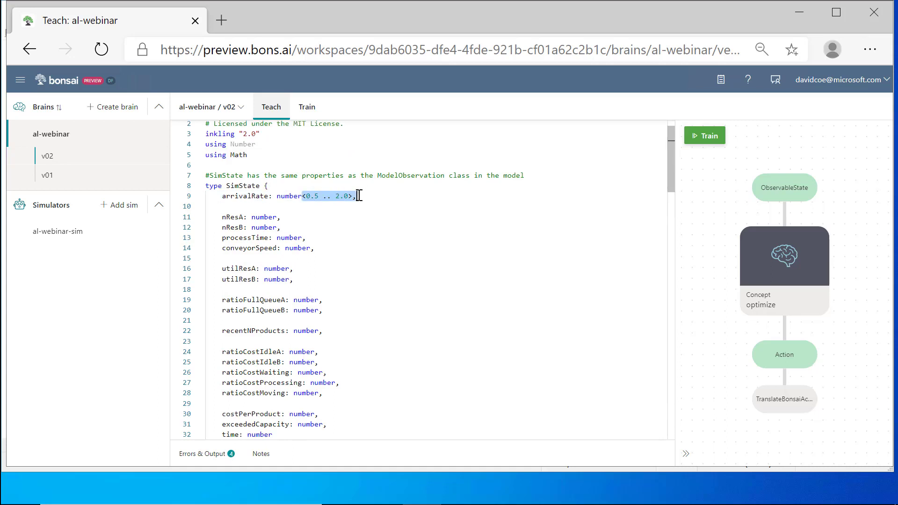
key("BackSpace")
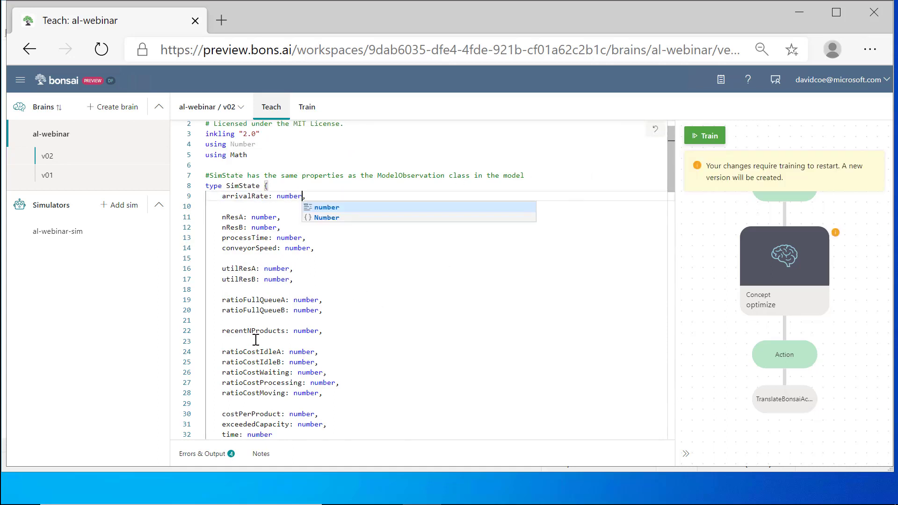
scroll(255, 341, "down", 1)
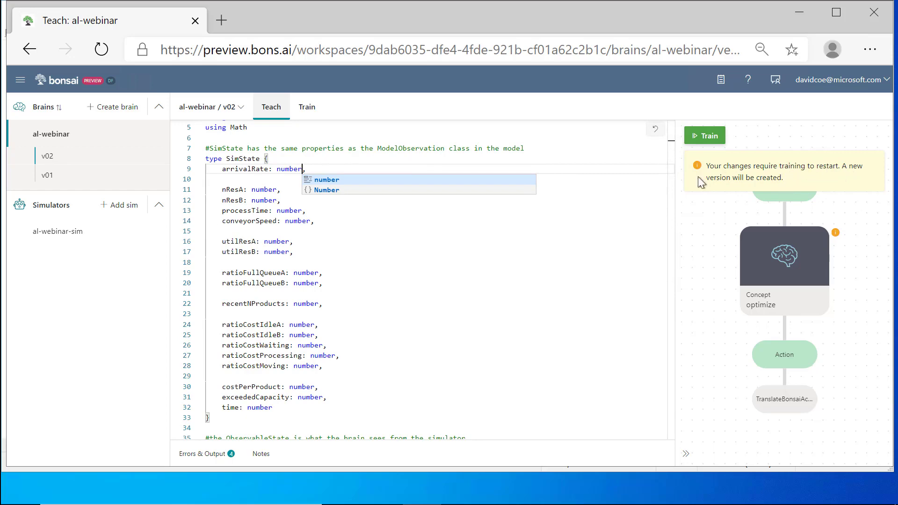
scroll(364, 355, "down", 2)
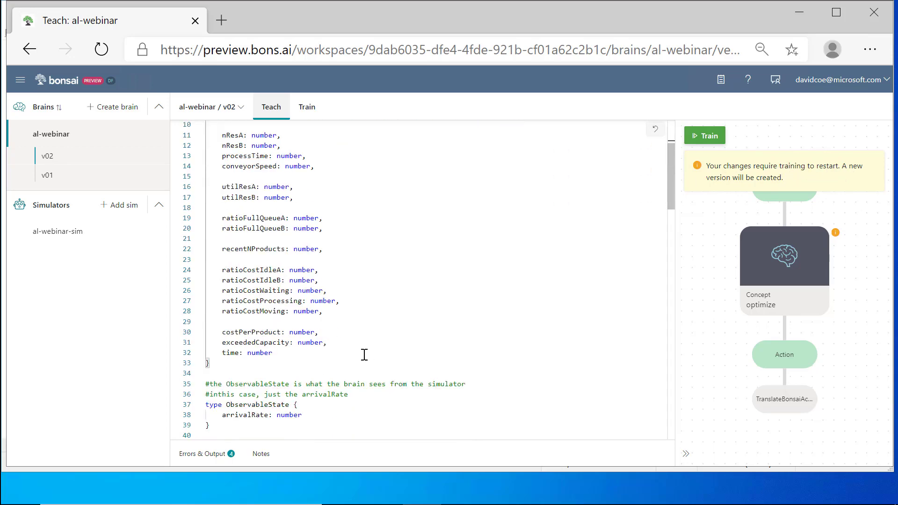
scroll(365, 355, "down", 8)
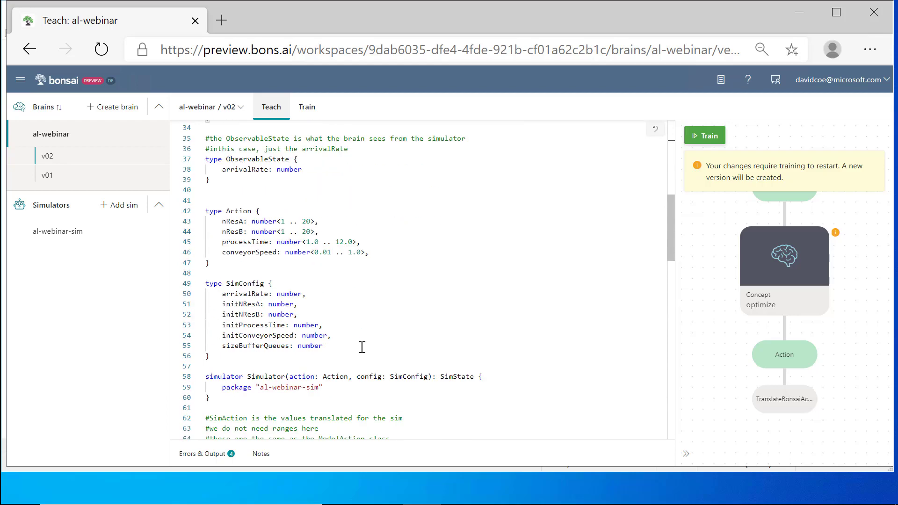
scroll(362, 347, "down", 2)
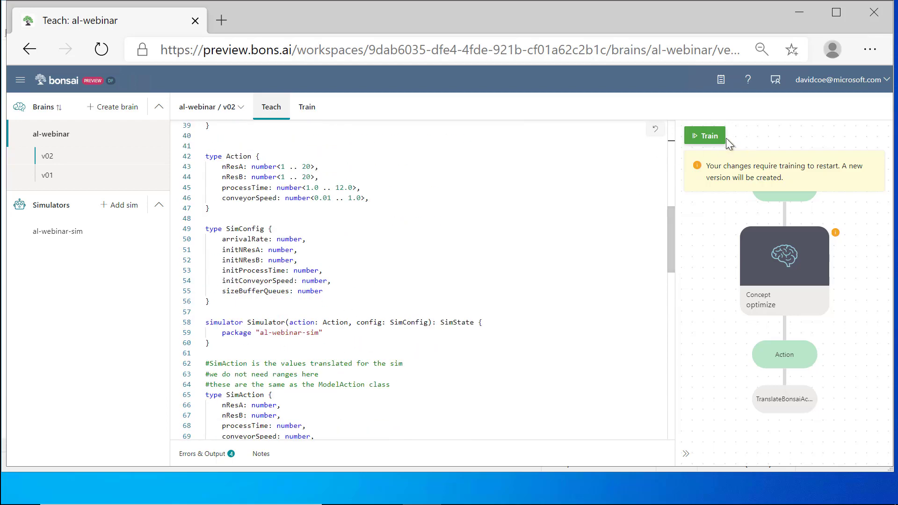
left_click(704, 139)
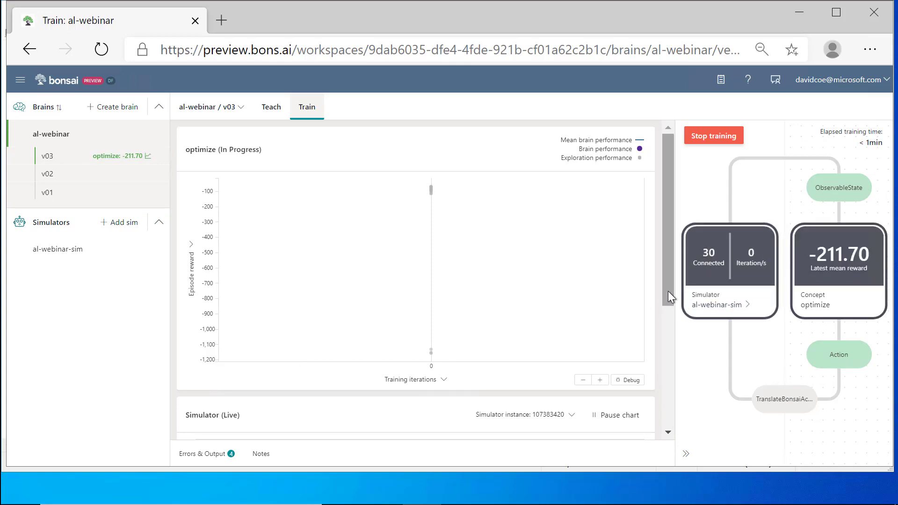
Examine the list of hosted simulator instances available for the live simulator chart, keeping the current instance.
left_click_drag(668, 291, 672, 396)
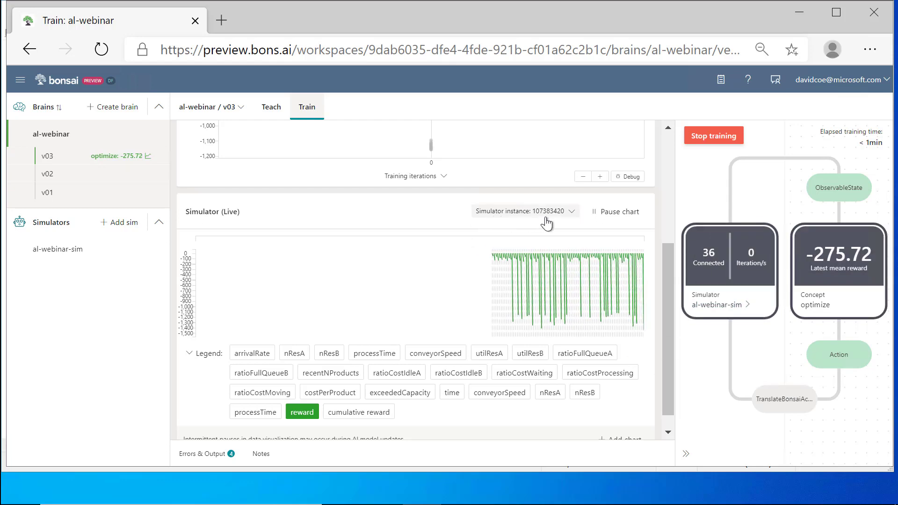
left_click(572, 214)
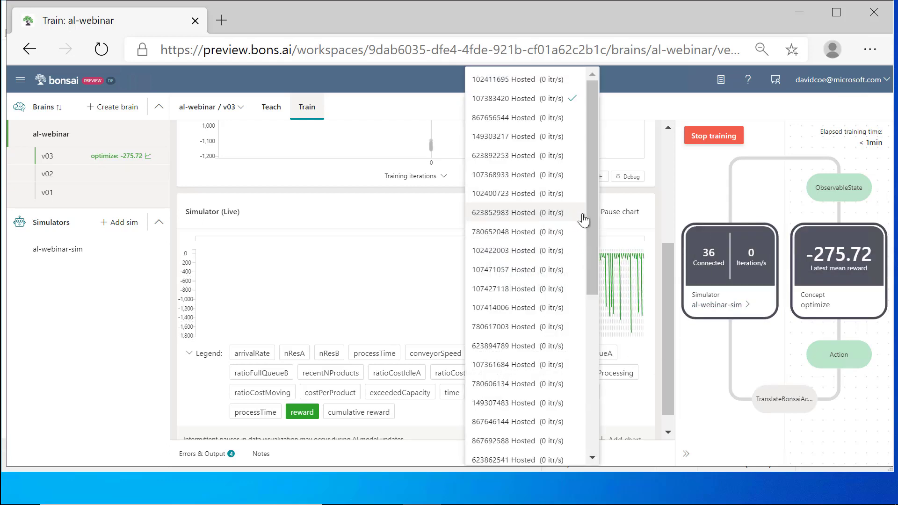
scroll(597, 145, "down", 3)
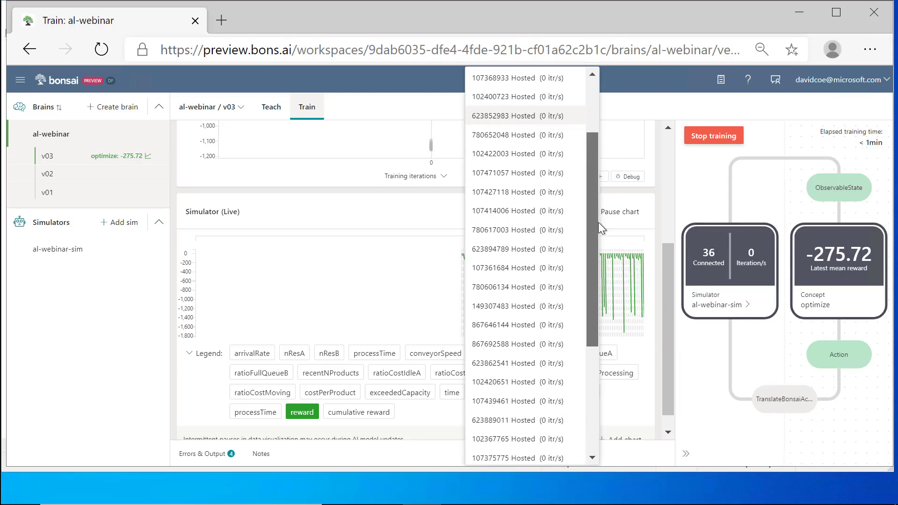
scroll(601, 140, "up", 3)
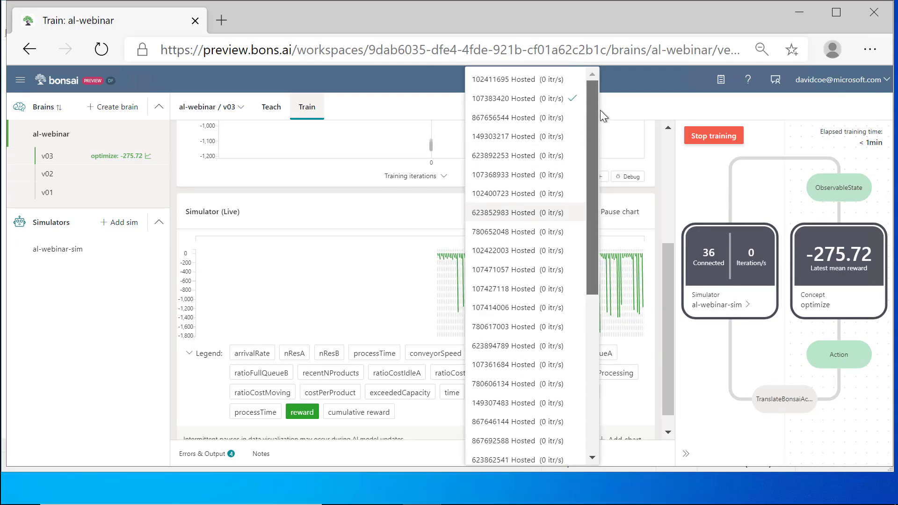
left_click(375, 209)
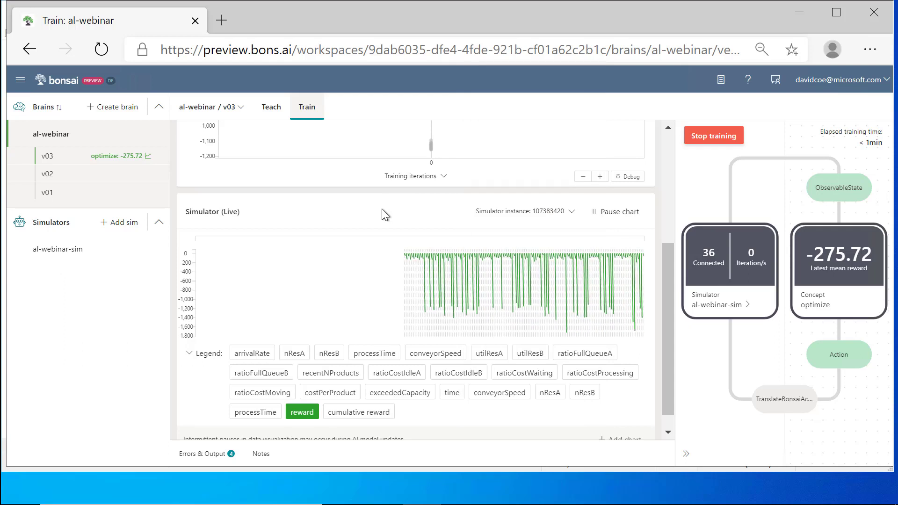
Examine the live reward chart, the simulator's connected count and total iteration rate, and the iteration rate of each hosted instance.
scroll(383, 210, "down", 1)
mouse_move(406, 237)
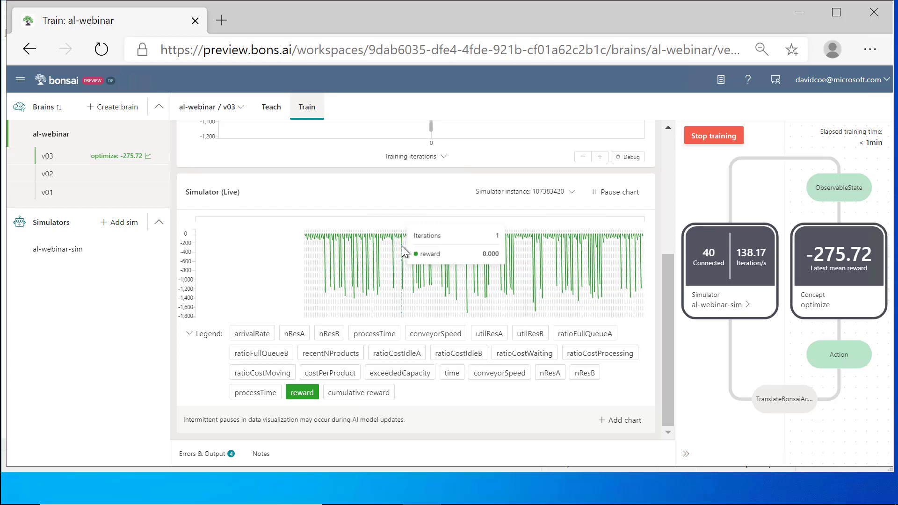
mouse_move(759, 260)
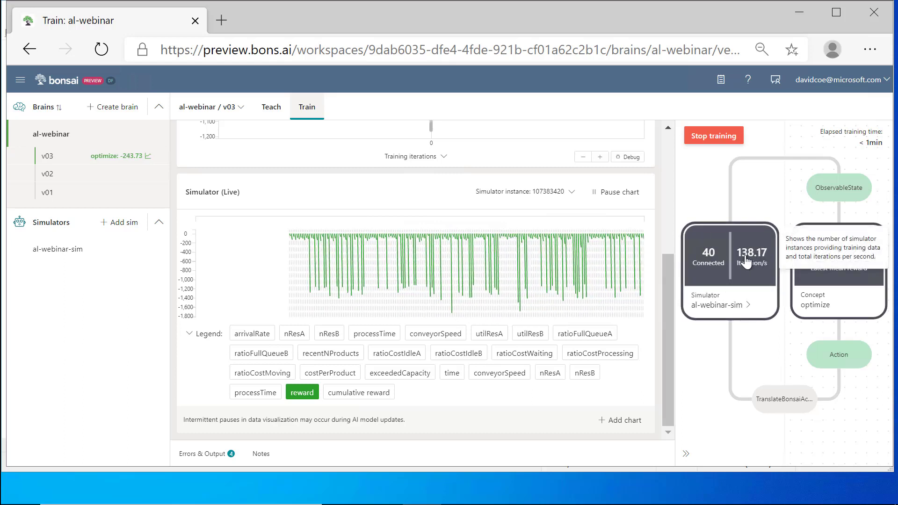
left_click(572, 193)
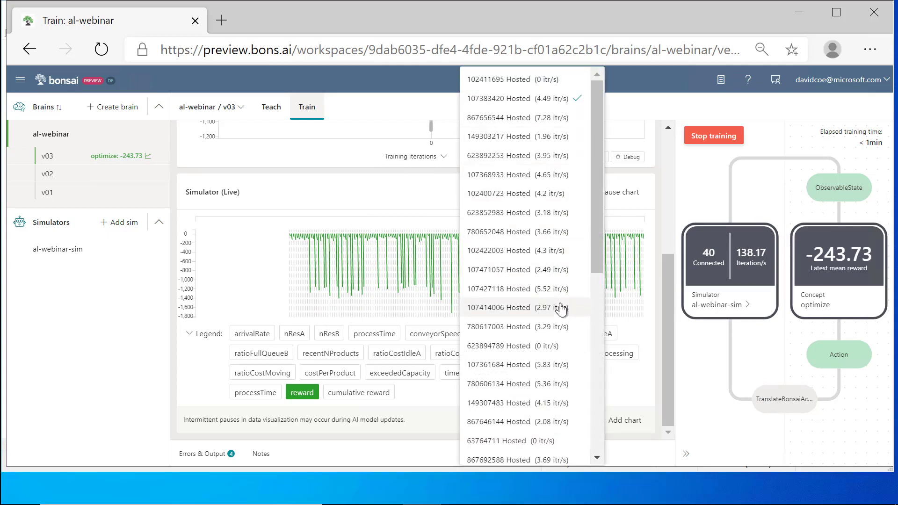
left_click(667, 269)
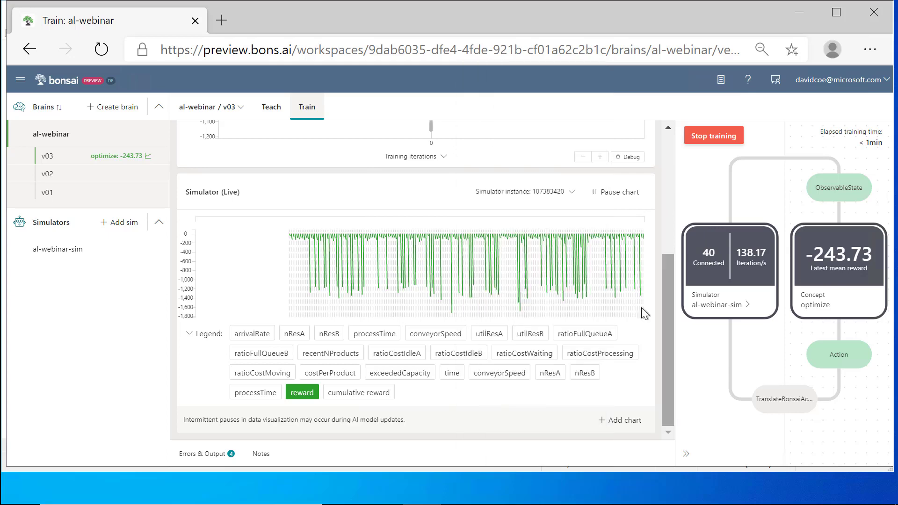
Add a chart of arrivalRate beneath the live reward chart and compare the two.
left_click(621, 423)
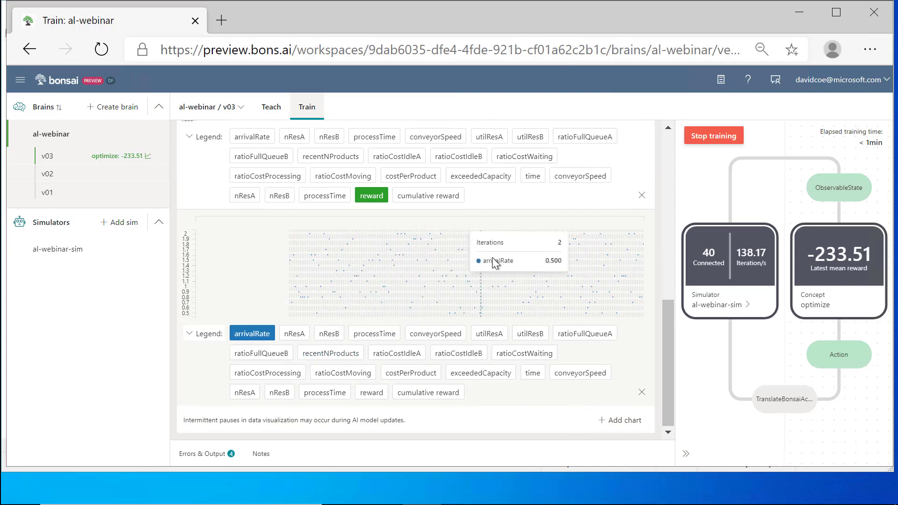
scroll(492, 263, "up", 2)
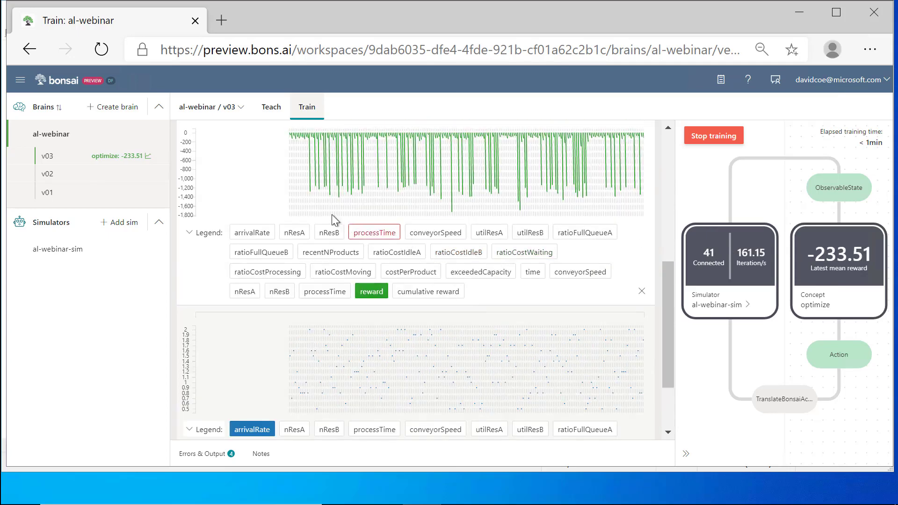
mouse_move(290, 209)
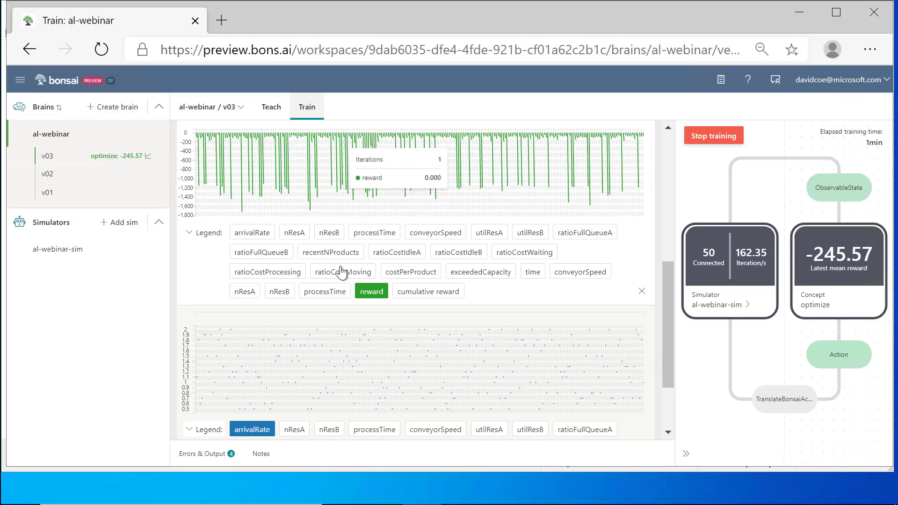
scroll(672, 372, "down", 2)
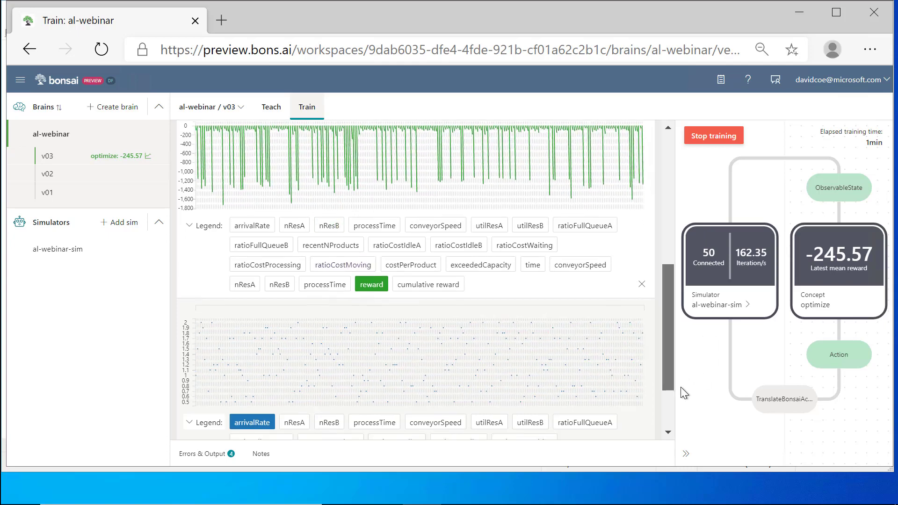
Add a third live simulator chart and replace its arrivalRate series with processTime, conveyorSpeed, utilResA and utilResB.
left_click(632, 421)
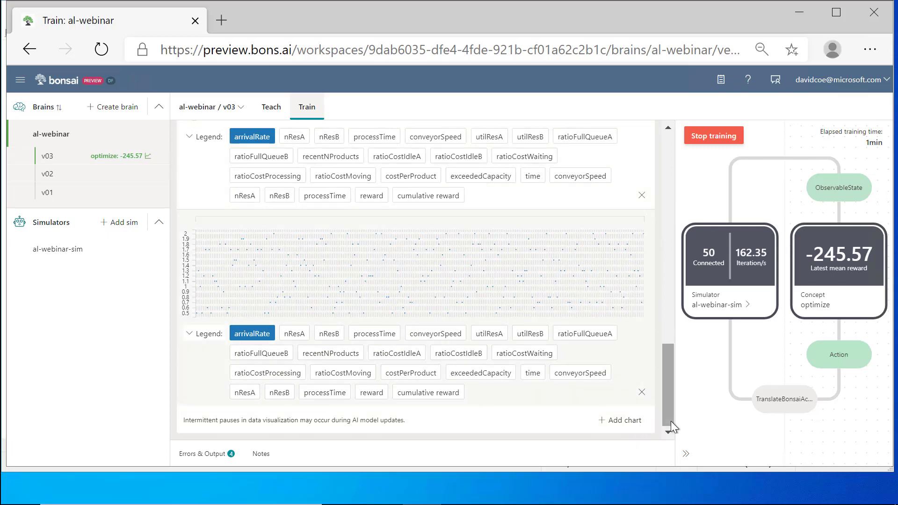
left_click(258, 334)
left_click(377, 336)
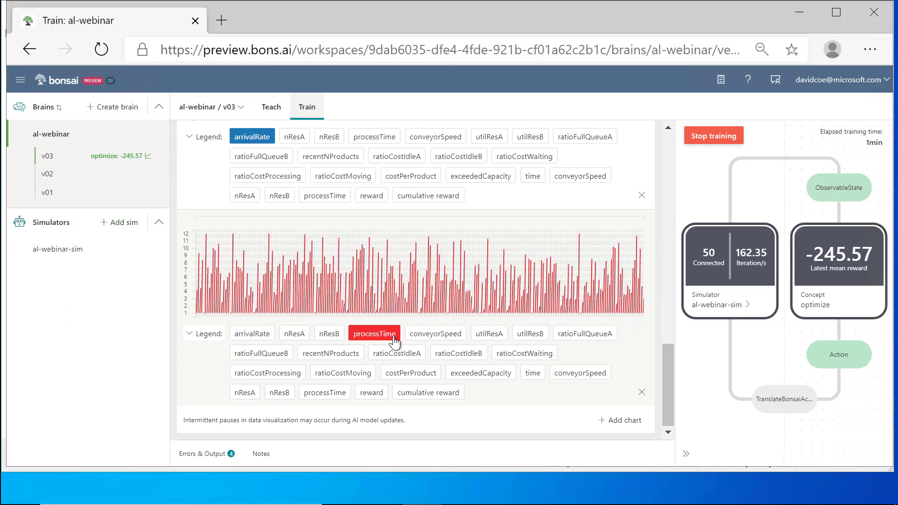
left_click(458, 335)
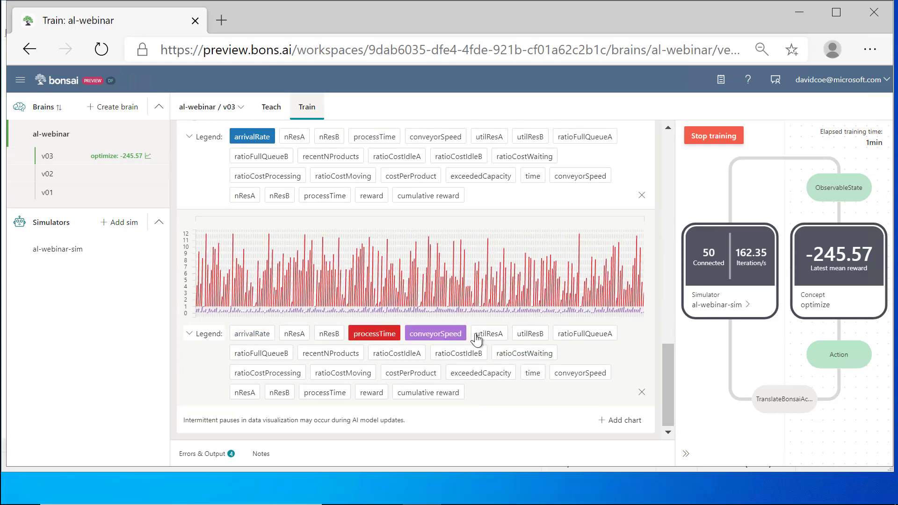
left_click(490, 335)
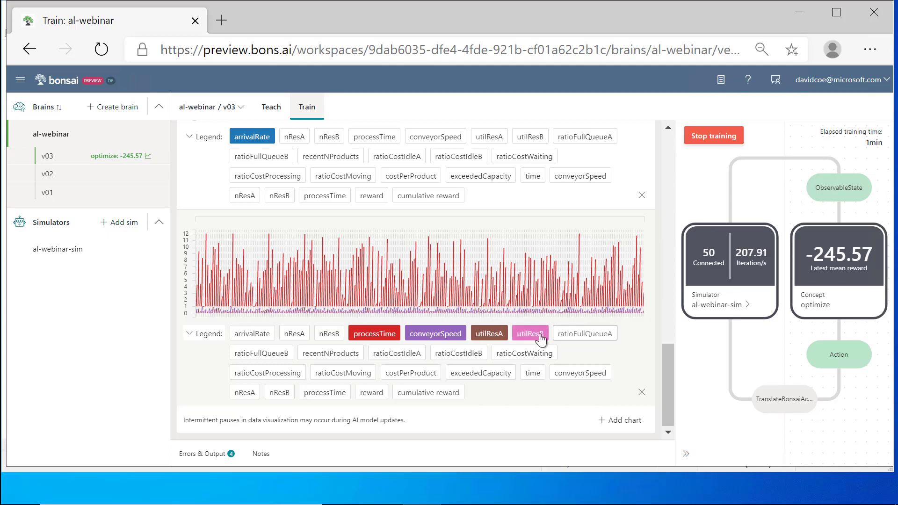
Remove processTime, conveyorSpeed, utilResA and utilResB from the third live simulator chart and plot only cumulative reward.
left_click(568, 337)
left_click(381, 337)
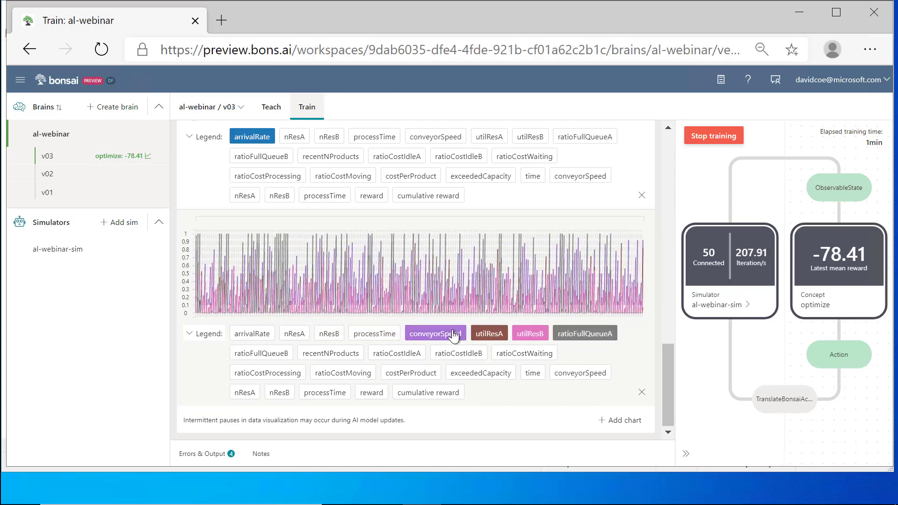
left_click(436, 334)
left_click(489, 335)
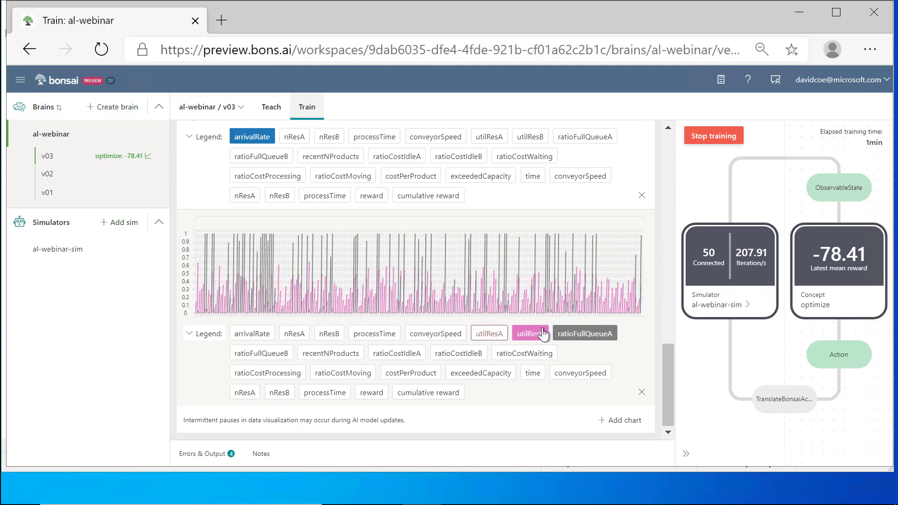
left_click(583, 333)
left_click(426, 394)
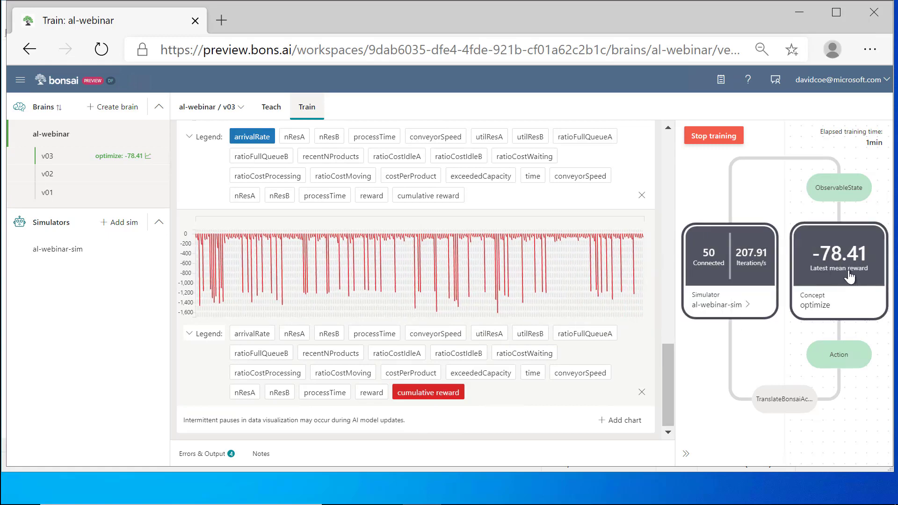
Examine the live cumulative reward and arrivalRate charts alongside the optimize concept's latest mean reward.
mouse_move(839, 304)
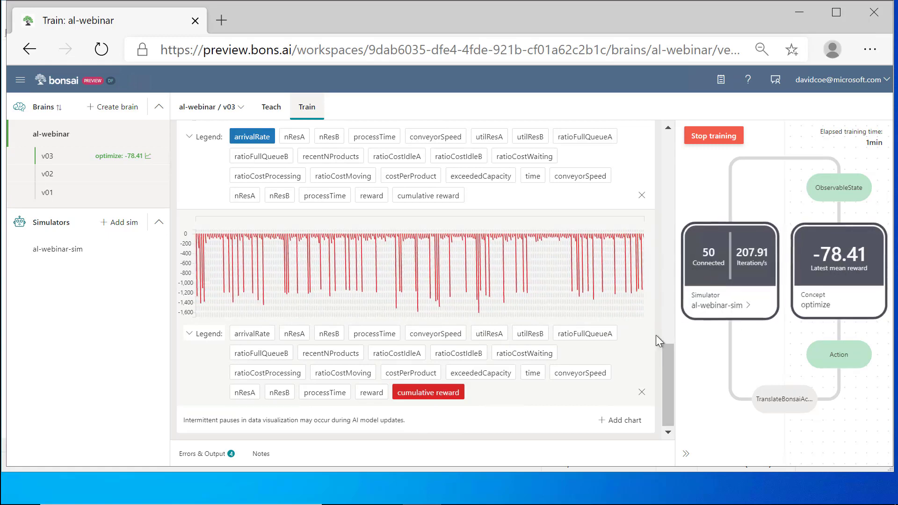
left_click_drag(666, 356, 675, 321)
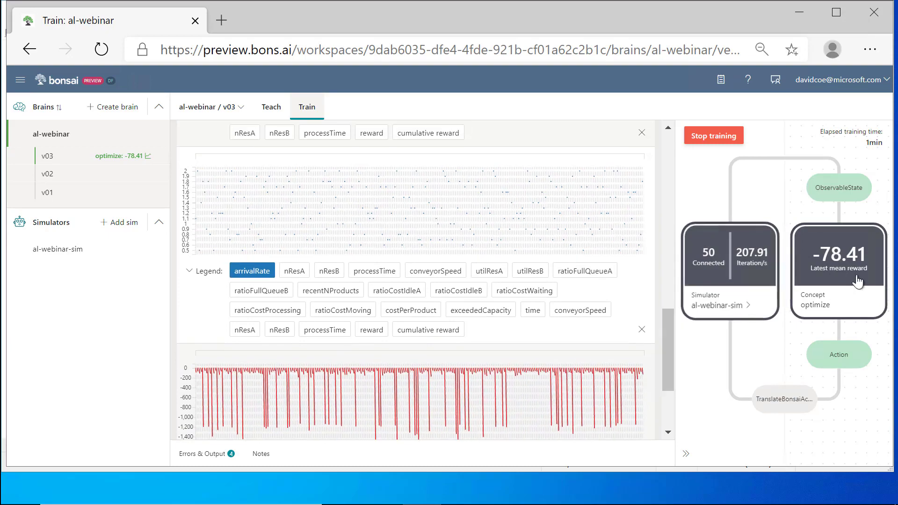
mouse_move(850, 267)
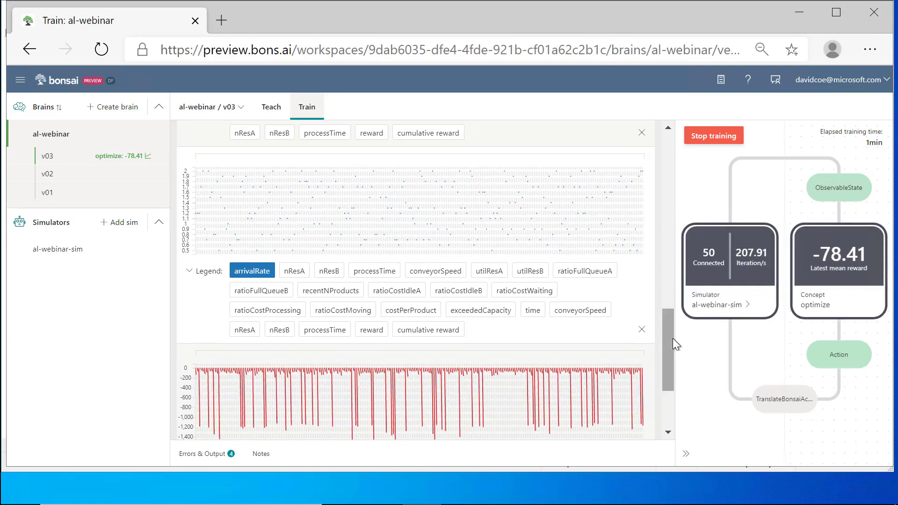
left_click_drag(673, 338, 693, 154)
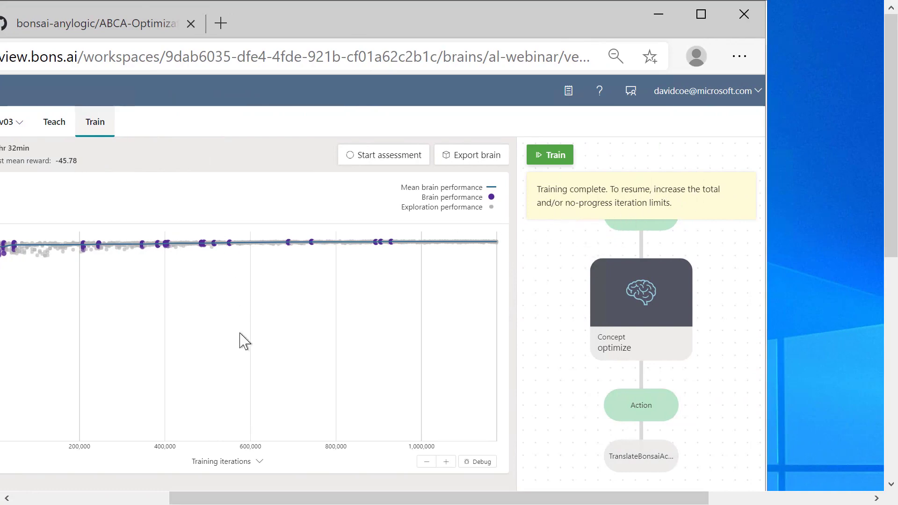
Zoom in on the completed optimize training plot and examine the episode rewards over the final training iterations.
left_click_drag(338, 501, 252, 495)
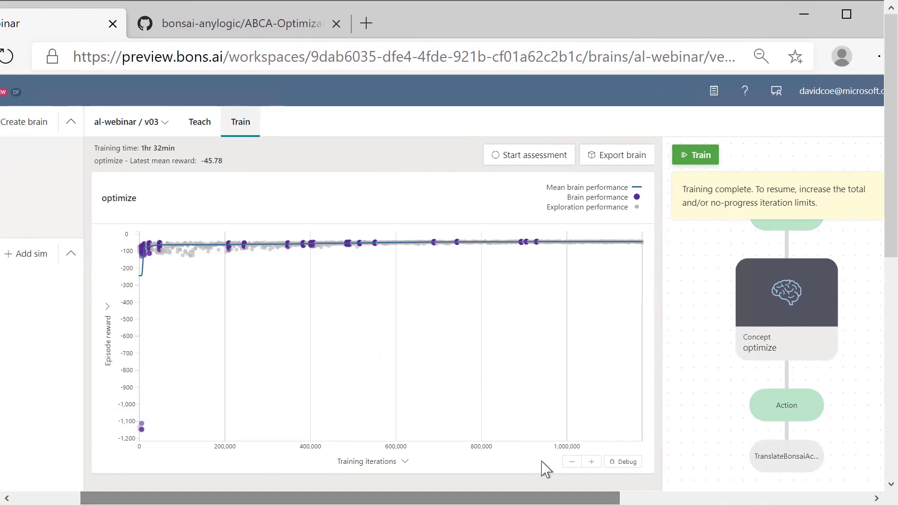
left_click(592, 462)
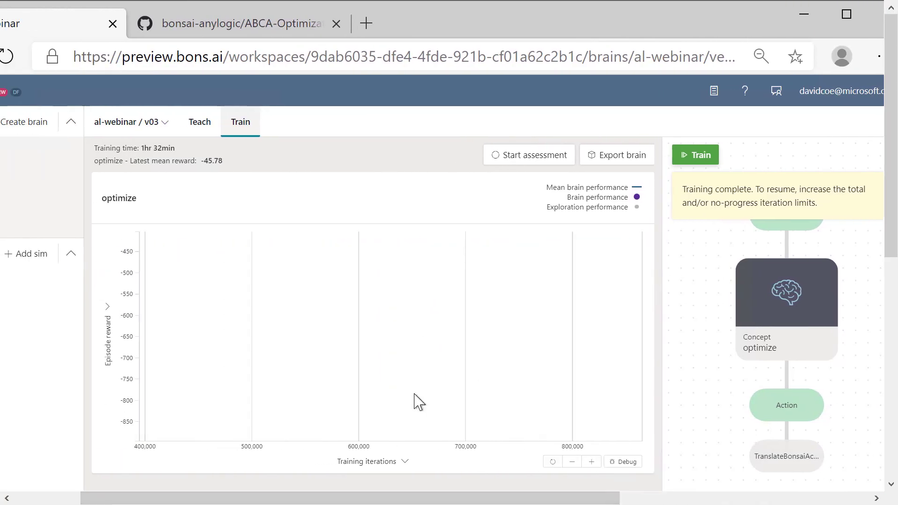
scroll(412, 431, "down", 3)
scroll(346, 411, "up", 3)
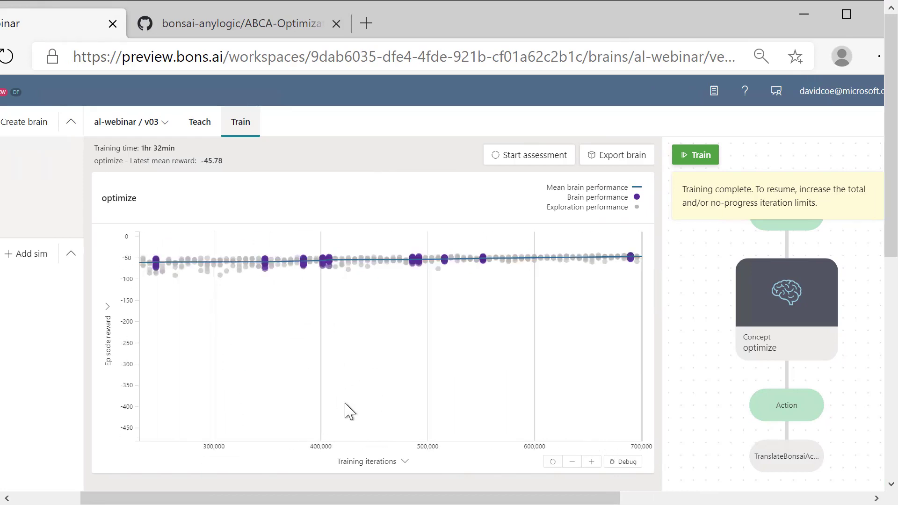
left_click_drag(625, 283, 356, 337)
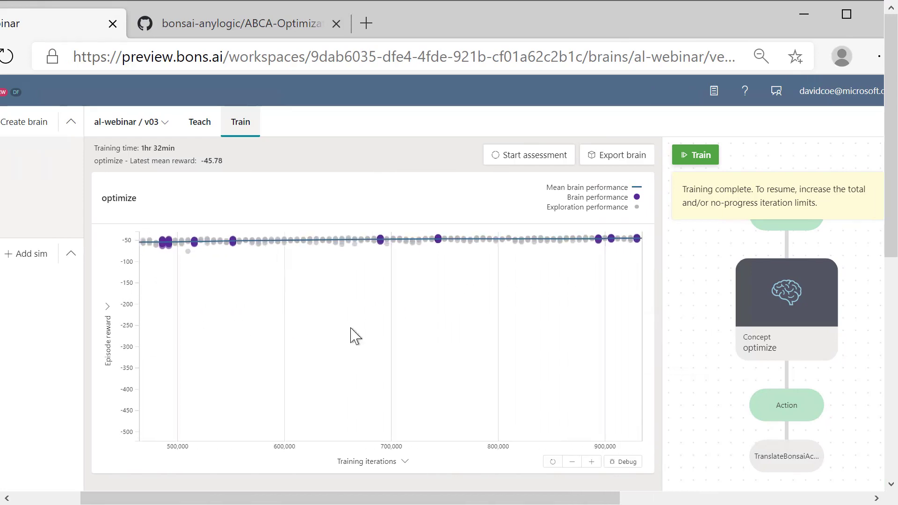
left_click_drag(627, 284, 367, 341)
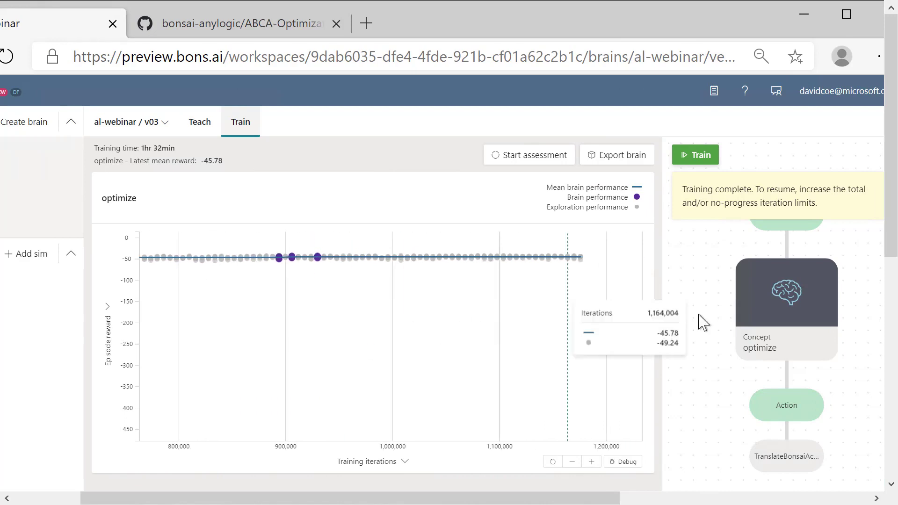
left_click_drag(552, 309, 520, 307)
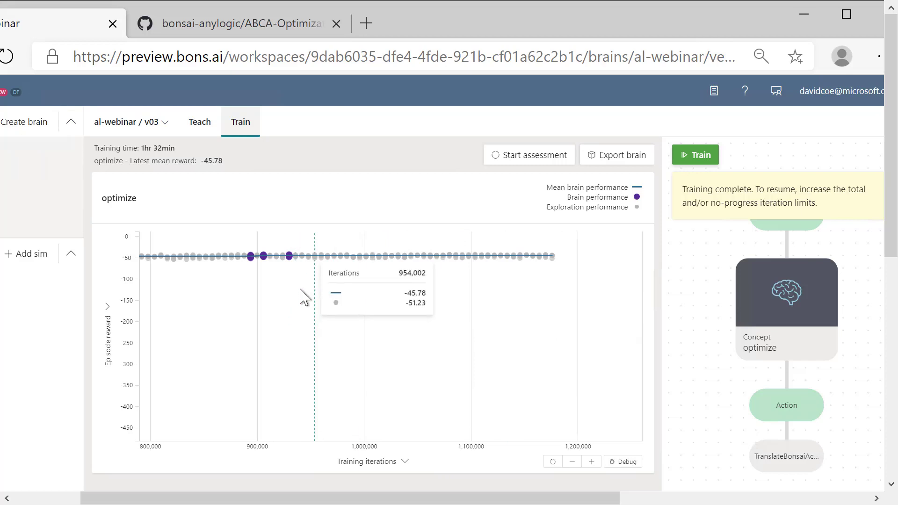
left_click_drag(293, 287, 331, 303)
mouse_move(331, 295)
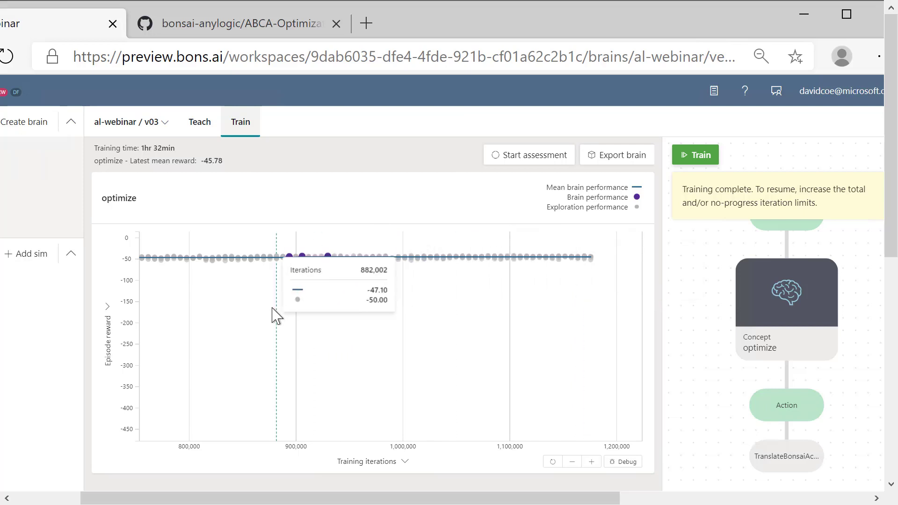
Examine the brain and exploration performance in the earliest iterations of the optimize training plot at closer zoom.
left_click_drag(271, 311, 419, 335)
left_click_drag(190, 296, 513, 373)
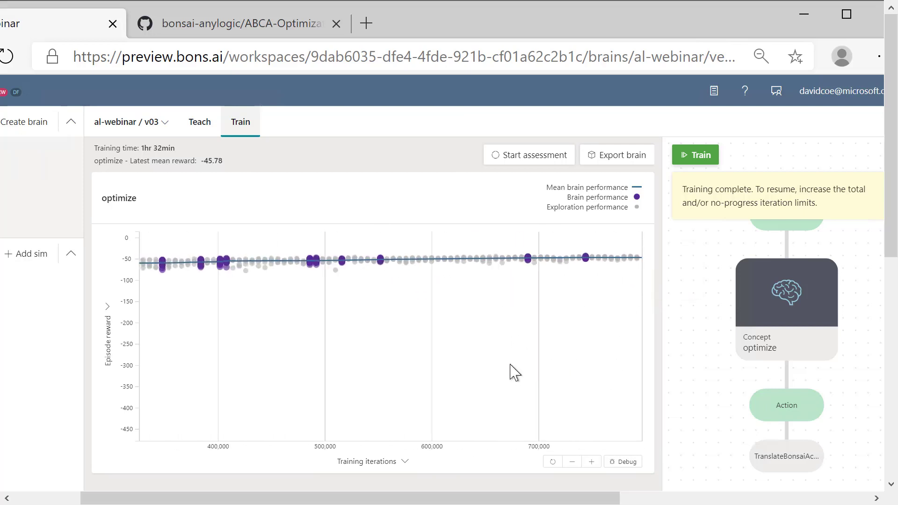
left_click_drag(253, 325, 551, 337)
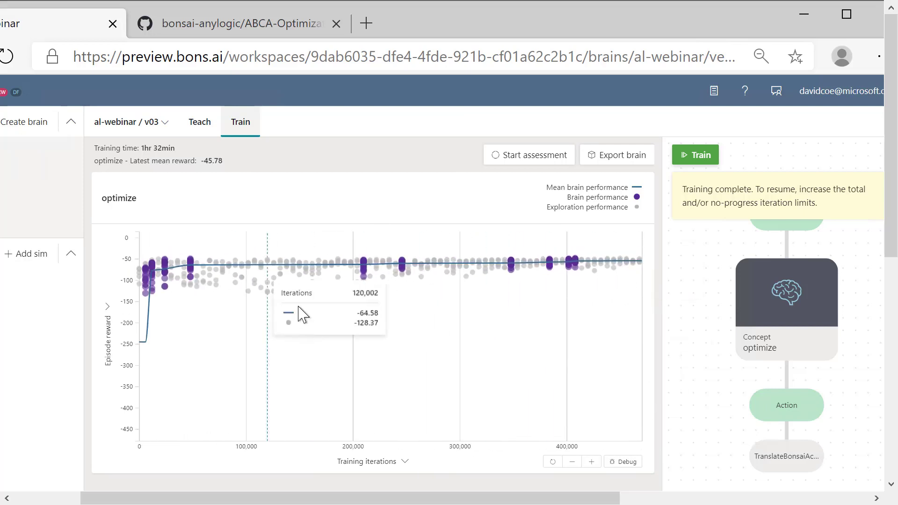
left_click(592, 462)
left_click_drag(337, 355, 546, 397)
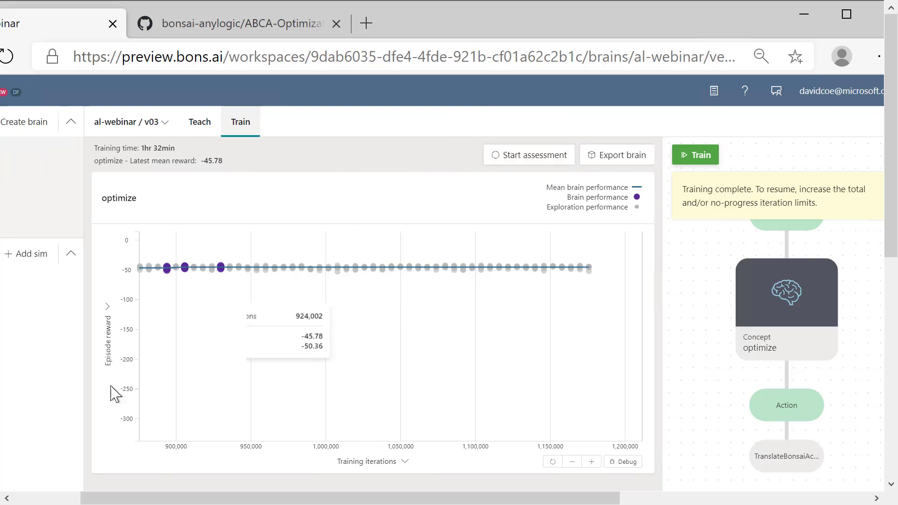
Start exporting the trained v03 brain and set its exported display name to al-webinar-v03.
left_click_drag(89, 499, 23, 498)
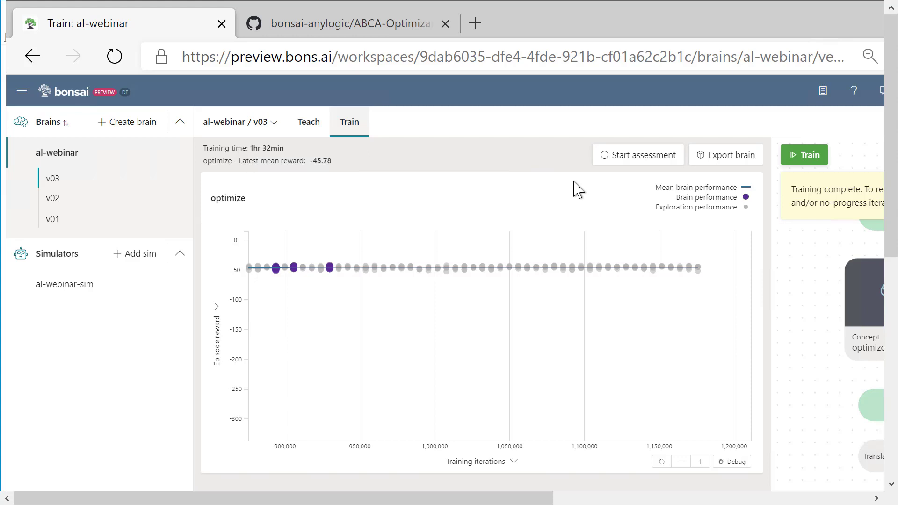
left_click(730, 170)
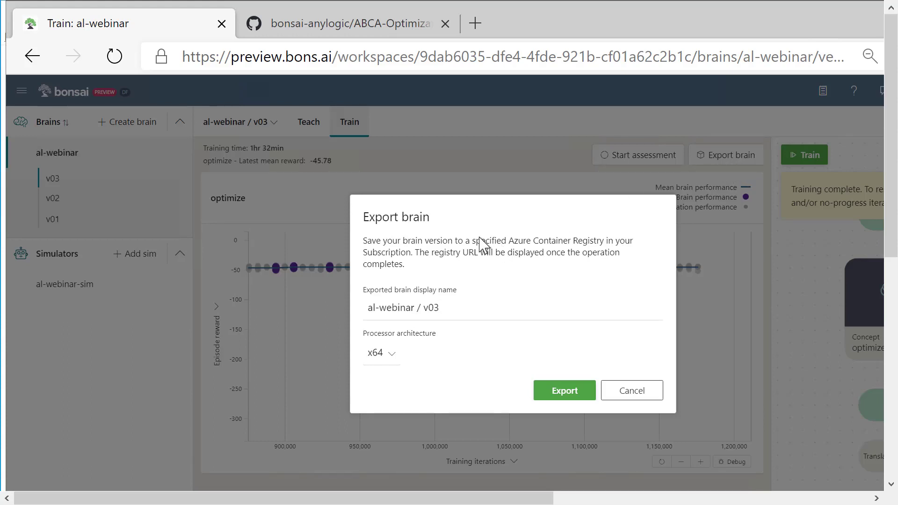
left_click_drag(410, 308, 457, 300)
left_click(458, 298)
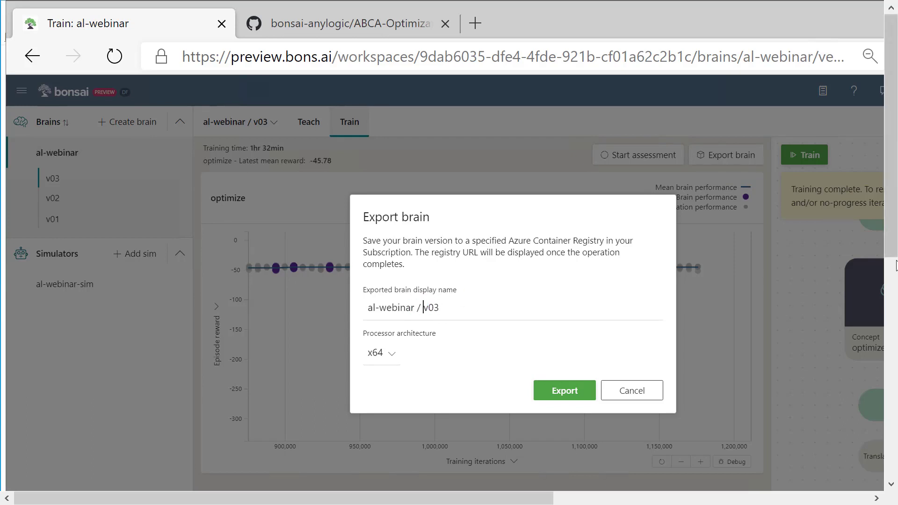
key("BackSpace")
key("BackSpace")
key("BackSpace")
type("-")
Keep x64 as the processor architecture and export the brain.
left_click(392, 361)
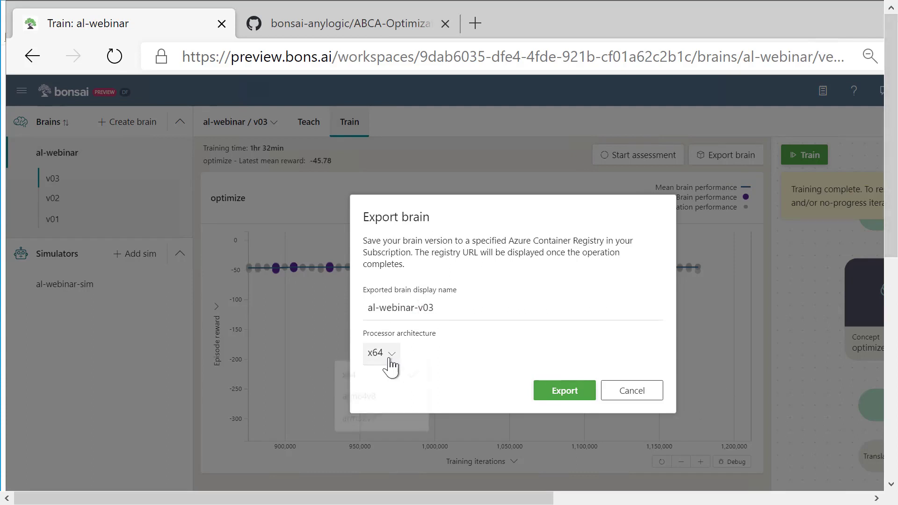
left_click(476, 361)
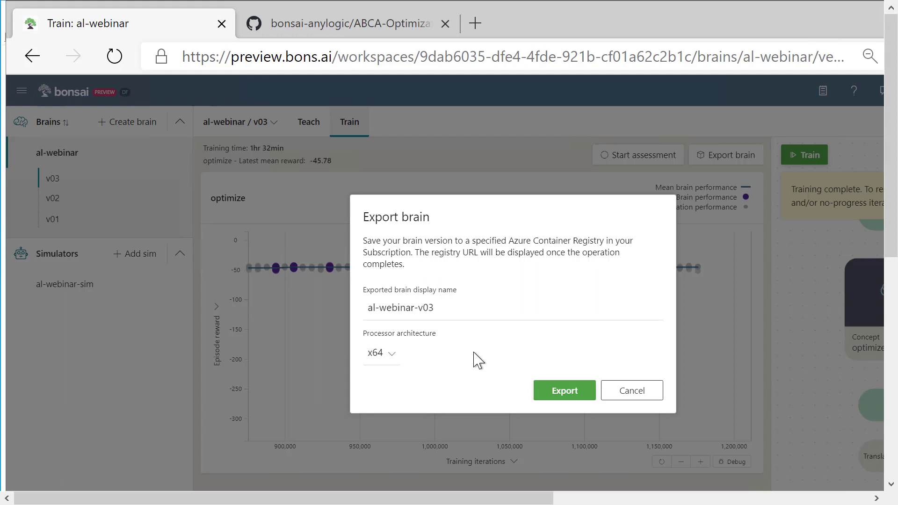
left_click(565, 391)
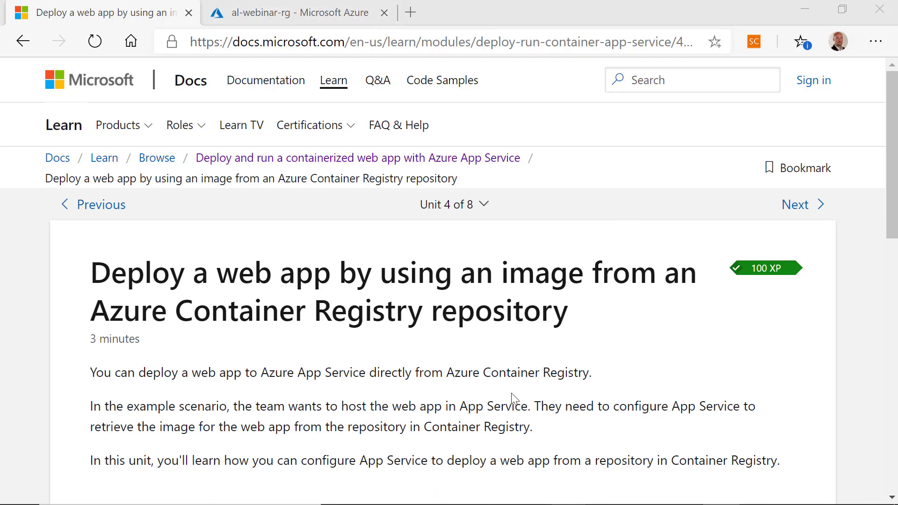
Switch to the Azure portal and start a new Web App named alwebinar in the al-webinar-rg resource group.
left_click(305, 17)
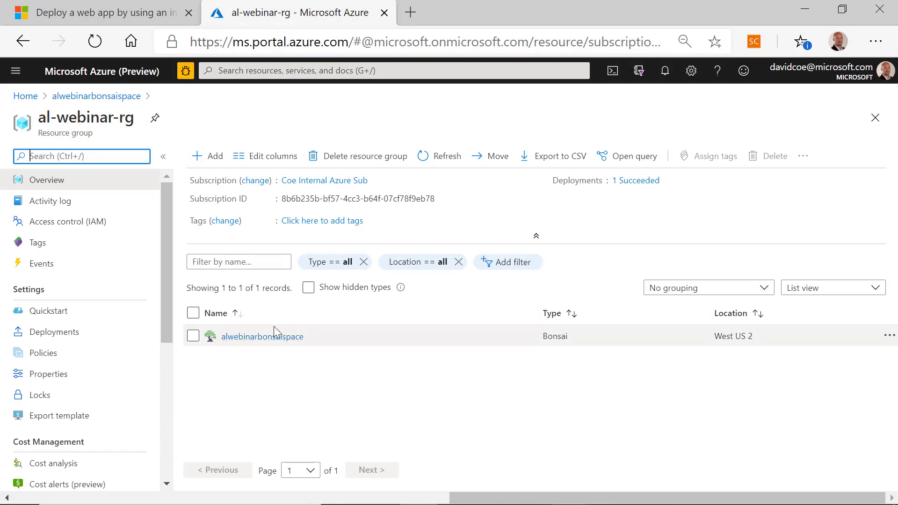
left_click(216, 159)
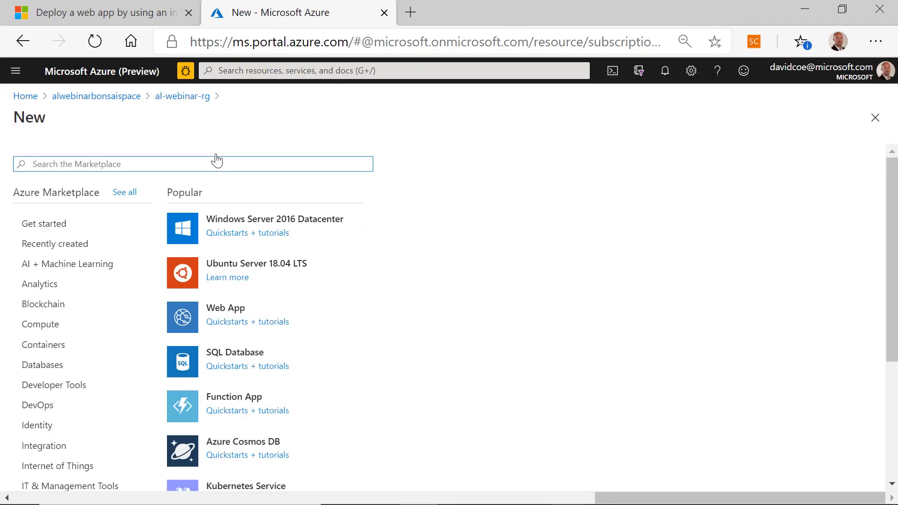
left_click(242, 315)
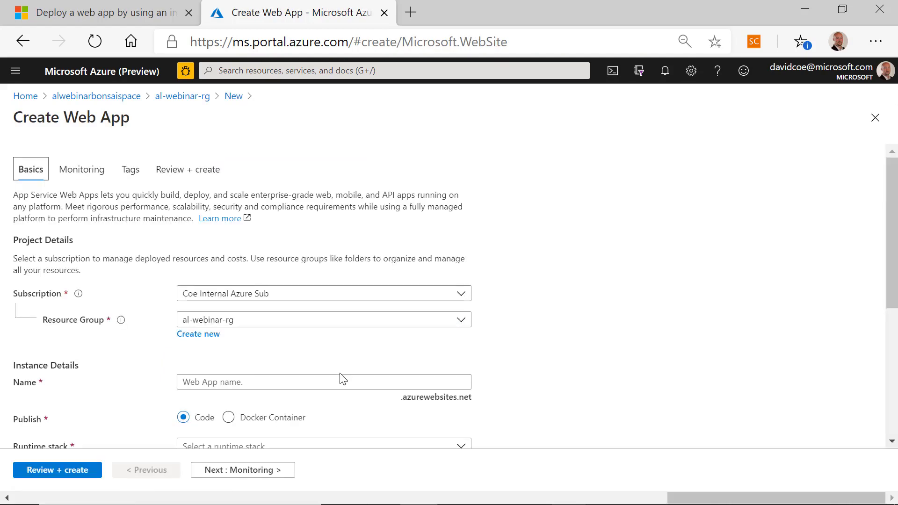
left_click(343, 381)
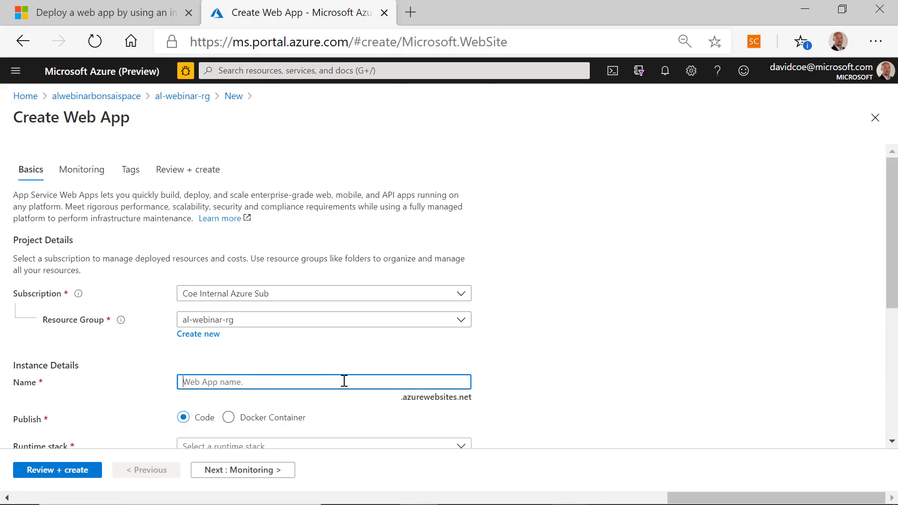
type("alwebinar")
Set the web app to publish as a Docker Container in the West US 2 region.
scroll(571, 356, "down", 3)
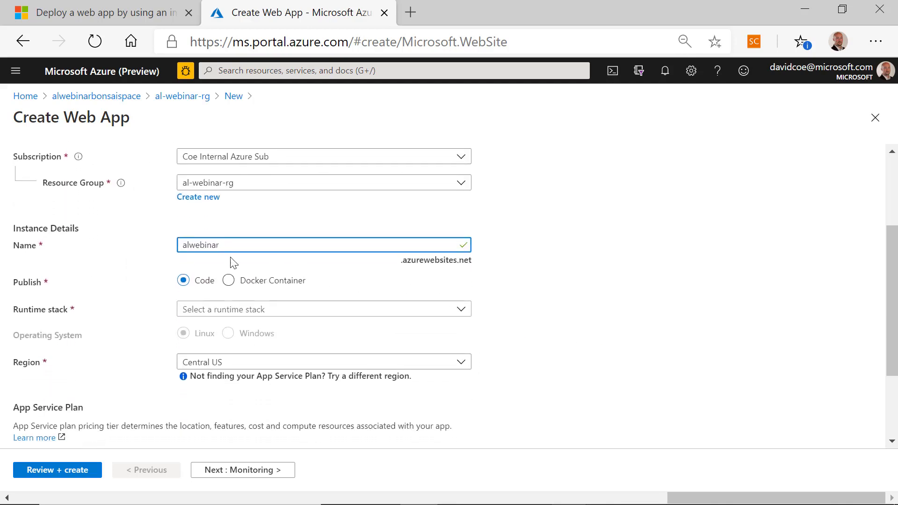
left_click(239, 285)
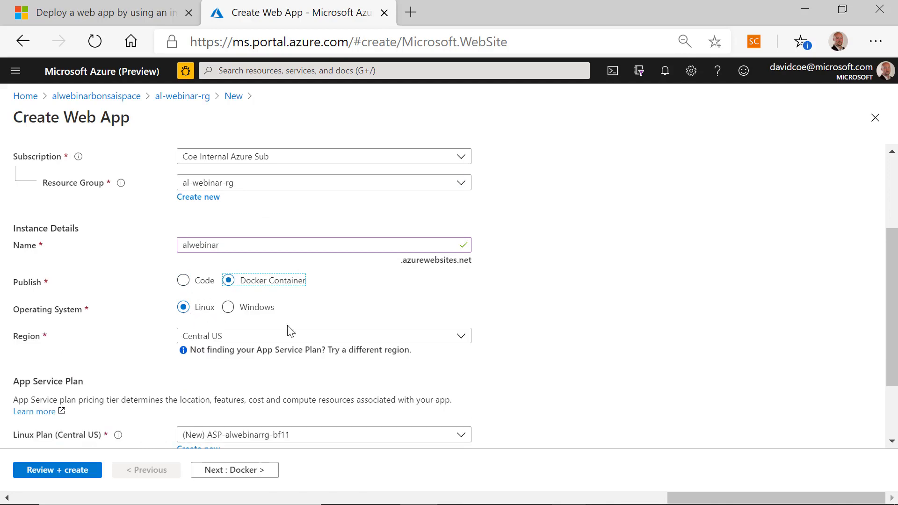
left_click(325, 338)
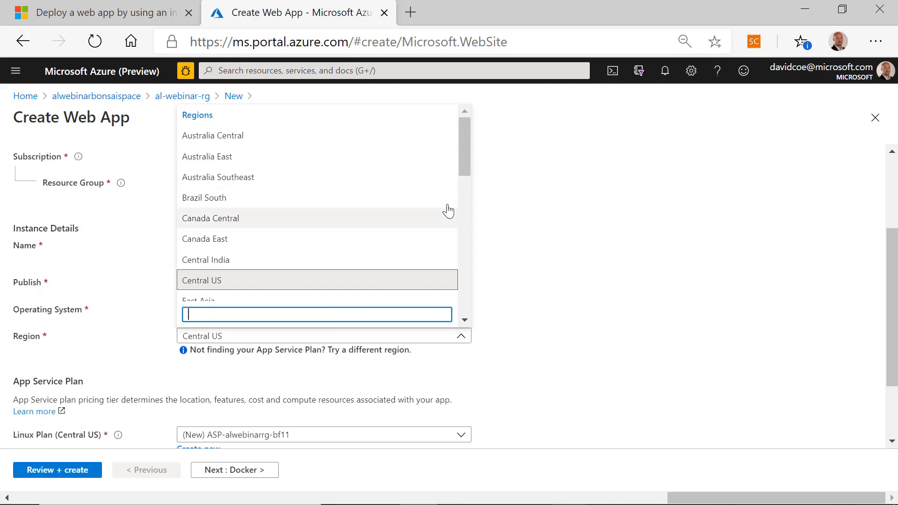
left_click_drag(466, 169, 465, 306)
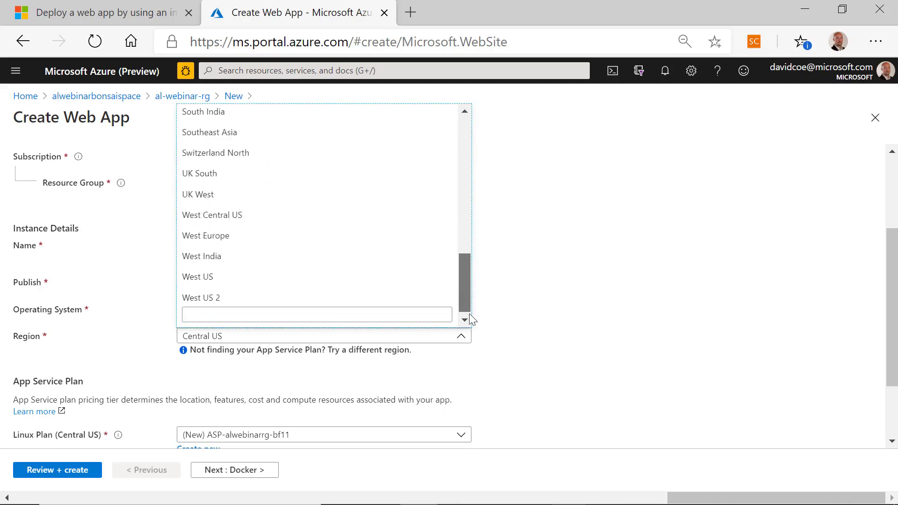
left_click(417, 299)
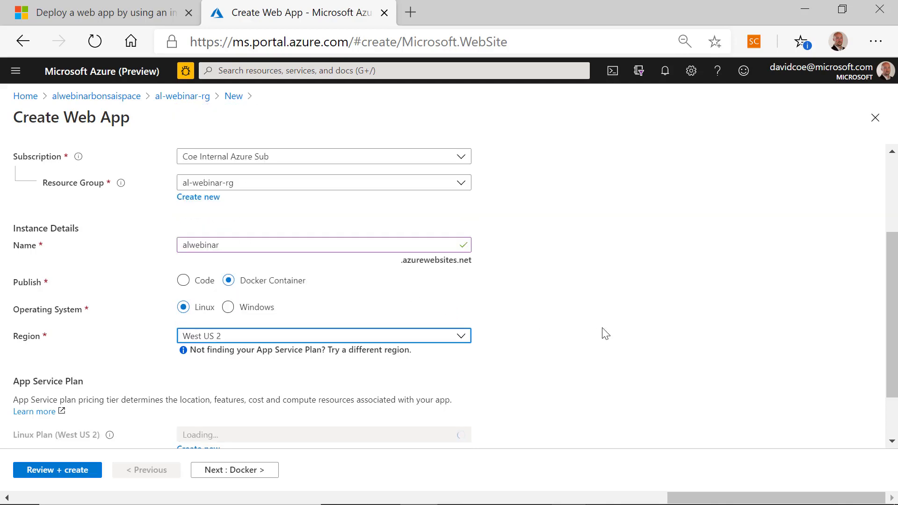
Change the App Service plan size to the Dev / Test B1 pricing tier and apply it.
scroll(590, 307, "down", 2)
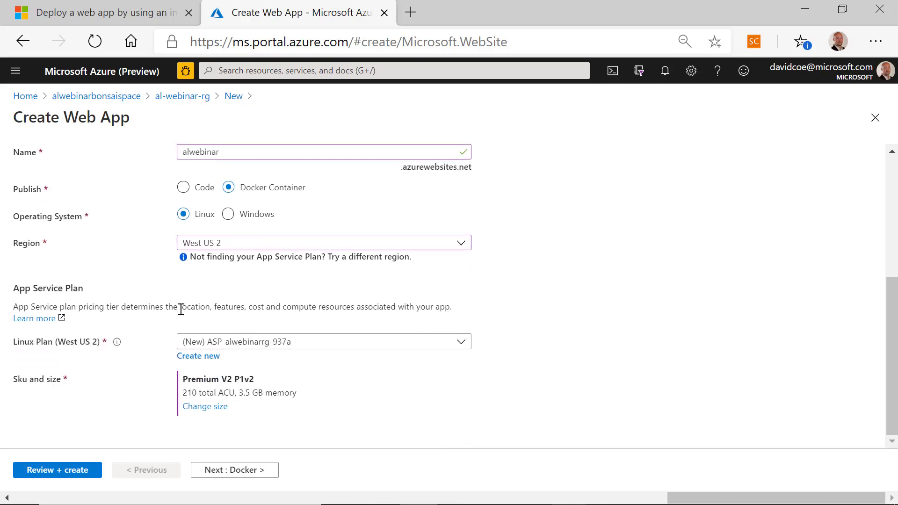
left_click(222, 410)
left_click_drag(223, 414, 212, 368)
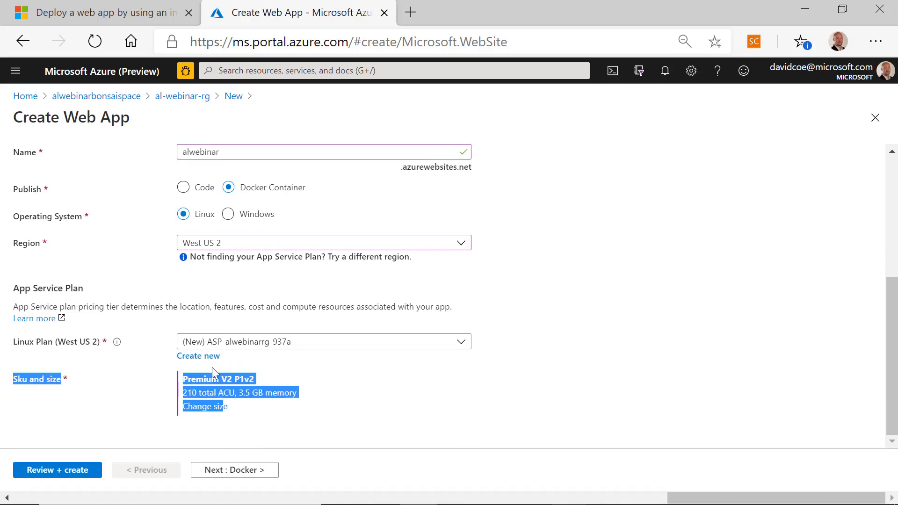
left_click(201, 408)
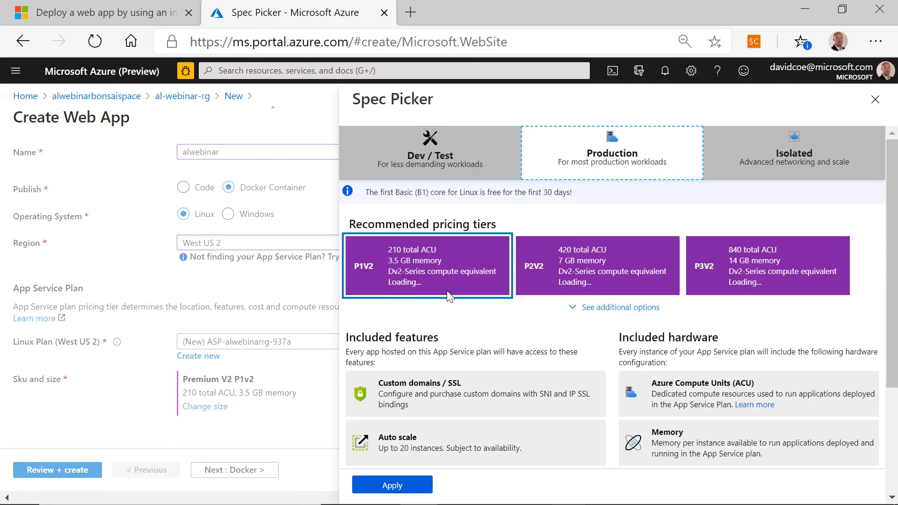
left_click(459, 154)
left_click(560, 283)
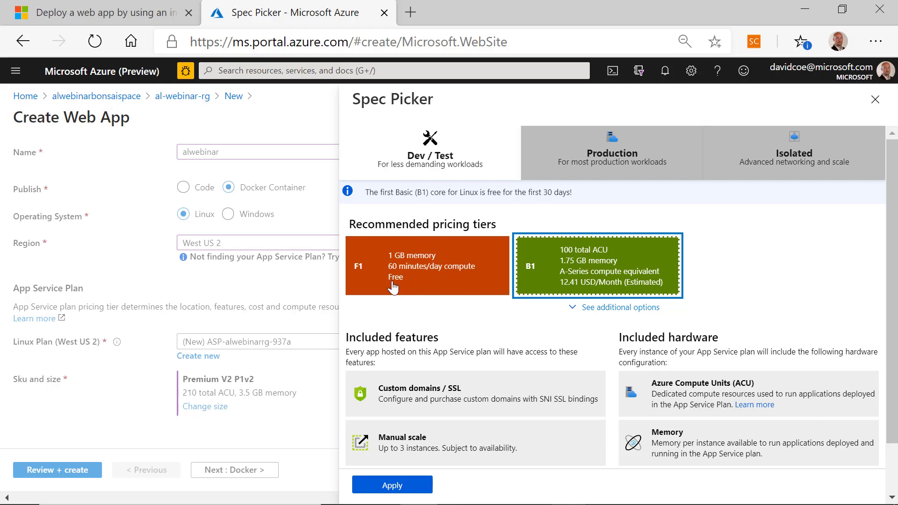
left_click(411, 486)
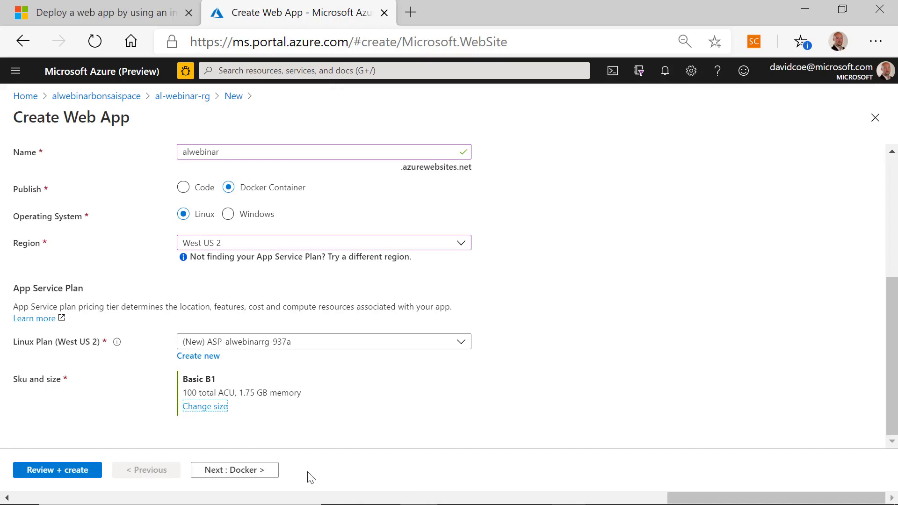
Proceed to the Docker settings, keep Single Container, and set the image source to Azure Container Registry.
left_click(257, 471)
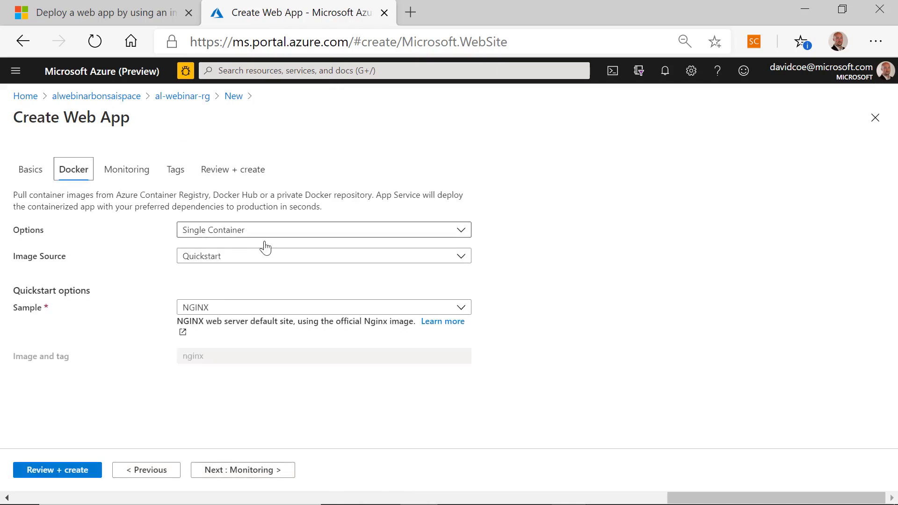
left_click(312, 235)
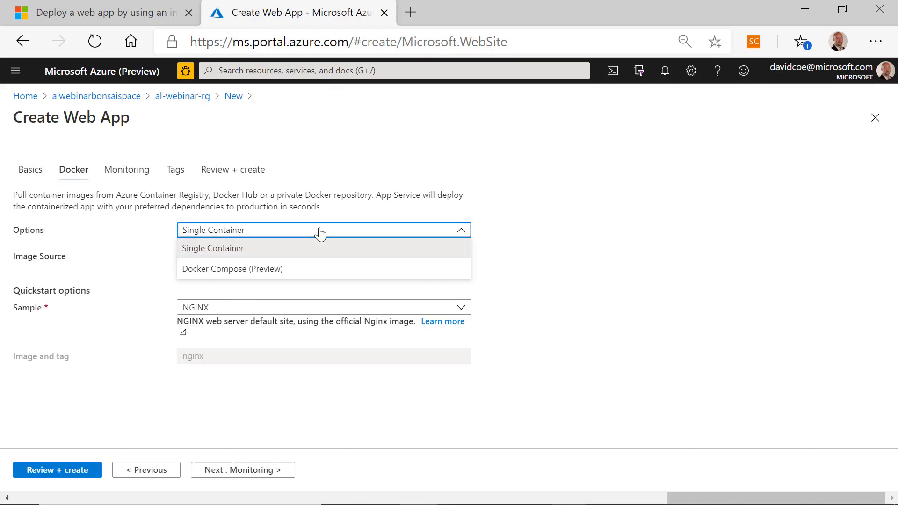
left_click(320, 233)
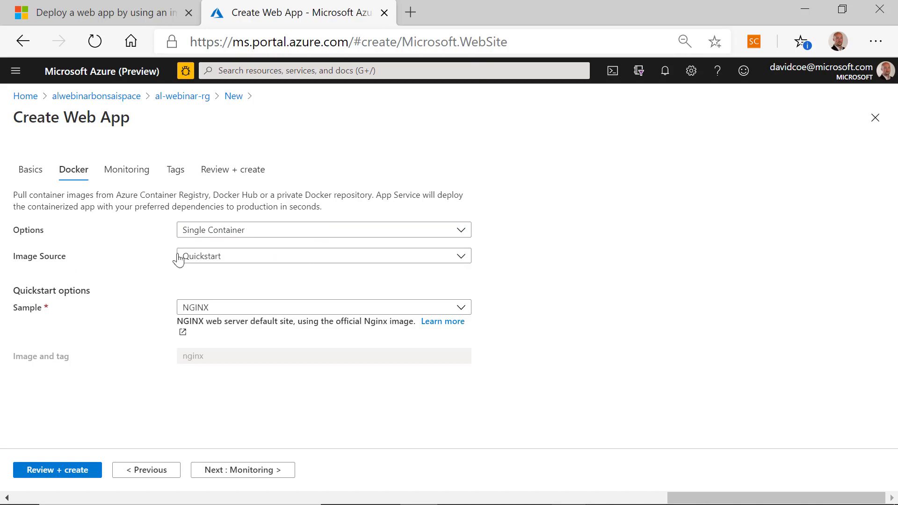
left_click(220, 260)
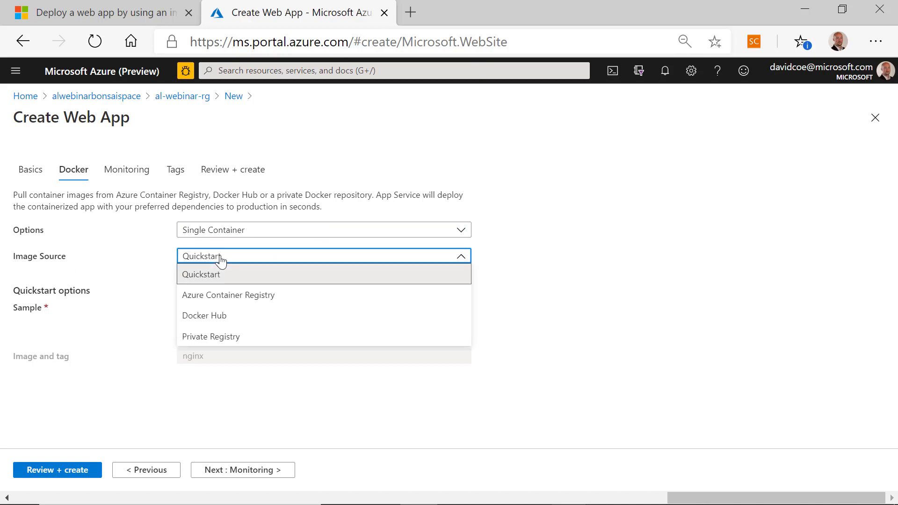
left_click(301, 299)
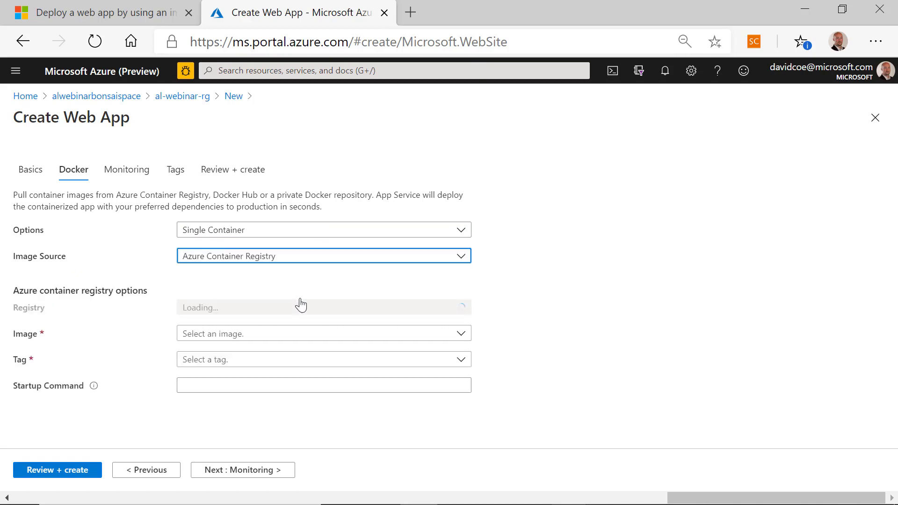
Choose the alwebinarbonsaispace registry and its al-webinar image, keeping the tag 3-linux-amd64.
left_click(394, 308)
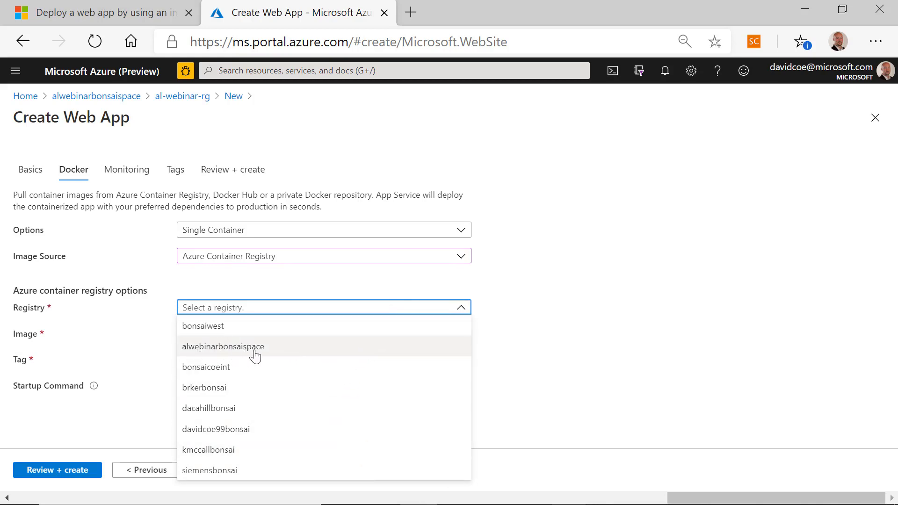
left_click(291, 355)
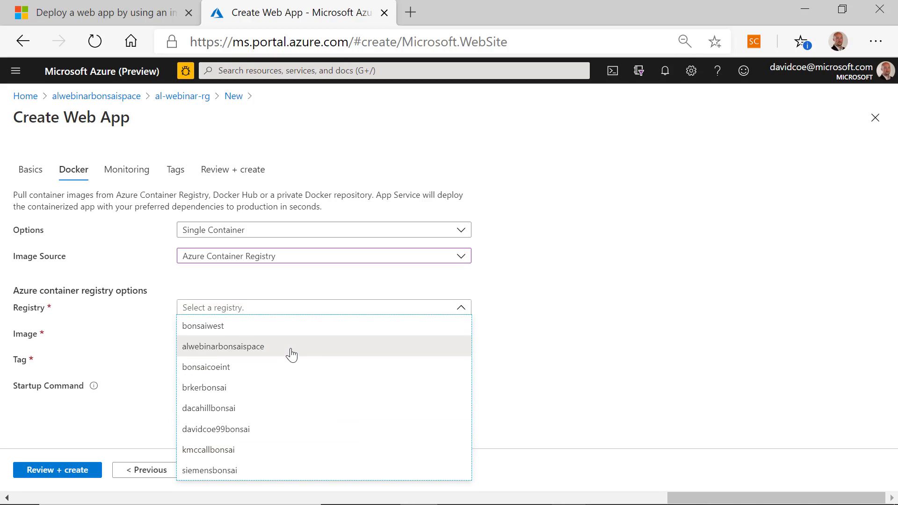
left_click(291, 355)
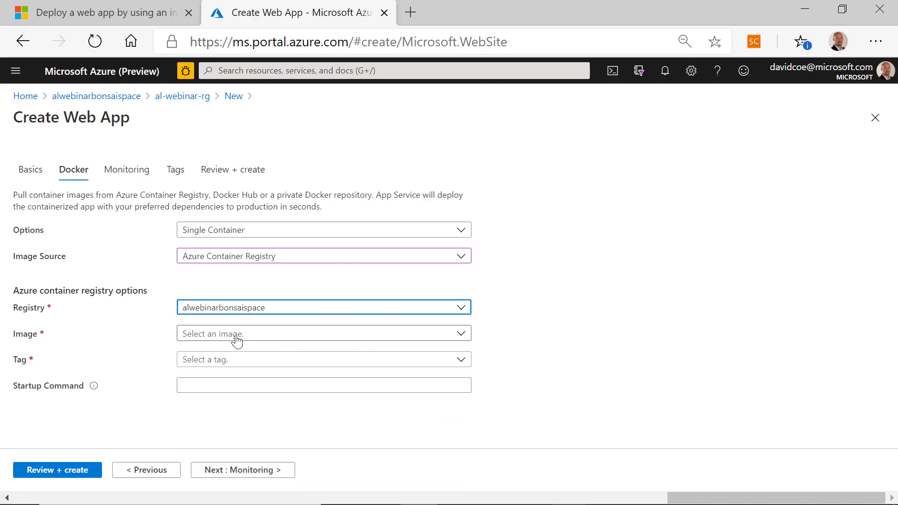
left_click(238, 342)
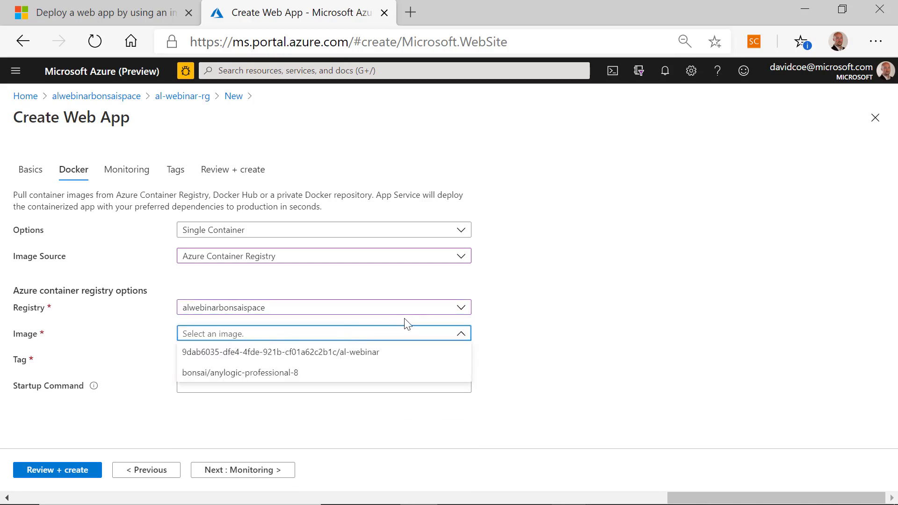
left_click(418, 357)
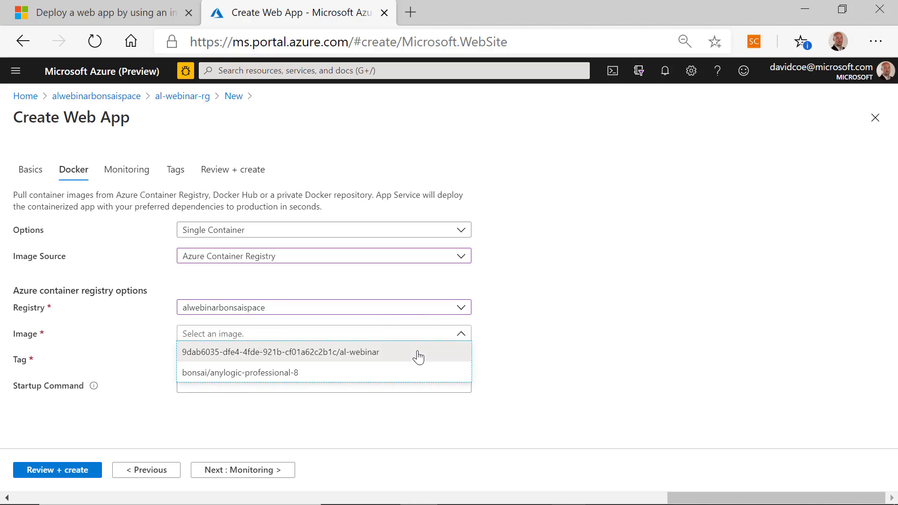
left_click(418, 357)
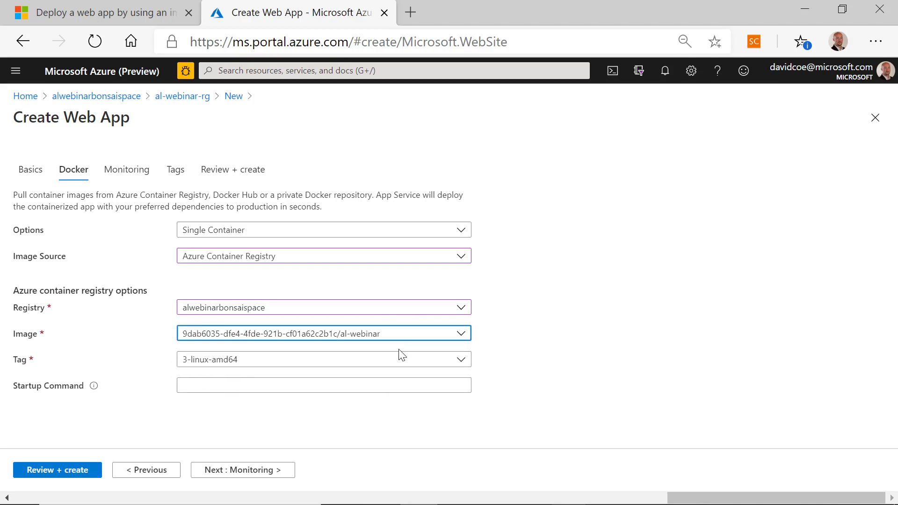
left_click(358, 366)
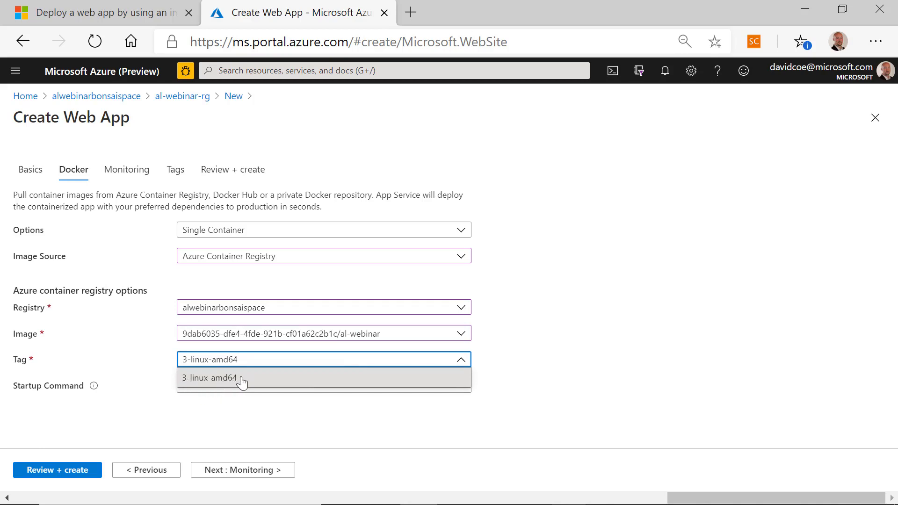
left_click(520, 345)
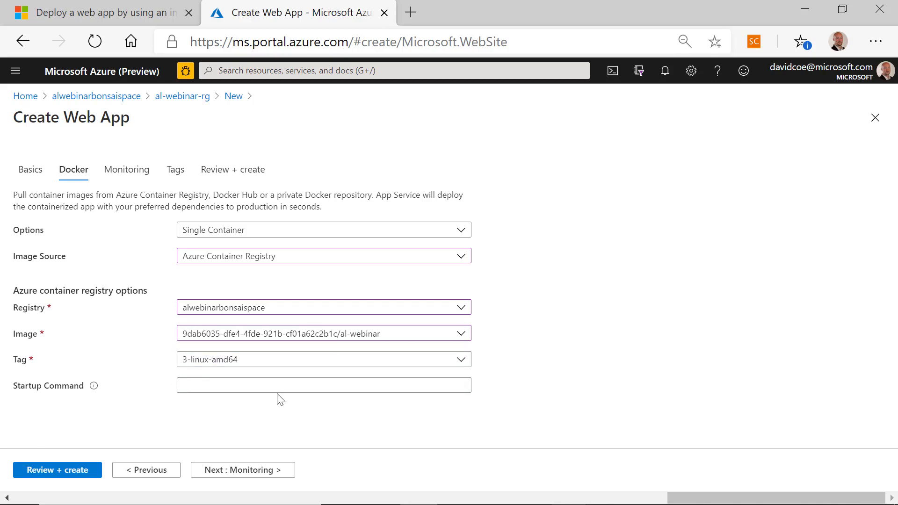
Leave Application Insights off, review the web app's summary, and create the web app.
left_click(217, 469)
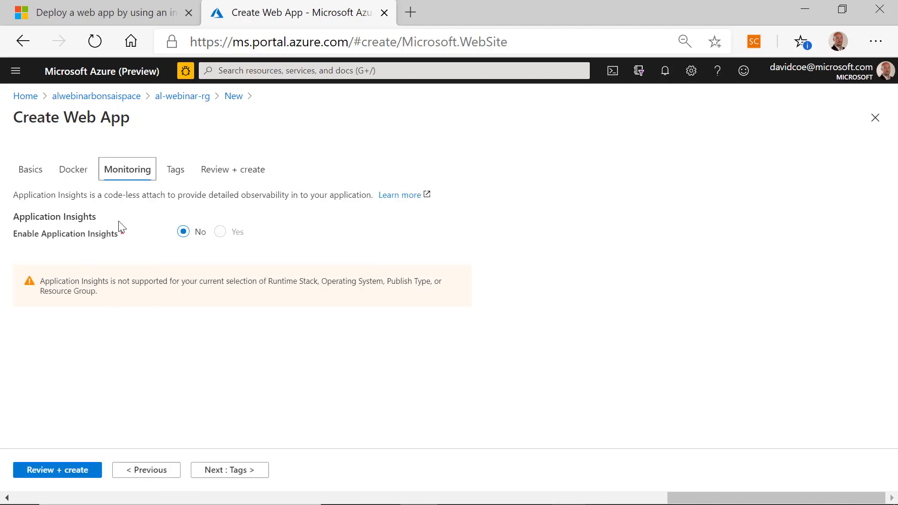
left_click(64, 471)
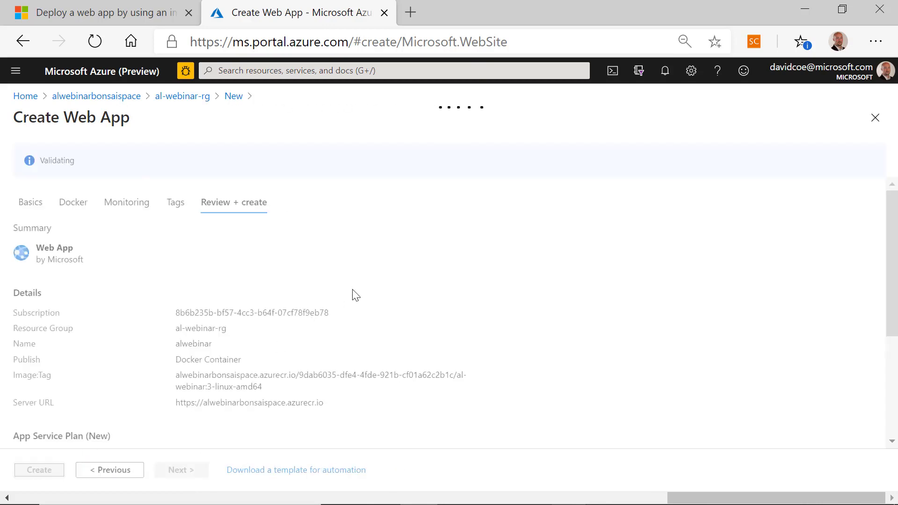
scroll(353, 291, "down", 2)
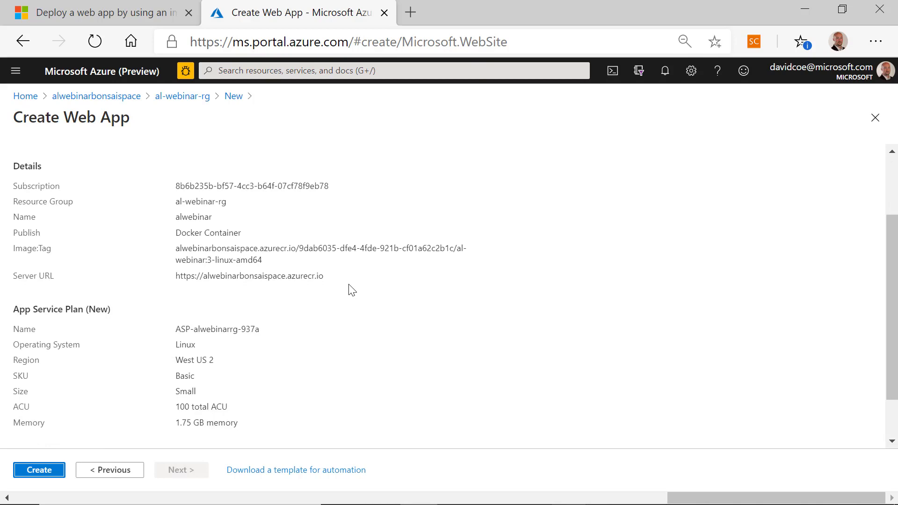
scroll(353, 290, "down", 1)
left_click(43, 470)
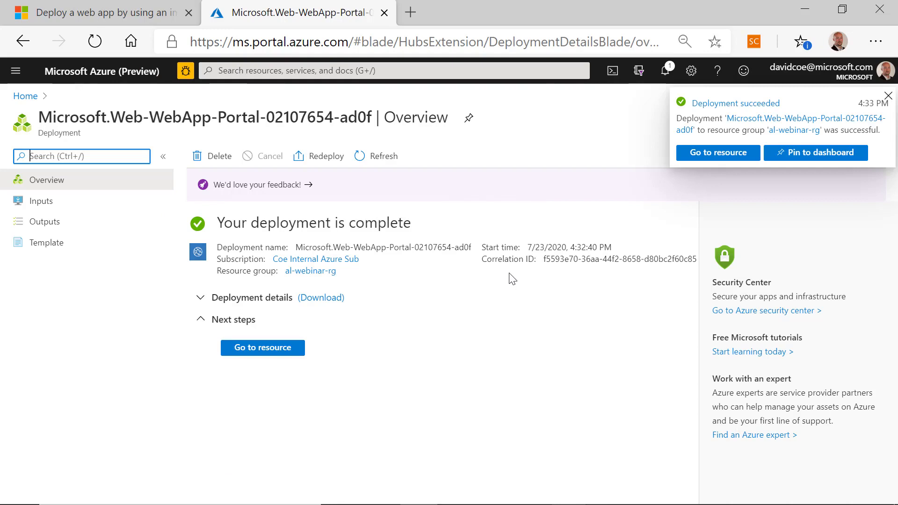
Go to the deployed alwebinar resource and open its Configuration settings.
left_click(251, 350)
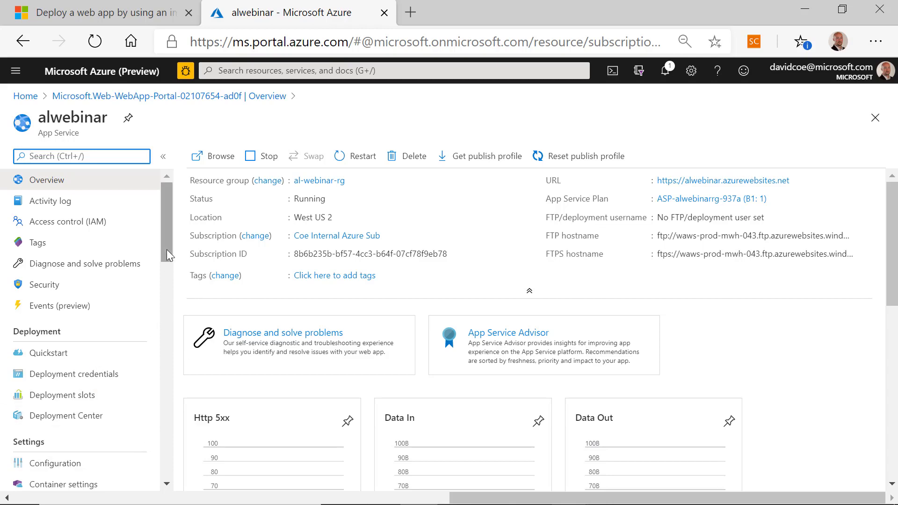
scroll(164, 255, "down", 5)
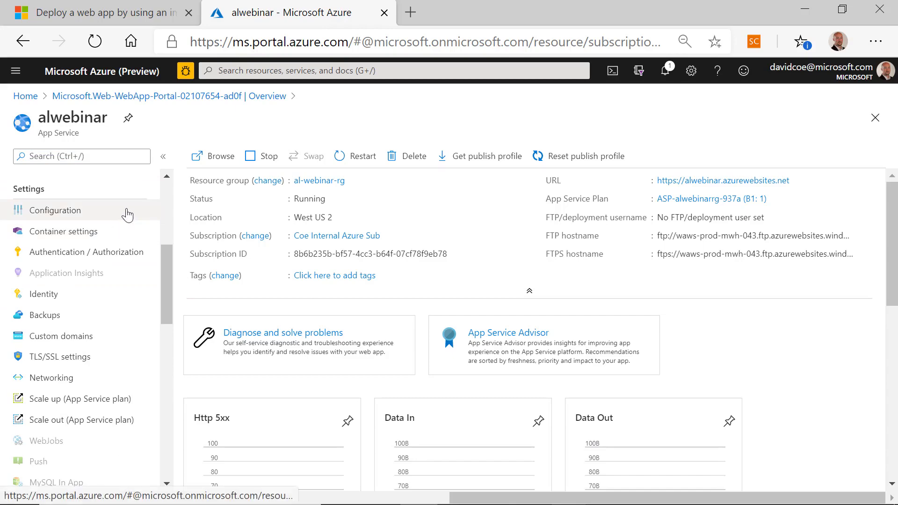
left_click(127, 215)
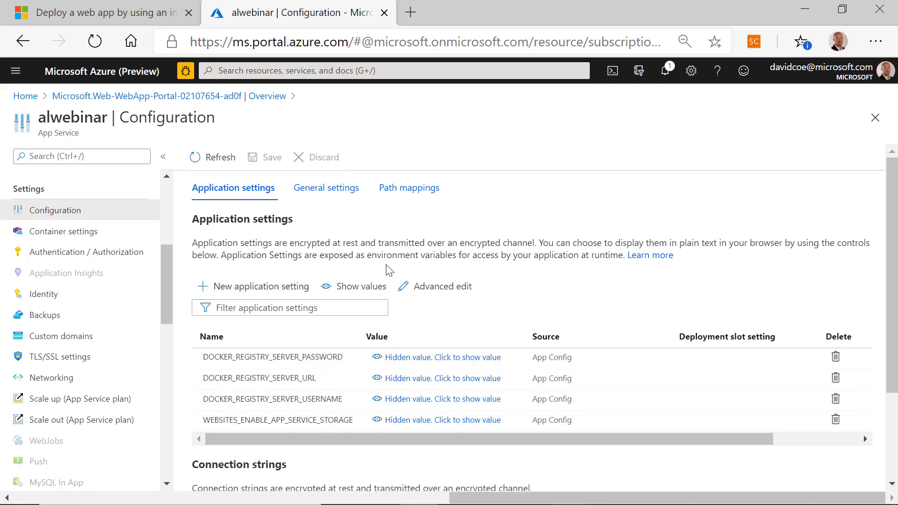
Switch to the deployment notes and look through the linked Microsoft Learn page on deploying a web app from a container image.
key("alt+Tab")
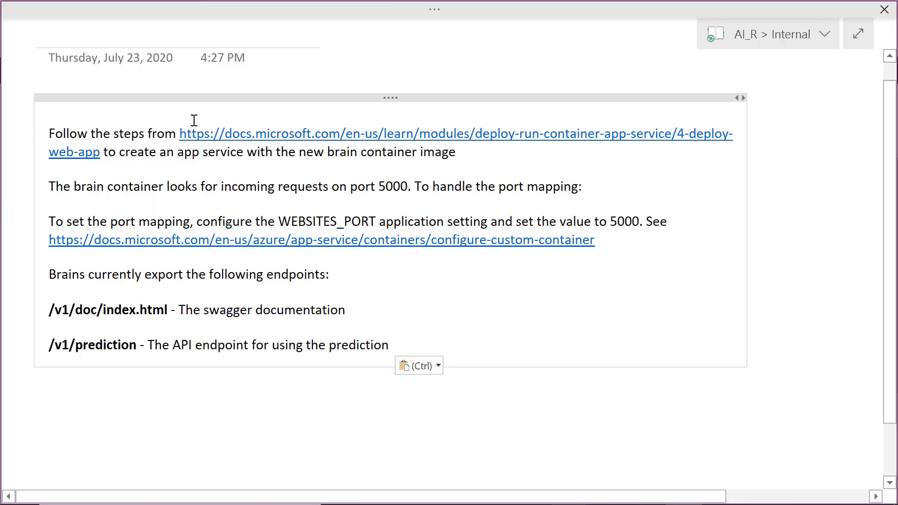
key("ctrl")
key("Escape")
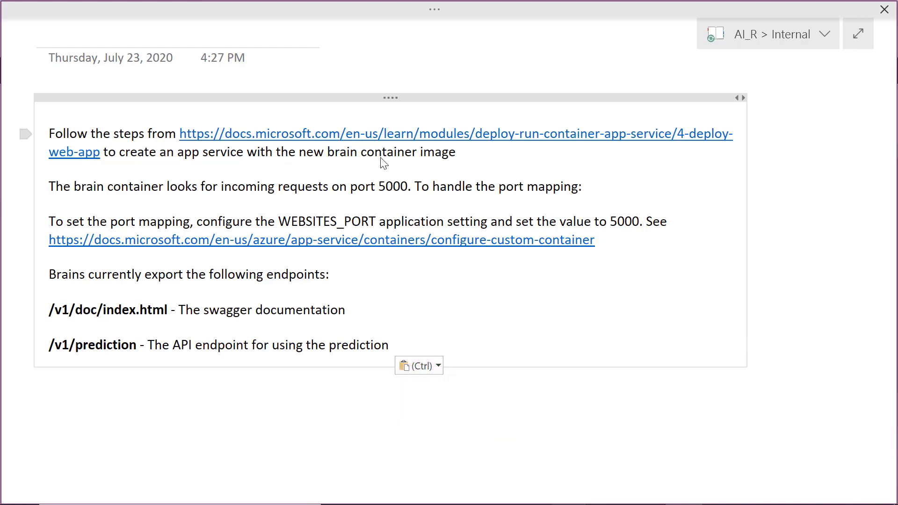
left_click(469, 139)
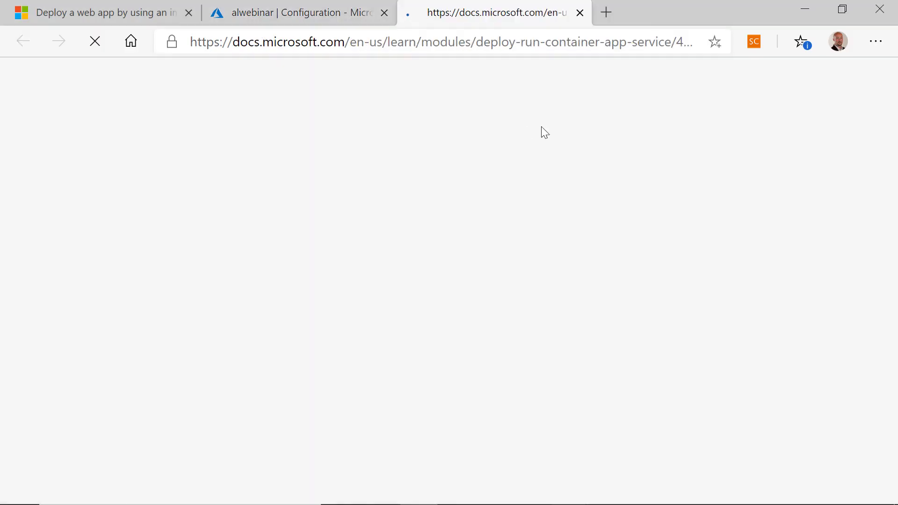
scroll(394, 369, "down", 10)
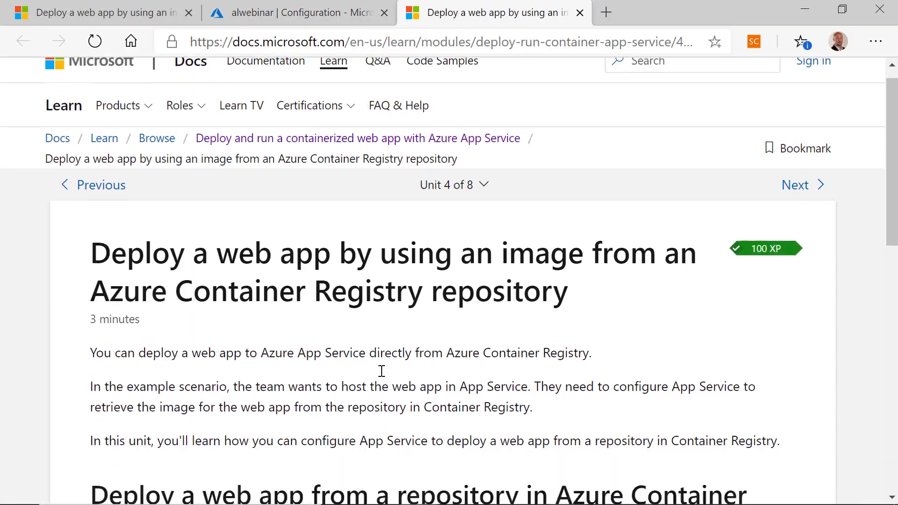
scroll(370, 363, "up", 1)
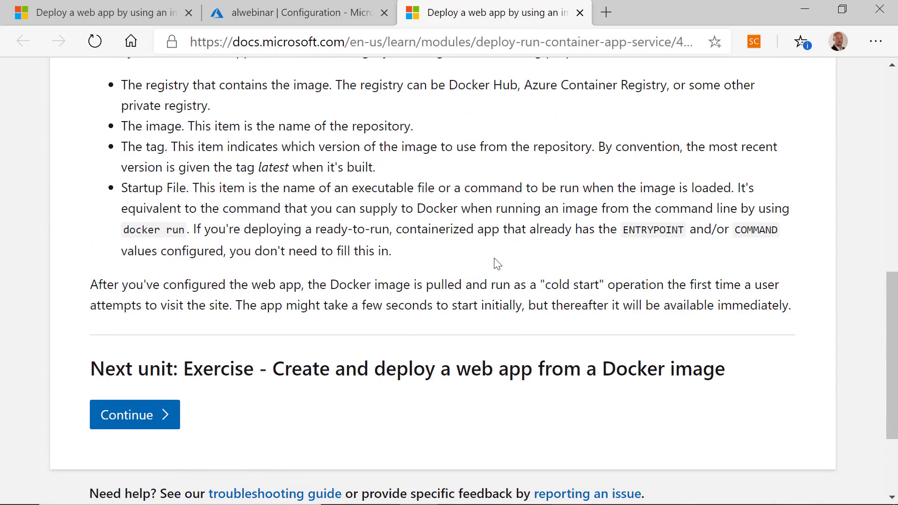
Copy WEBSITES_PORT from the notes as the name of a new alwebinar application setting and set its value to 5000.
key("alt+Tab")
left_click_drag(279, 220, 376, 216)
key("ctrl+c")
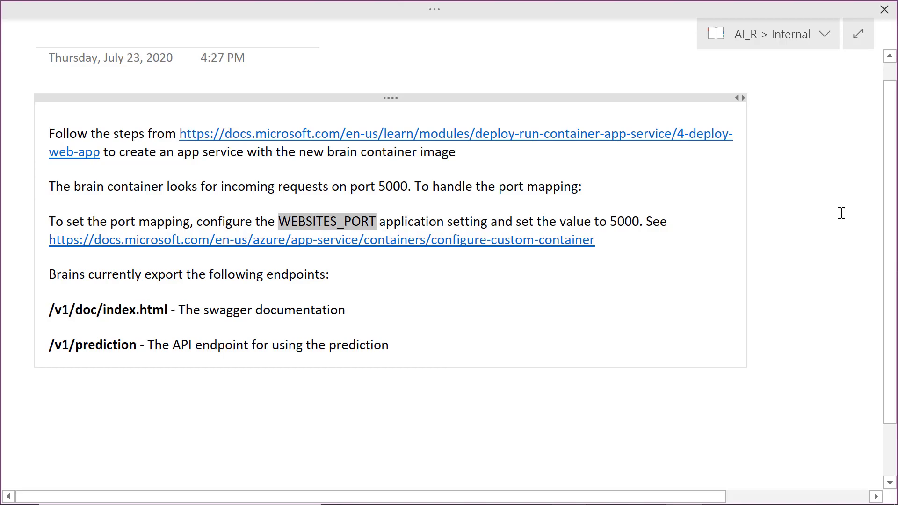
key("alt+Tab")
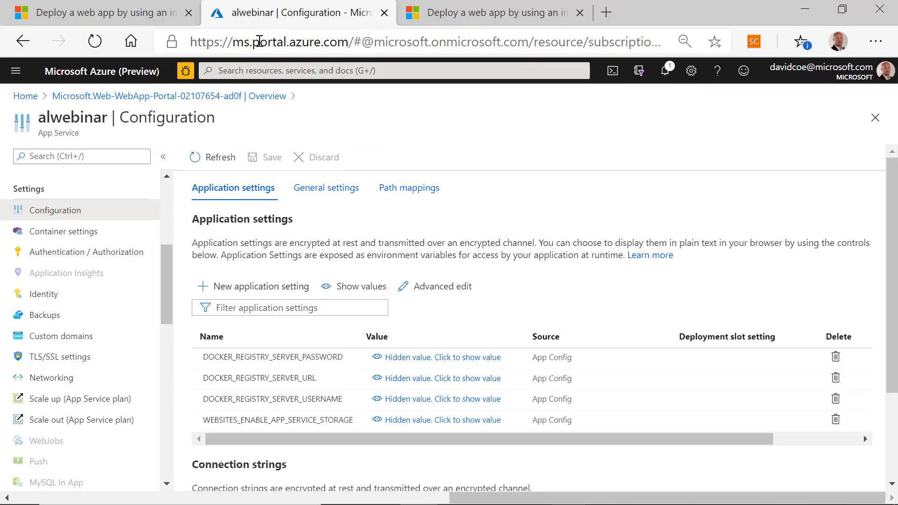
left_click(261, 289)
key("ctrl+v")
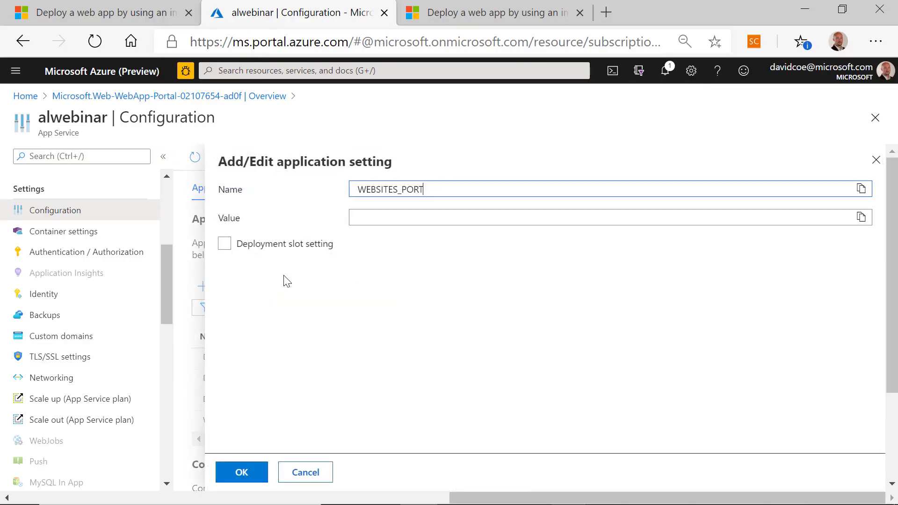
left_click(360, 219)
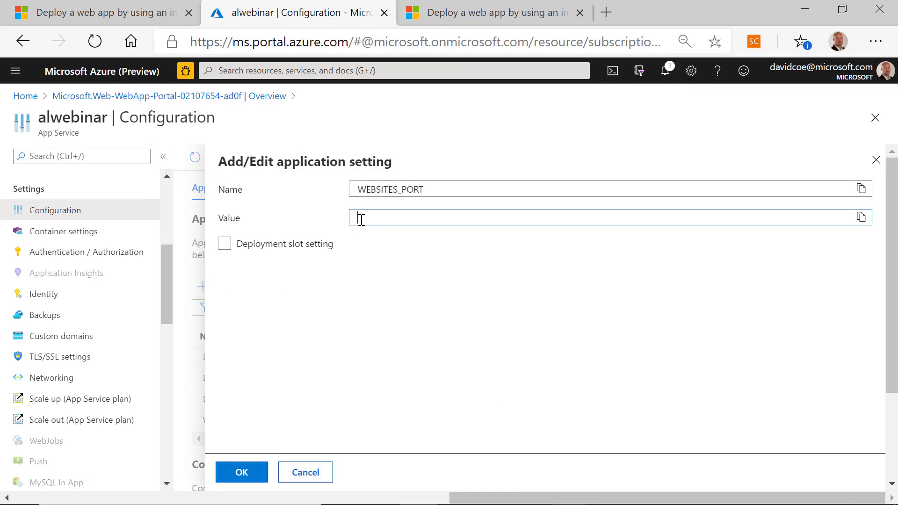
type("5000")
left_click(238, 475)
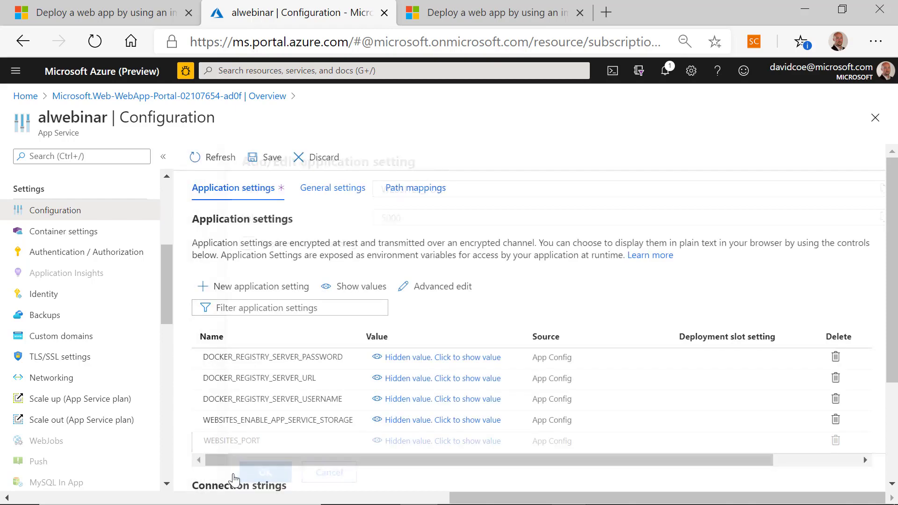
Save the application settings, accept the app restart, and return to the alwebinar overview.
left_click(266, 158)
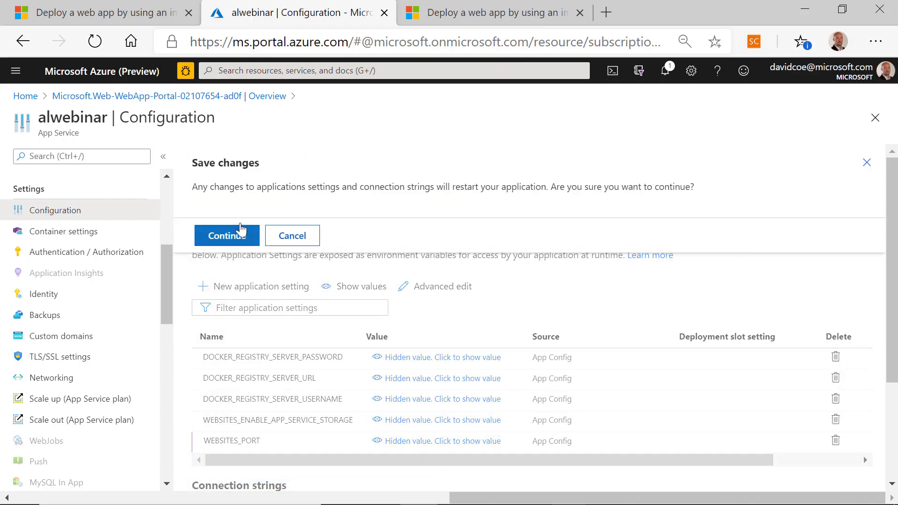
left_click(221, 238)
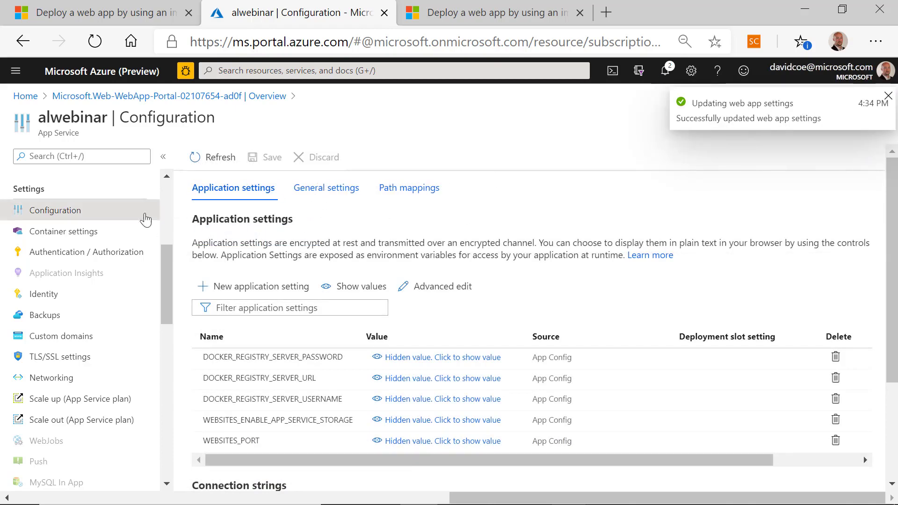
scroll(143, 215, "up", 5)
left_click(45, 180)
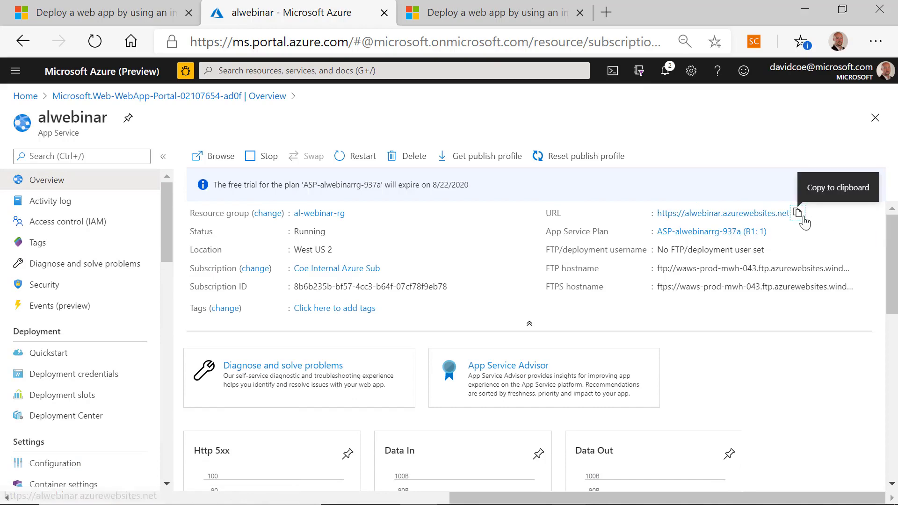
Copy the alwebinar web app's URL and open it in a new browser tab.
left_click(799, 215)
key("ctrl+t")
key("ctrl+v")
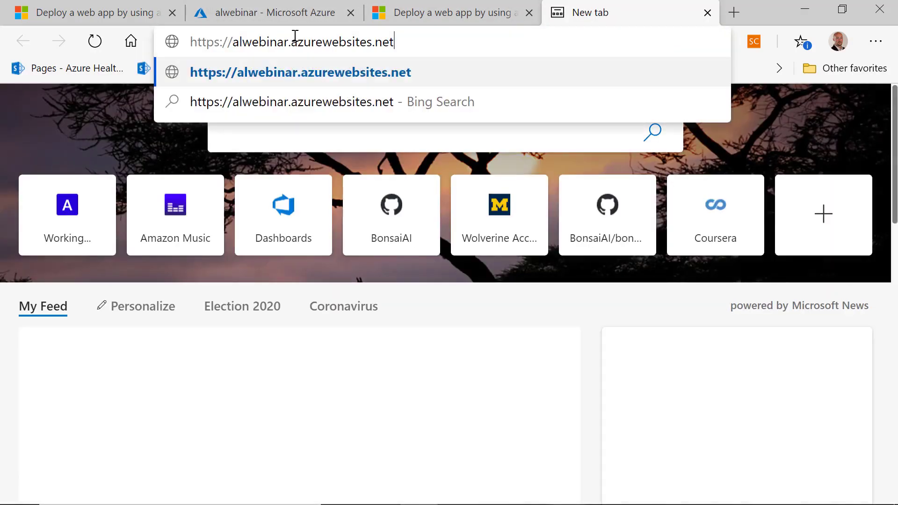
key("Return")
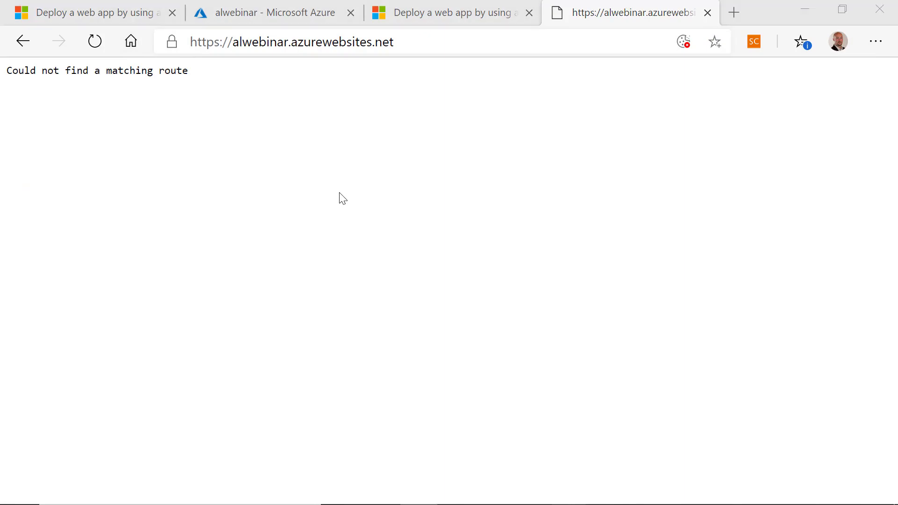
Copy /v1/doc/index.html from the deployment notes, append it to the web app's address, and load the Swagger documentation.
key("alt+Tab")
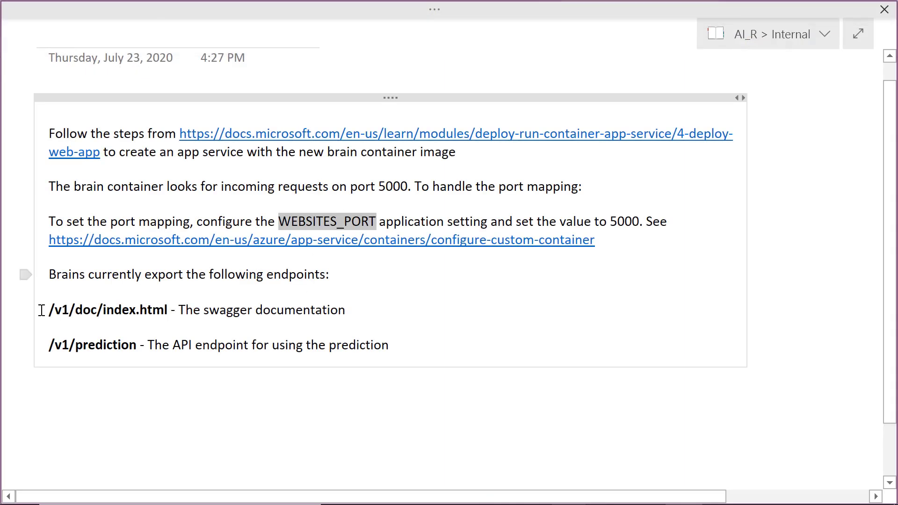
left_click_drag(47, 310, 171, 312)
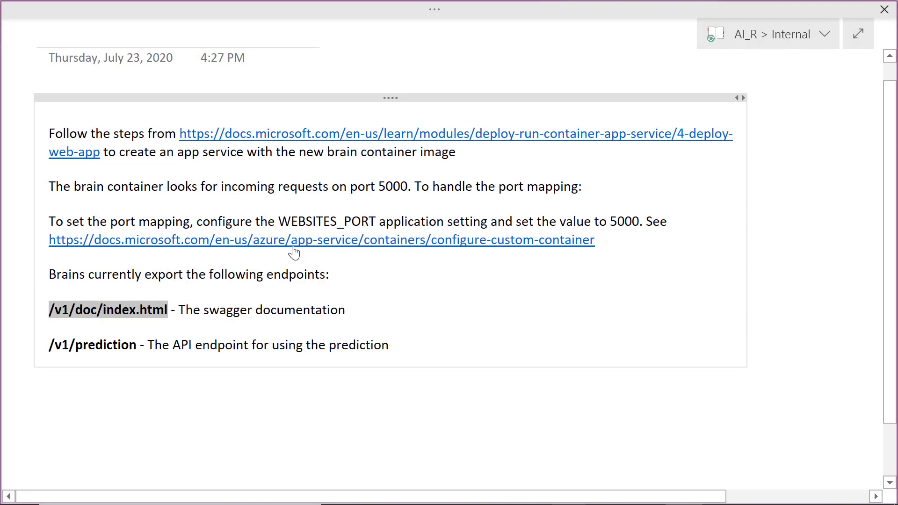
key("alt+Tab")
left_click(445, 50)
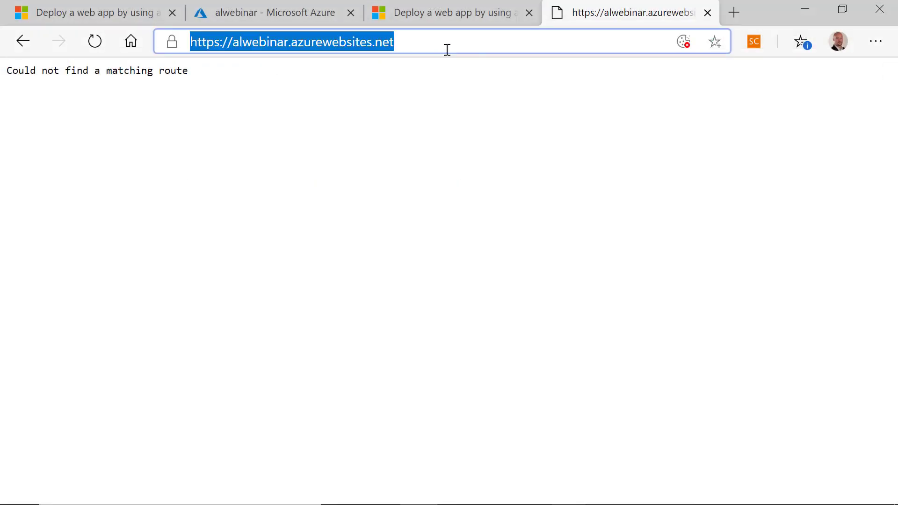
left_click(497, 41)
key("ctrl+v")
key("Return")
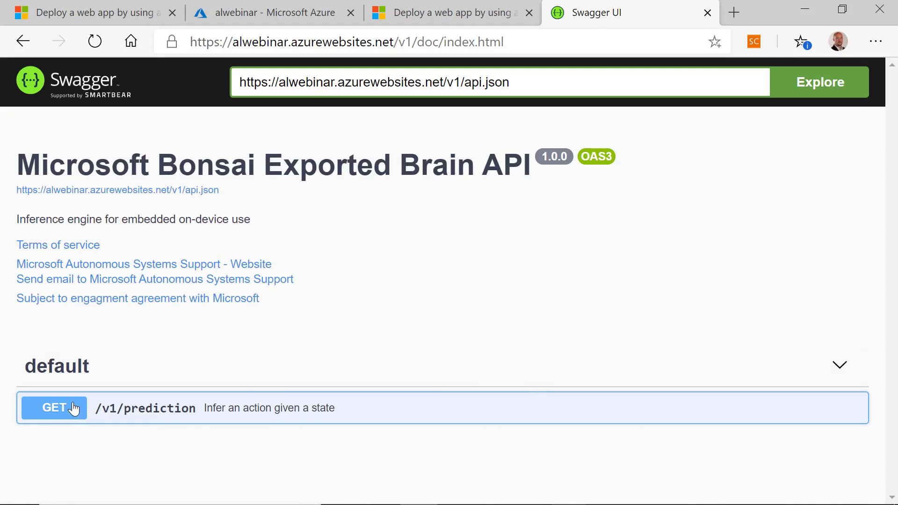
Expand the GET /v1/prediction endpoint, enable trying it out, and execute the request with arrivalRate 0.
left_click(47, 416)
scroll(331, 365, "down", 4)
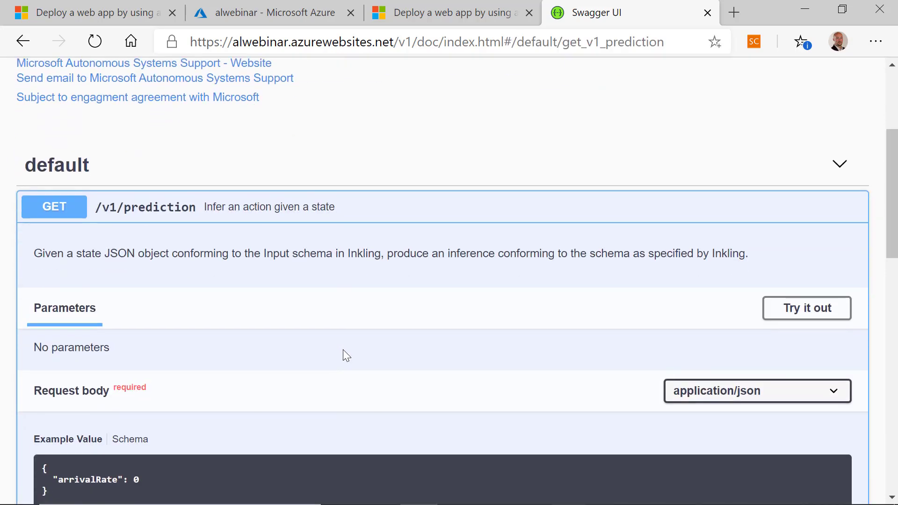
left_click(821, 312)
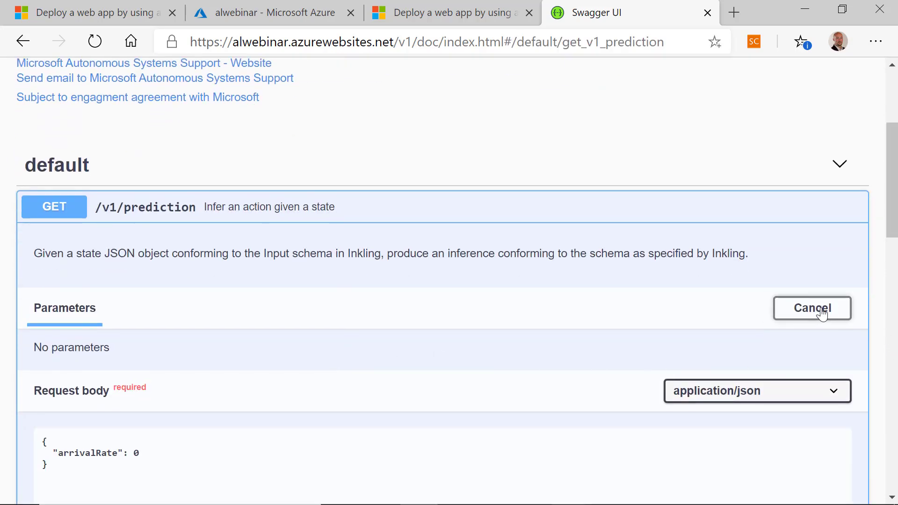
scroll(350, 282, "down", 3)
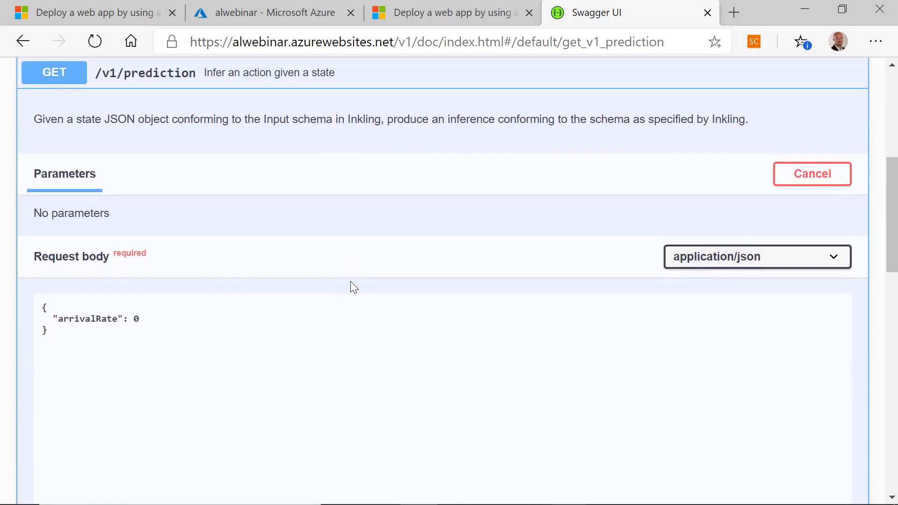
scroll(733, 330, "down", 3)
left_click(493, 442)
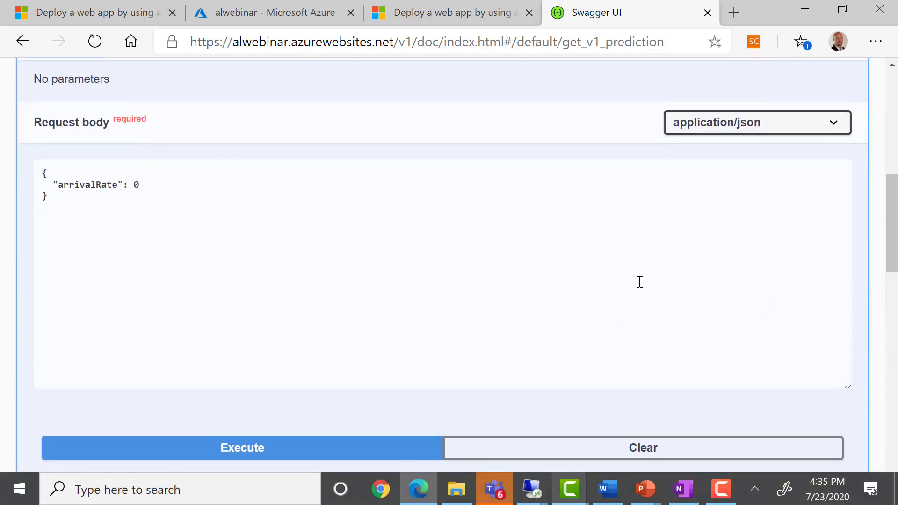
scroll(640, 283, "down", 7)
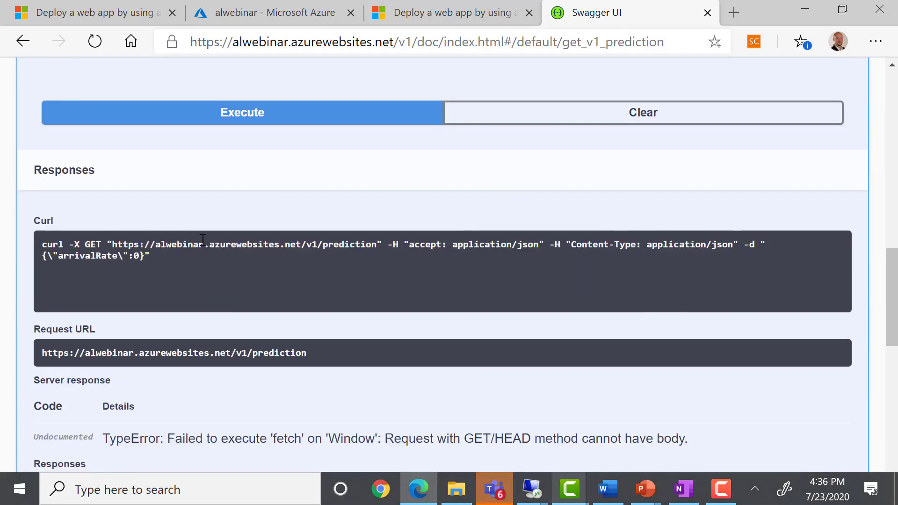
Copy the whole curl command generated for the prediction request.
scroll(311, 262, "down", 3)
triple_click(116, 114)
mouse_move(116, 115)
left_mouse_down()
mouse_move(82, 111)
mouse_move(104, 109)
left_mouse_up()
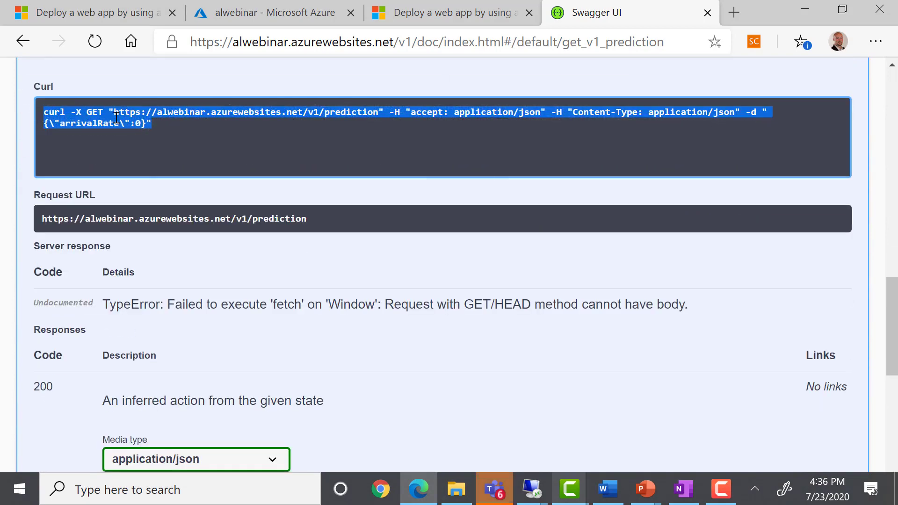
right_click(115, 117)
left_click(163, 135)
Open a Command Prompt through a Windows search for cmd and run the copied curl command against the prediction endpoint.
left_click(106, 486)
type("cmd")
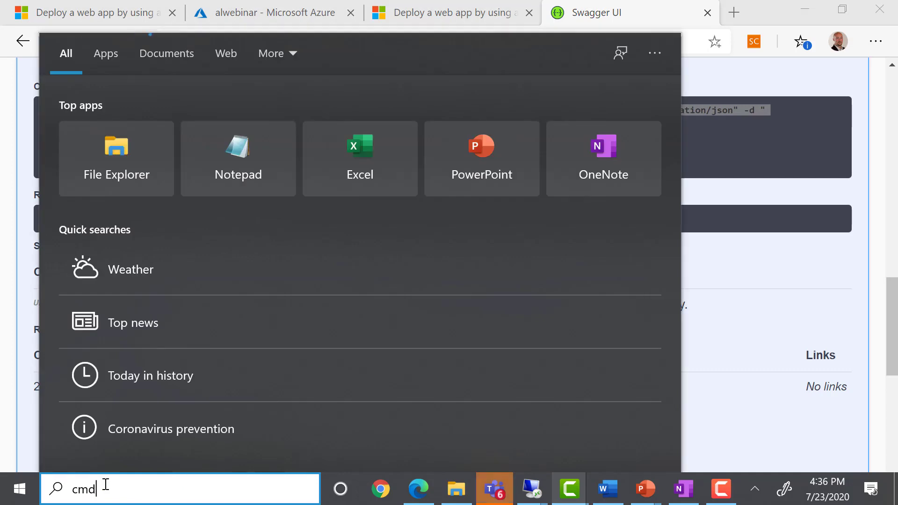
key("Return")
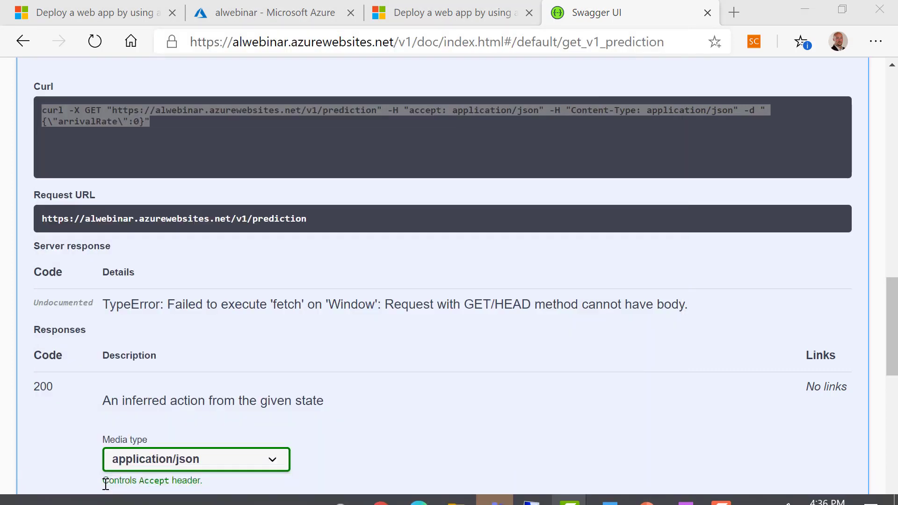
right_click(285, 196)
key("Return")
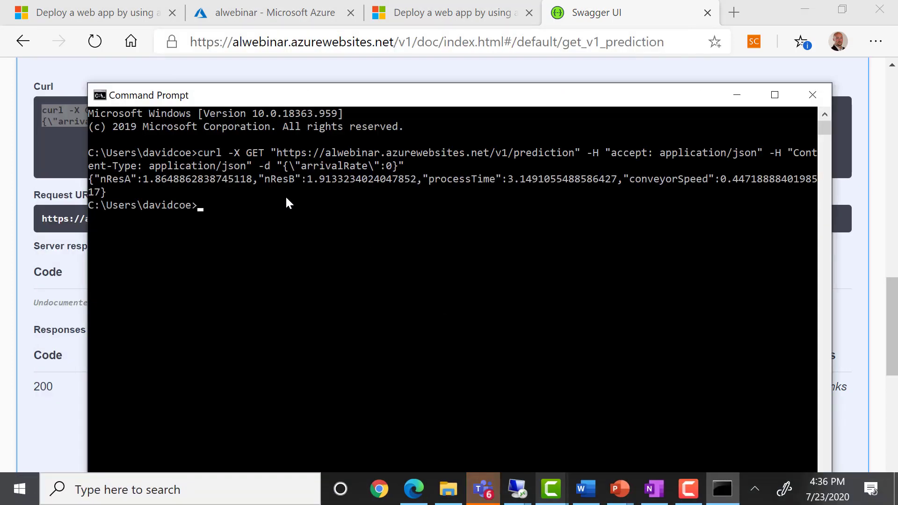
Examine the arrivalRate request body, the returned prediction values, and the endpoint address in the Command Prompt.
left_click_drag(279, 167, 405, 163)
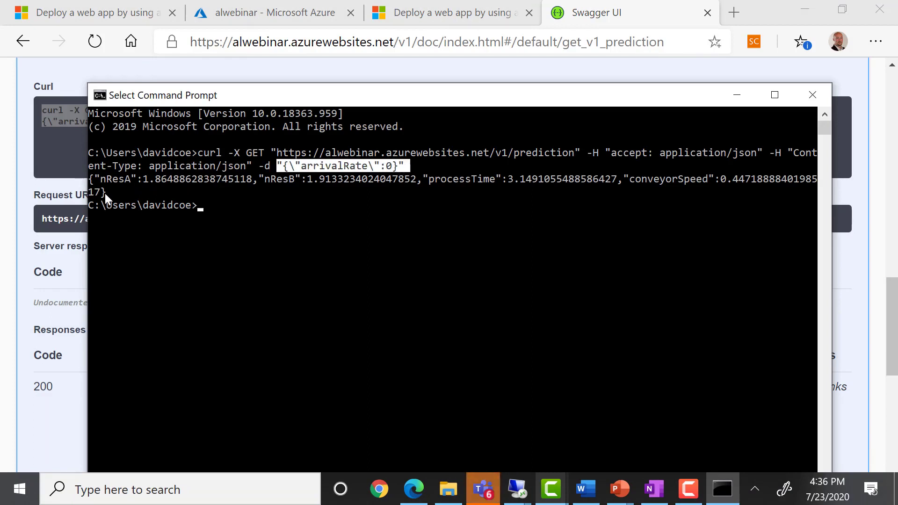
left_click_drag(105, 192, 92, 179)
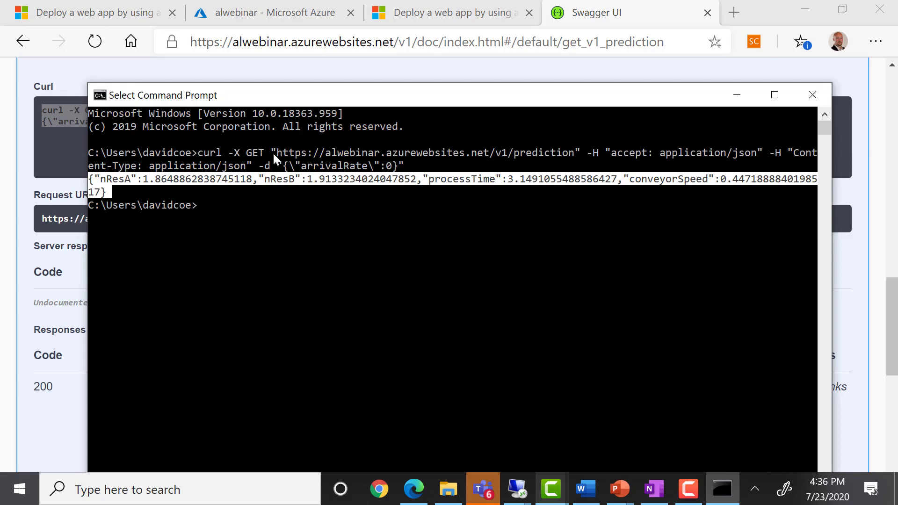
left_click_drag(283, 153, 543, 147)
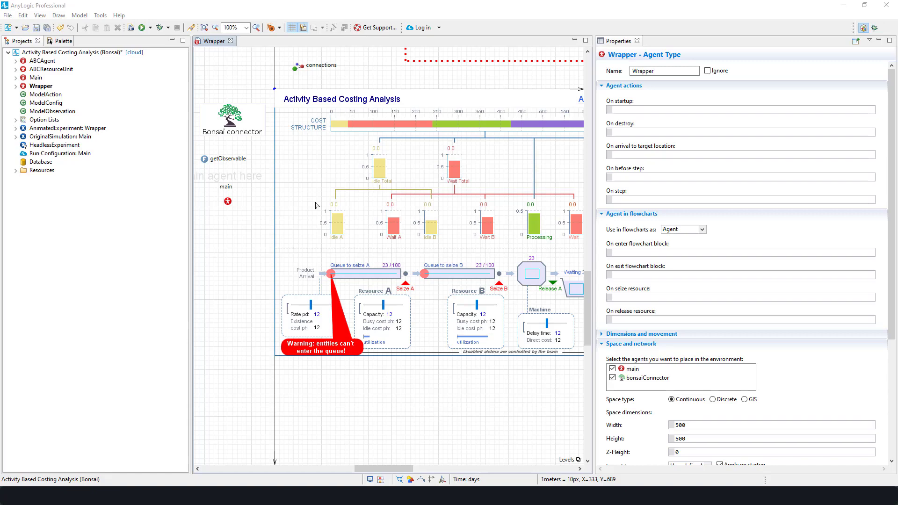
left_click(243, 126)
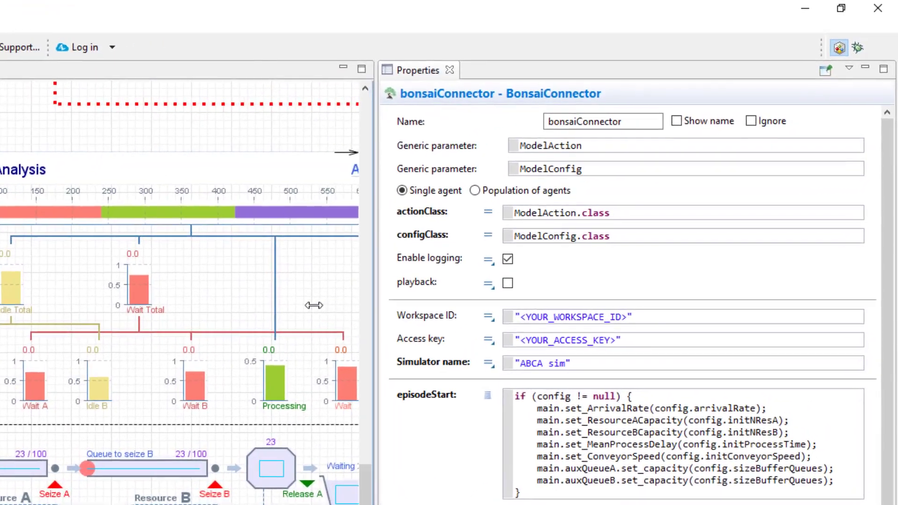
left_click_drag(314, 305, 277, 305)
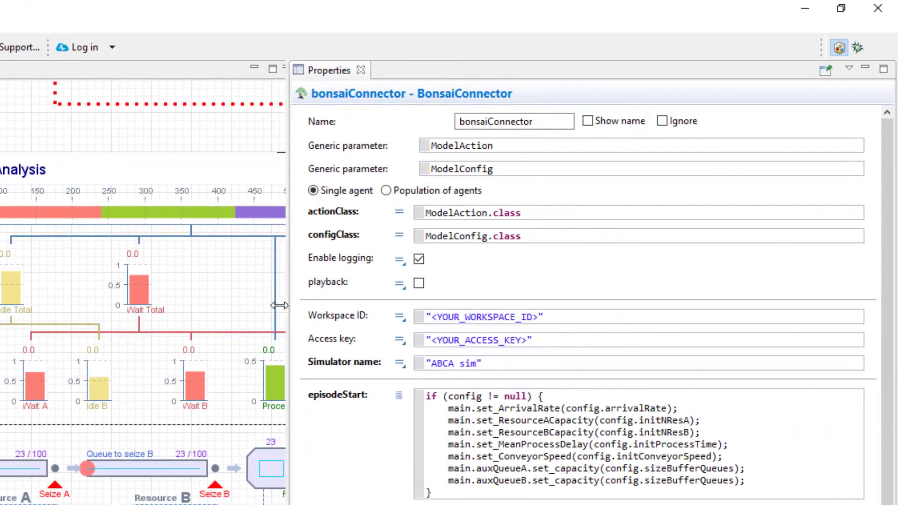
left_click(409, 284)
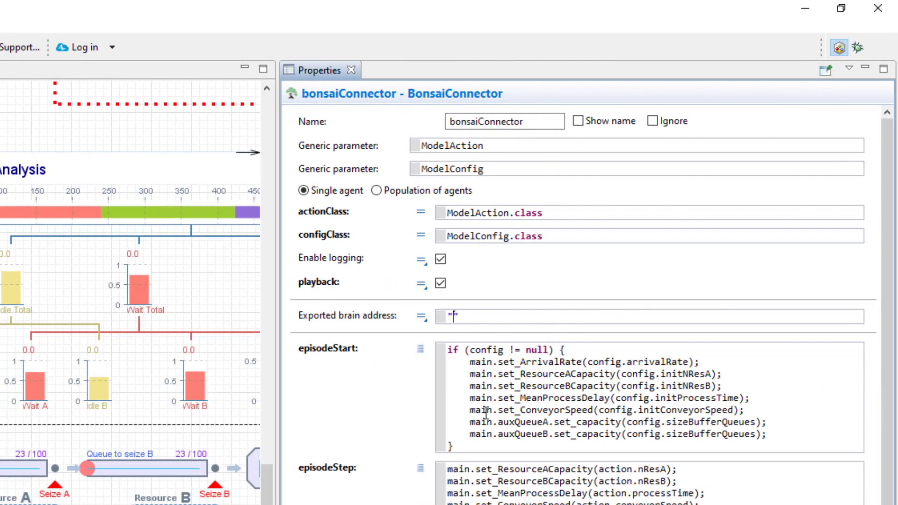
key("ctrl+v")
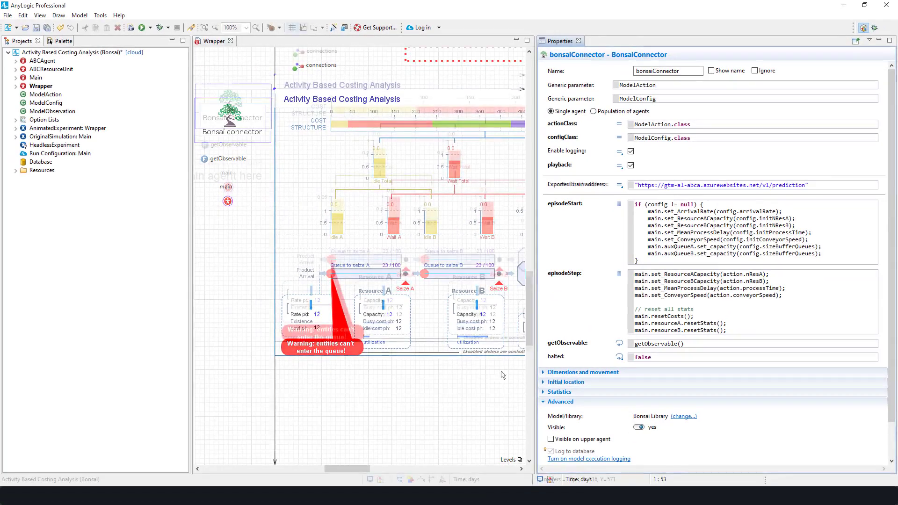
Run the AnimatedExperiment, start the simulation, and raise the product arrival rate with its slider.
right_click(94, 129)
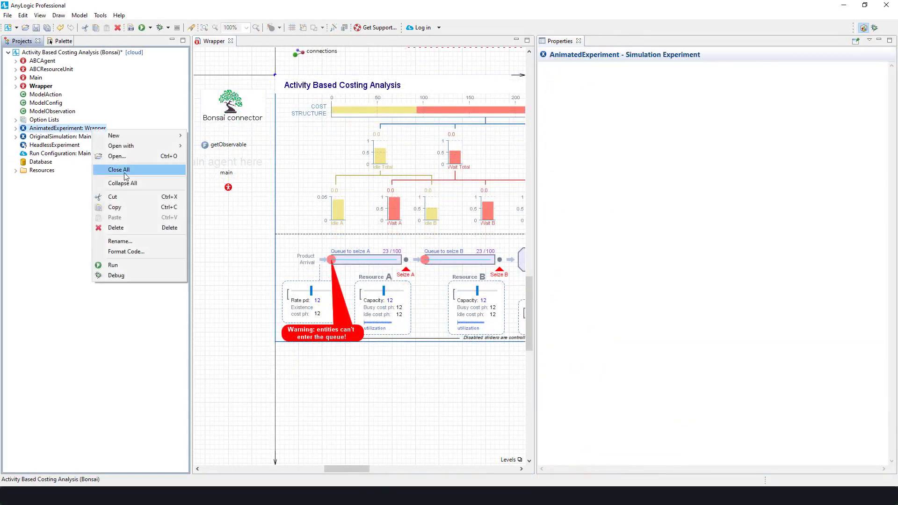
left_click(114, 265)
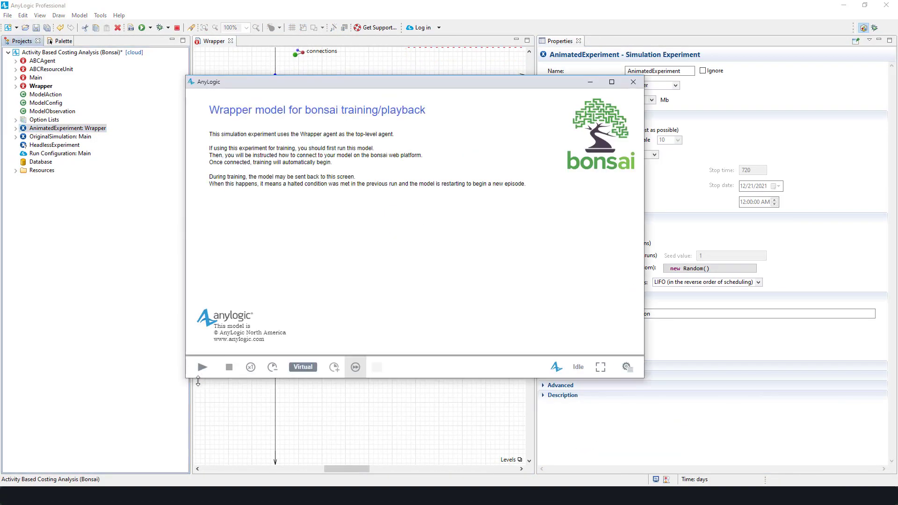
left_click(200, 368)
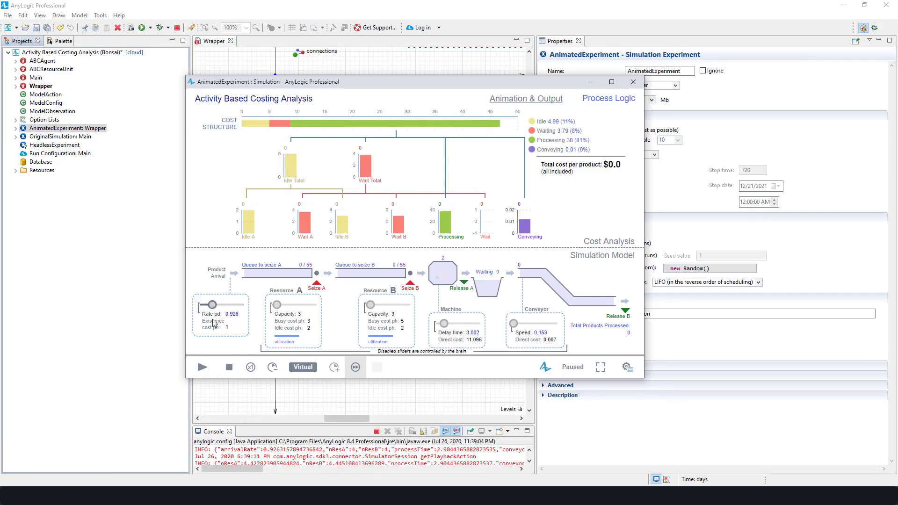
left_click_drag(212, 305, 229, 305)
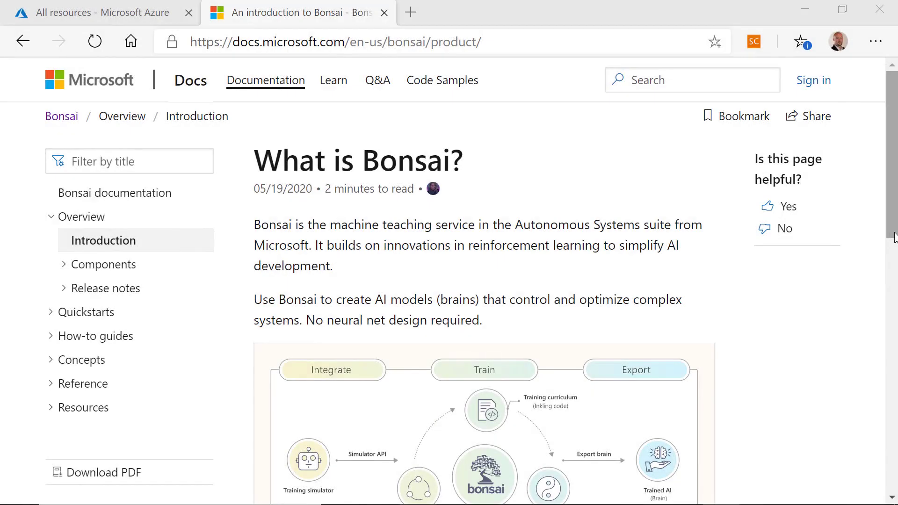
In the browser's Bonsai documentation, open Get help, follow the consulting or training request link, and look through the sign-up form.
left_click_drag(895, 236, 896, 236)
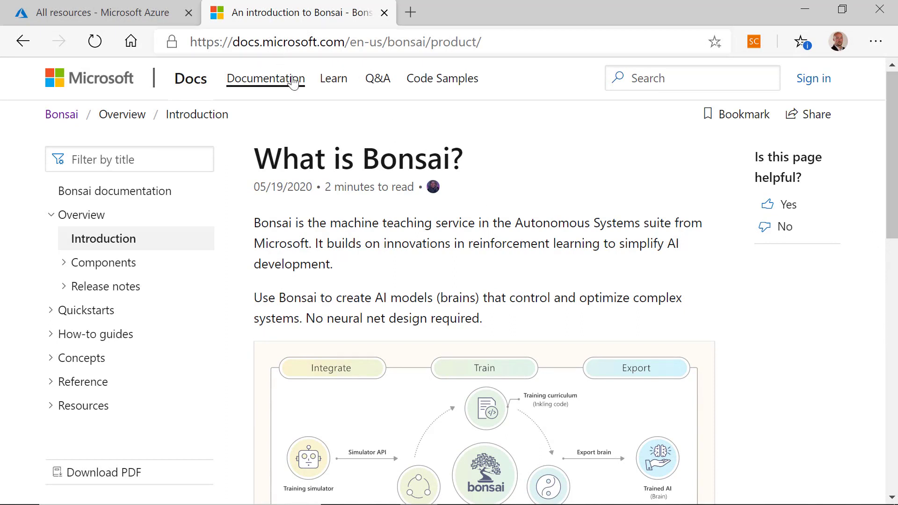
left_click(53, 411)
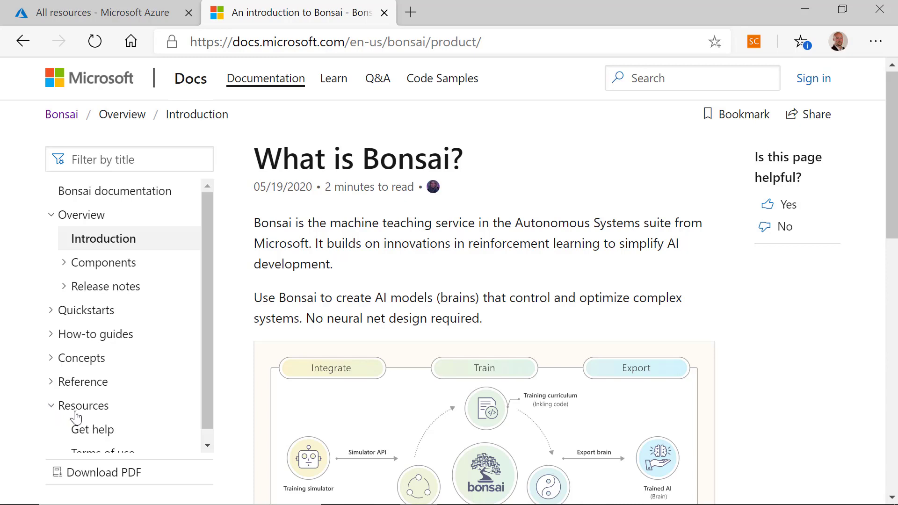
left_click(93, 430)
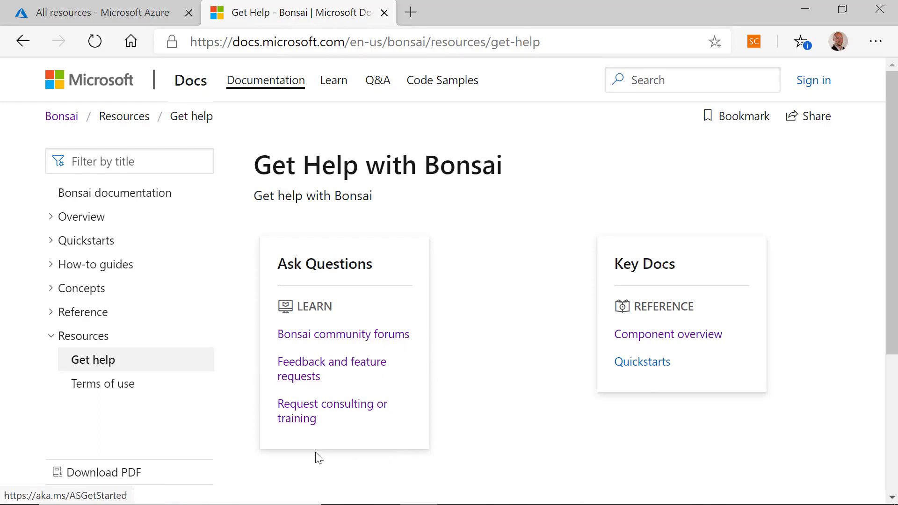
left_click(296, 427)
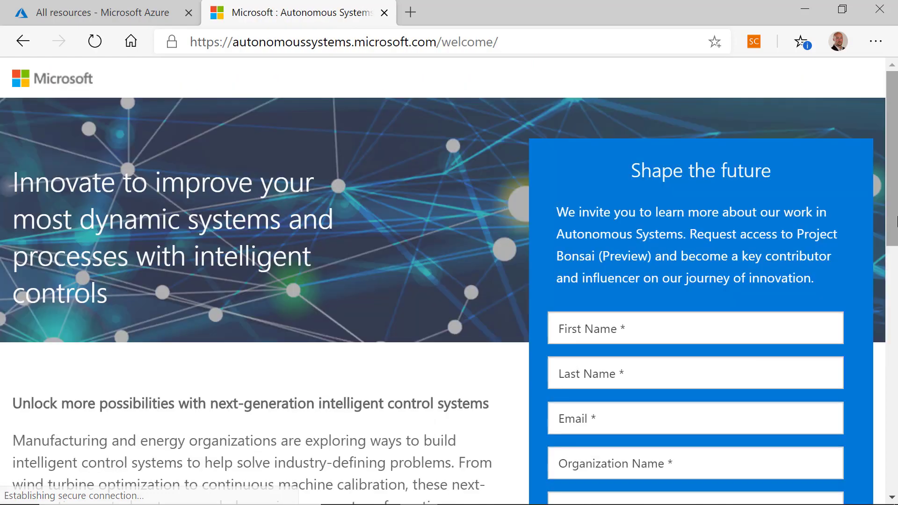
left_click_drag(897, 220, 897, 320)
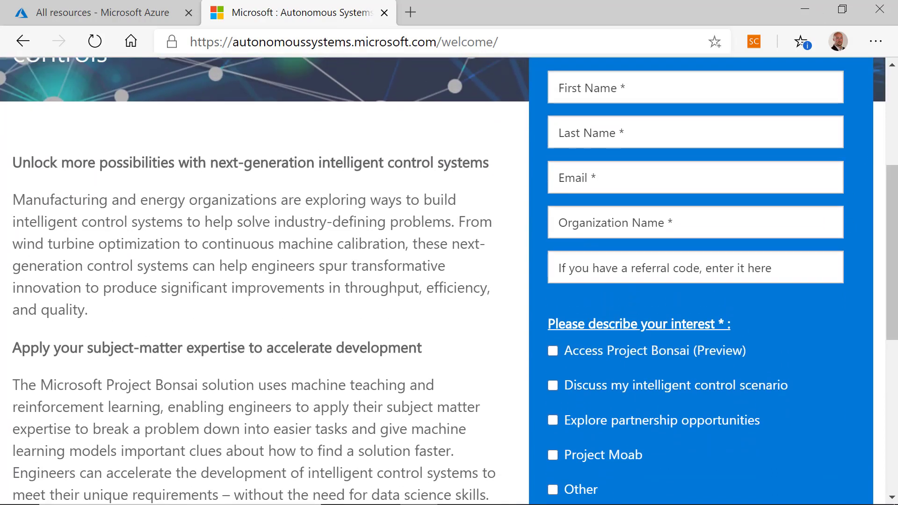